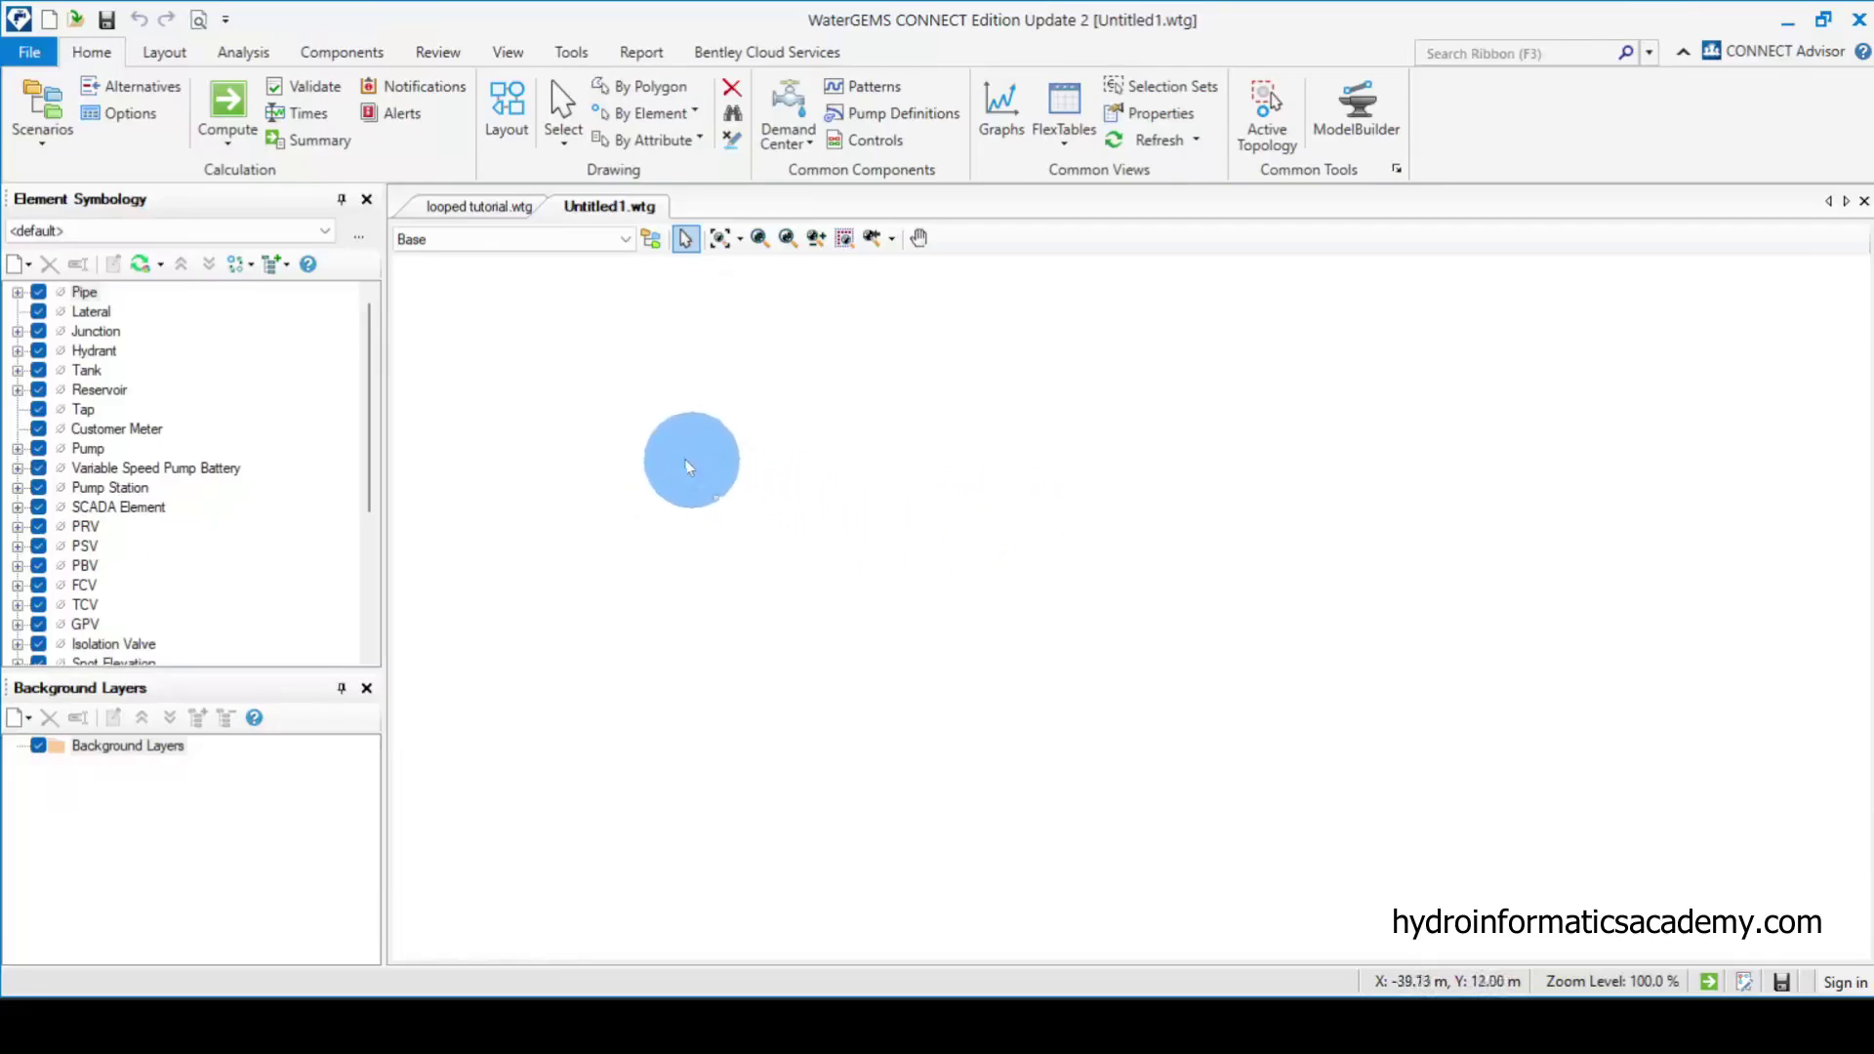
- Open looped tutorial.wtg from Recent Hydraulic Models and box-select the whole two-loop network
{"action": "left_click", "coordinate": [37, 54]}
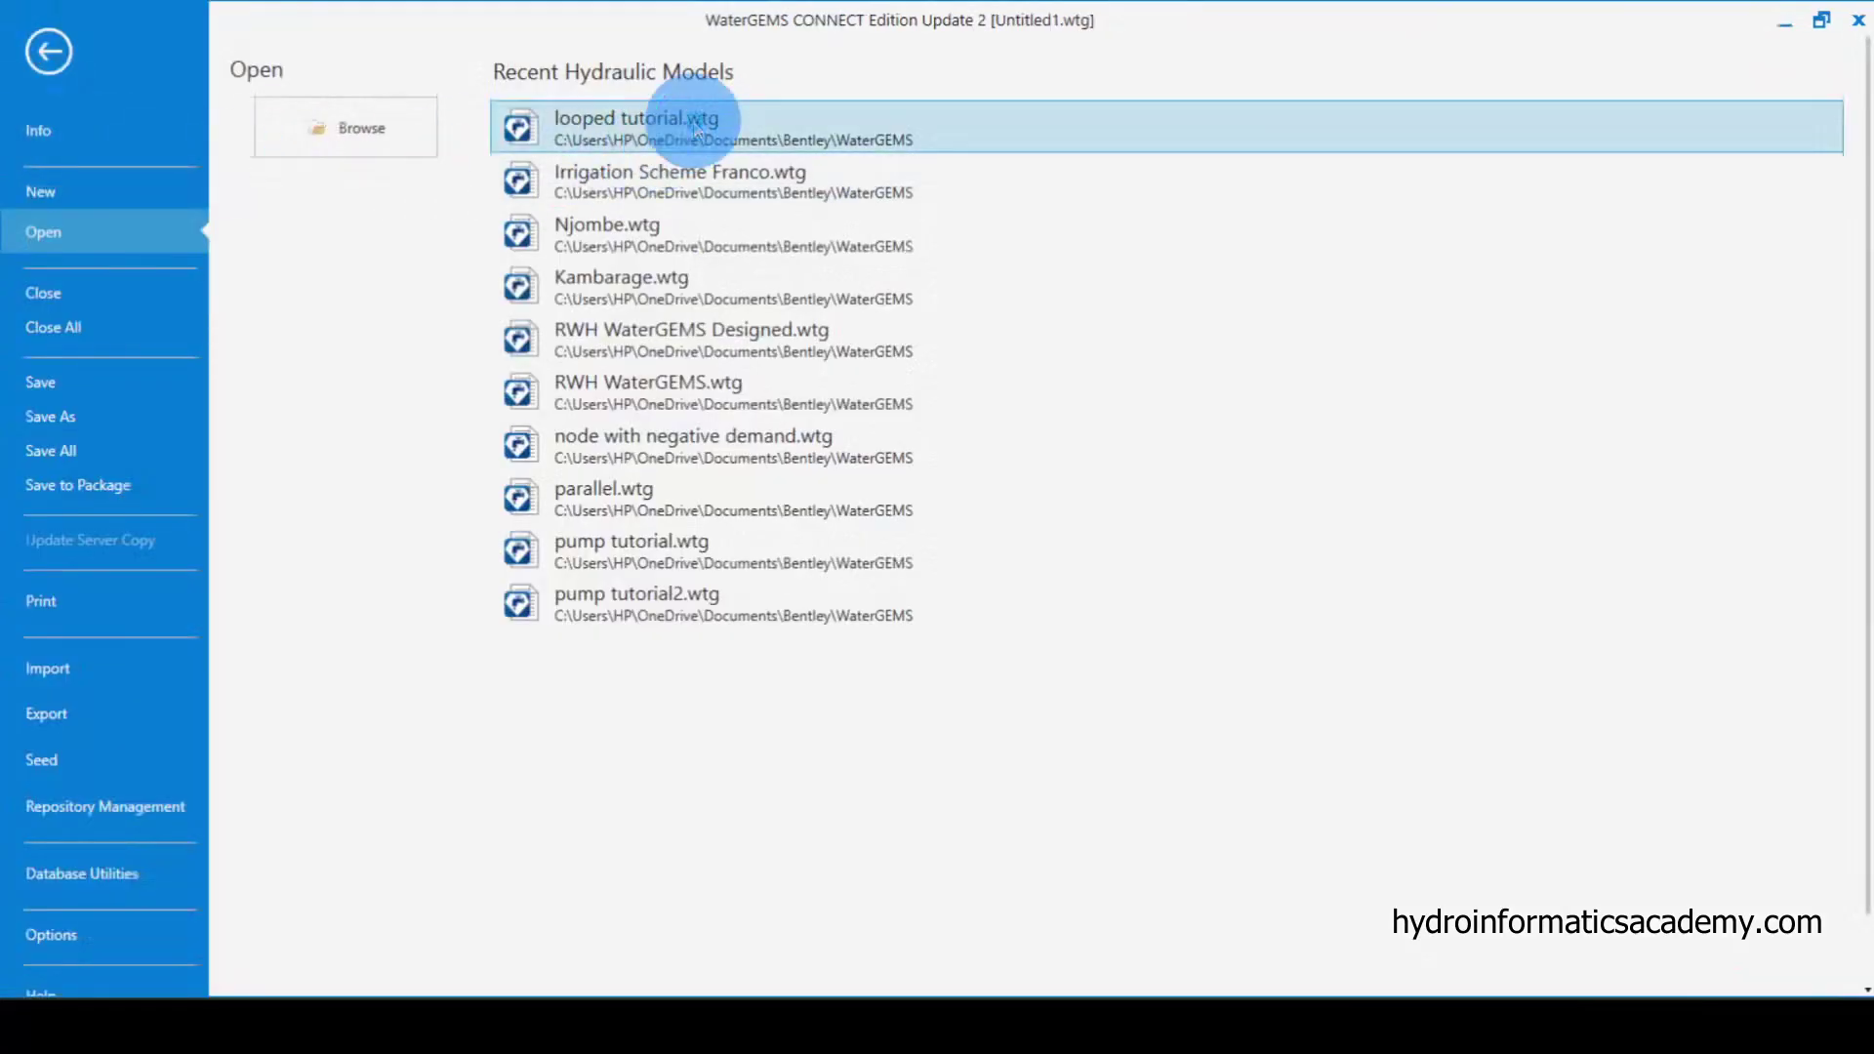
{"action": "left_click", "coordinate": [683, 118]}
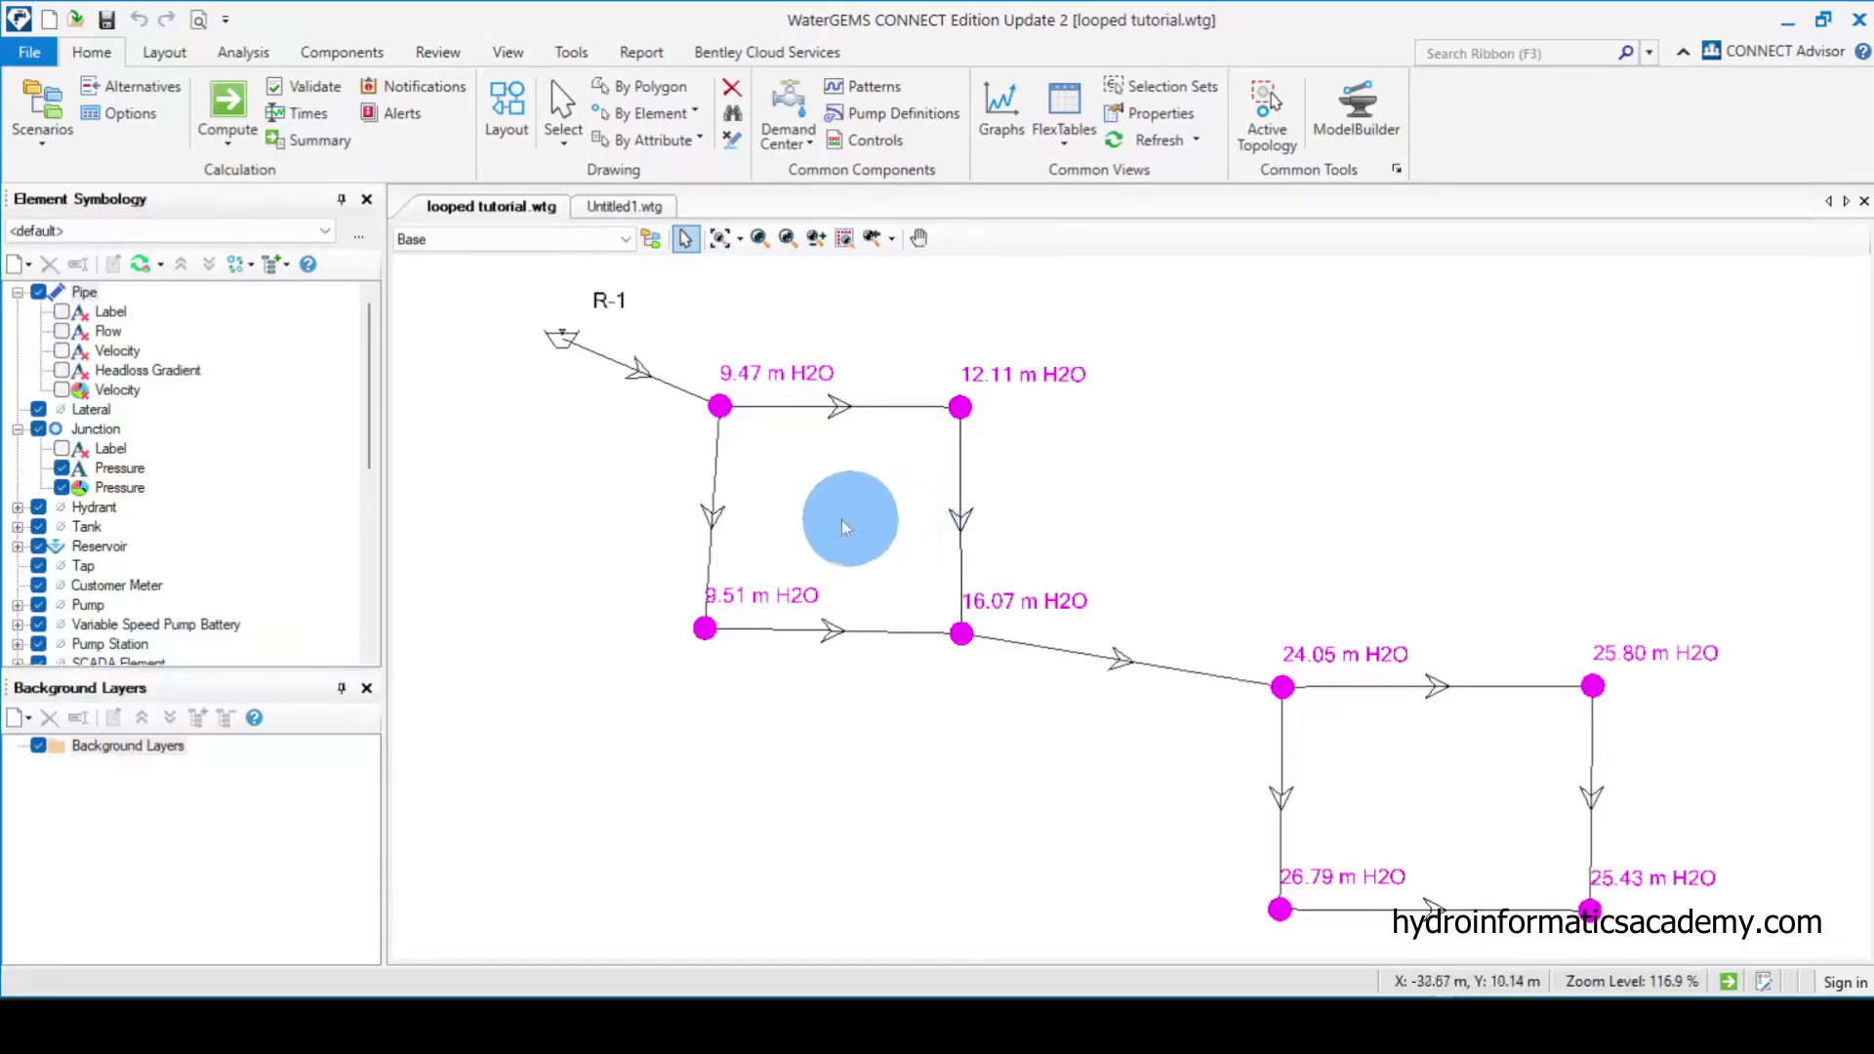
{"action": "scroll", "coordinate": [849, 528], "scroll_direction": "up", "scroll_amount": 1}
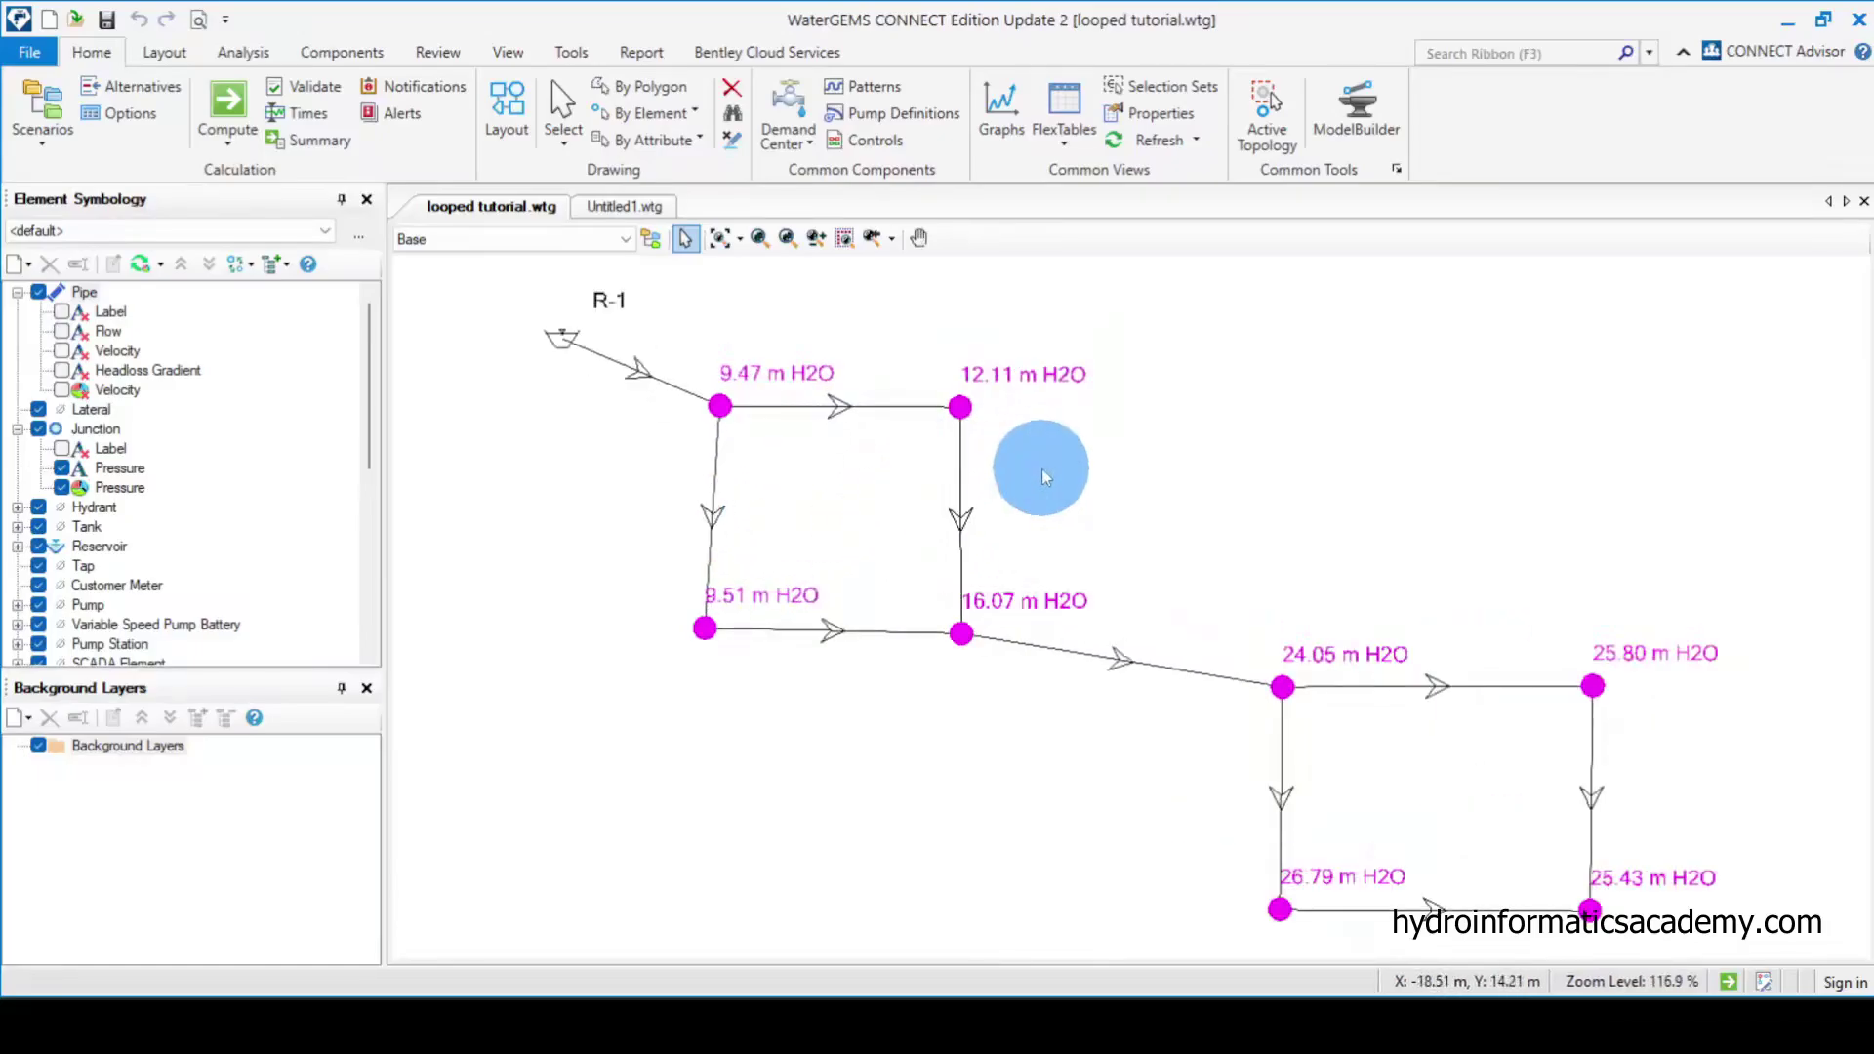
{"action": "scroll", "coordinate": [938, 502], "scroll_direction": "down", "scroll_amount": 1}
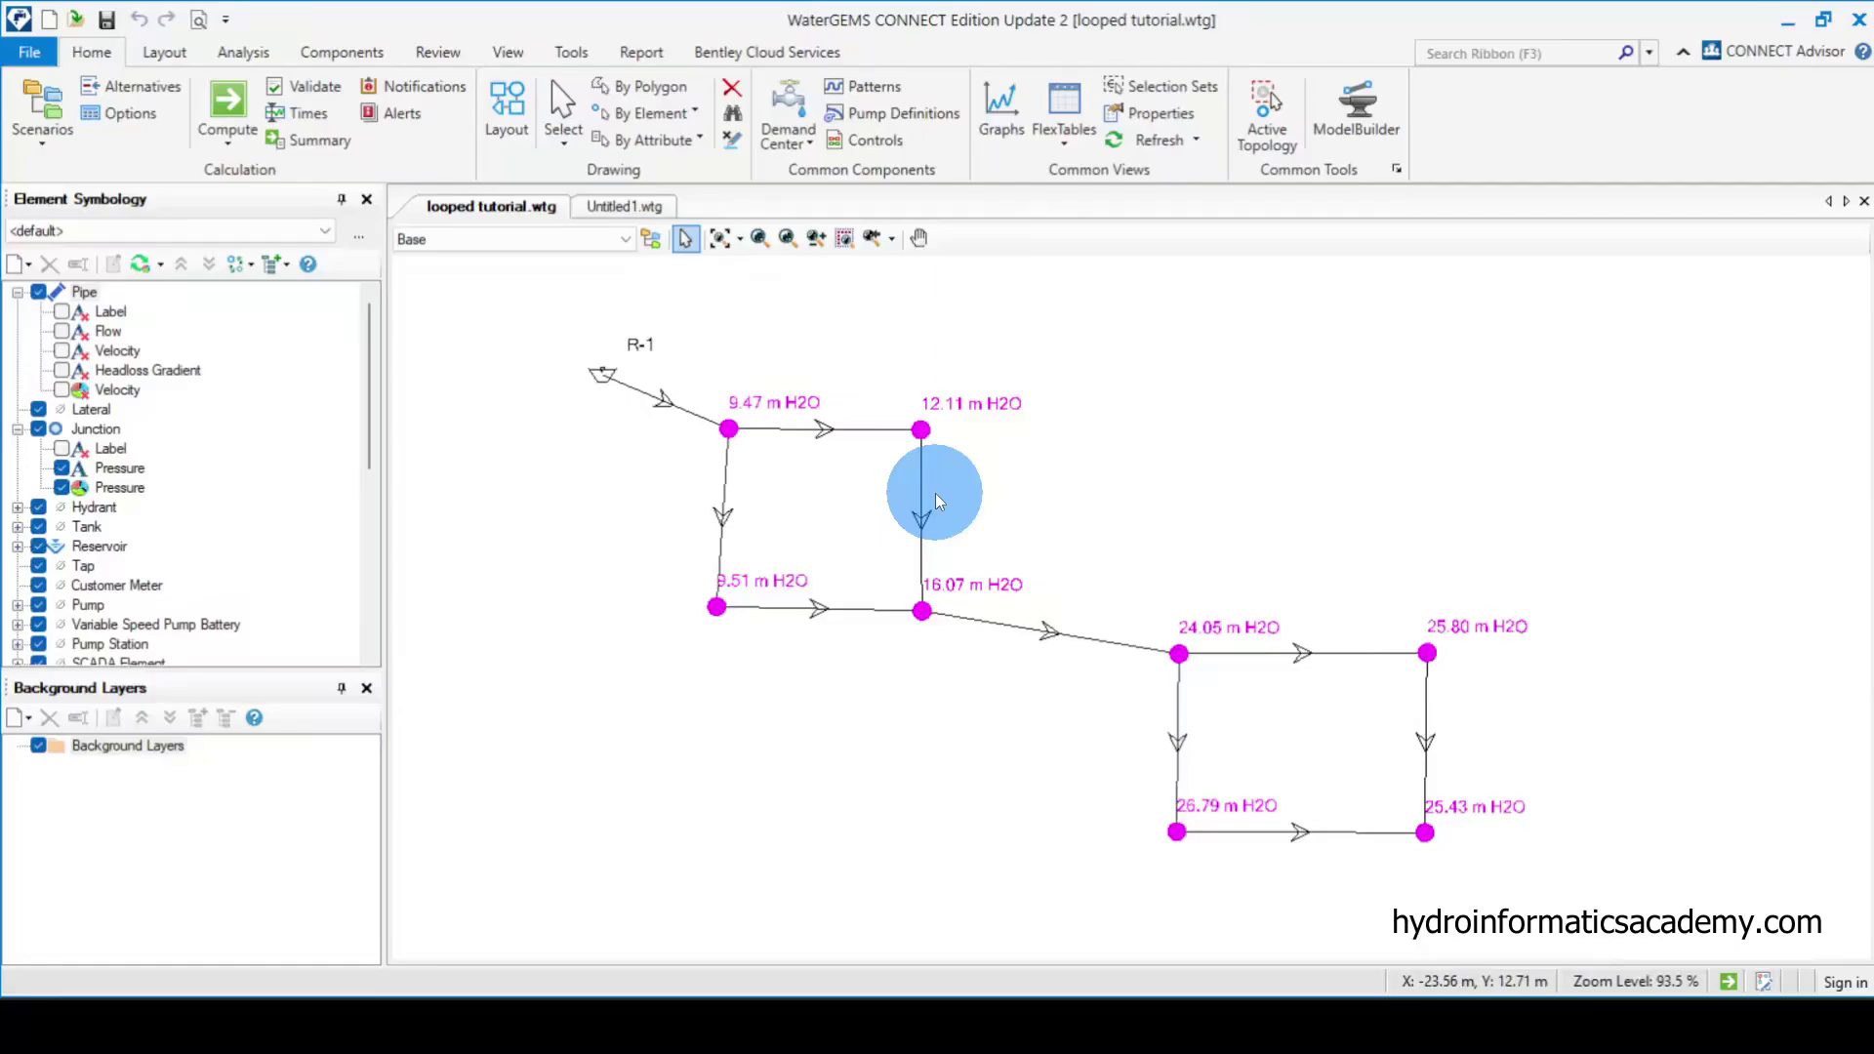
{"action": "mouse_move", "coordinate": [536, 311]}
{"action": "left_mouse_down"}
{"action": "mouse_move", "coordinate": [679, 412]}
{"action": "mouse_move", "coordinate": [1661, 922]}
{"action": "mouse_move", "coordinate": [1667, 896]}
{"action": "left_mouse_up"}
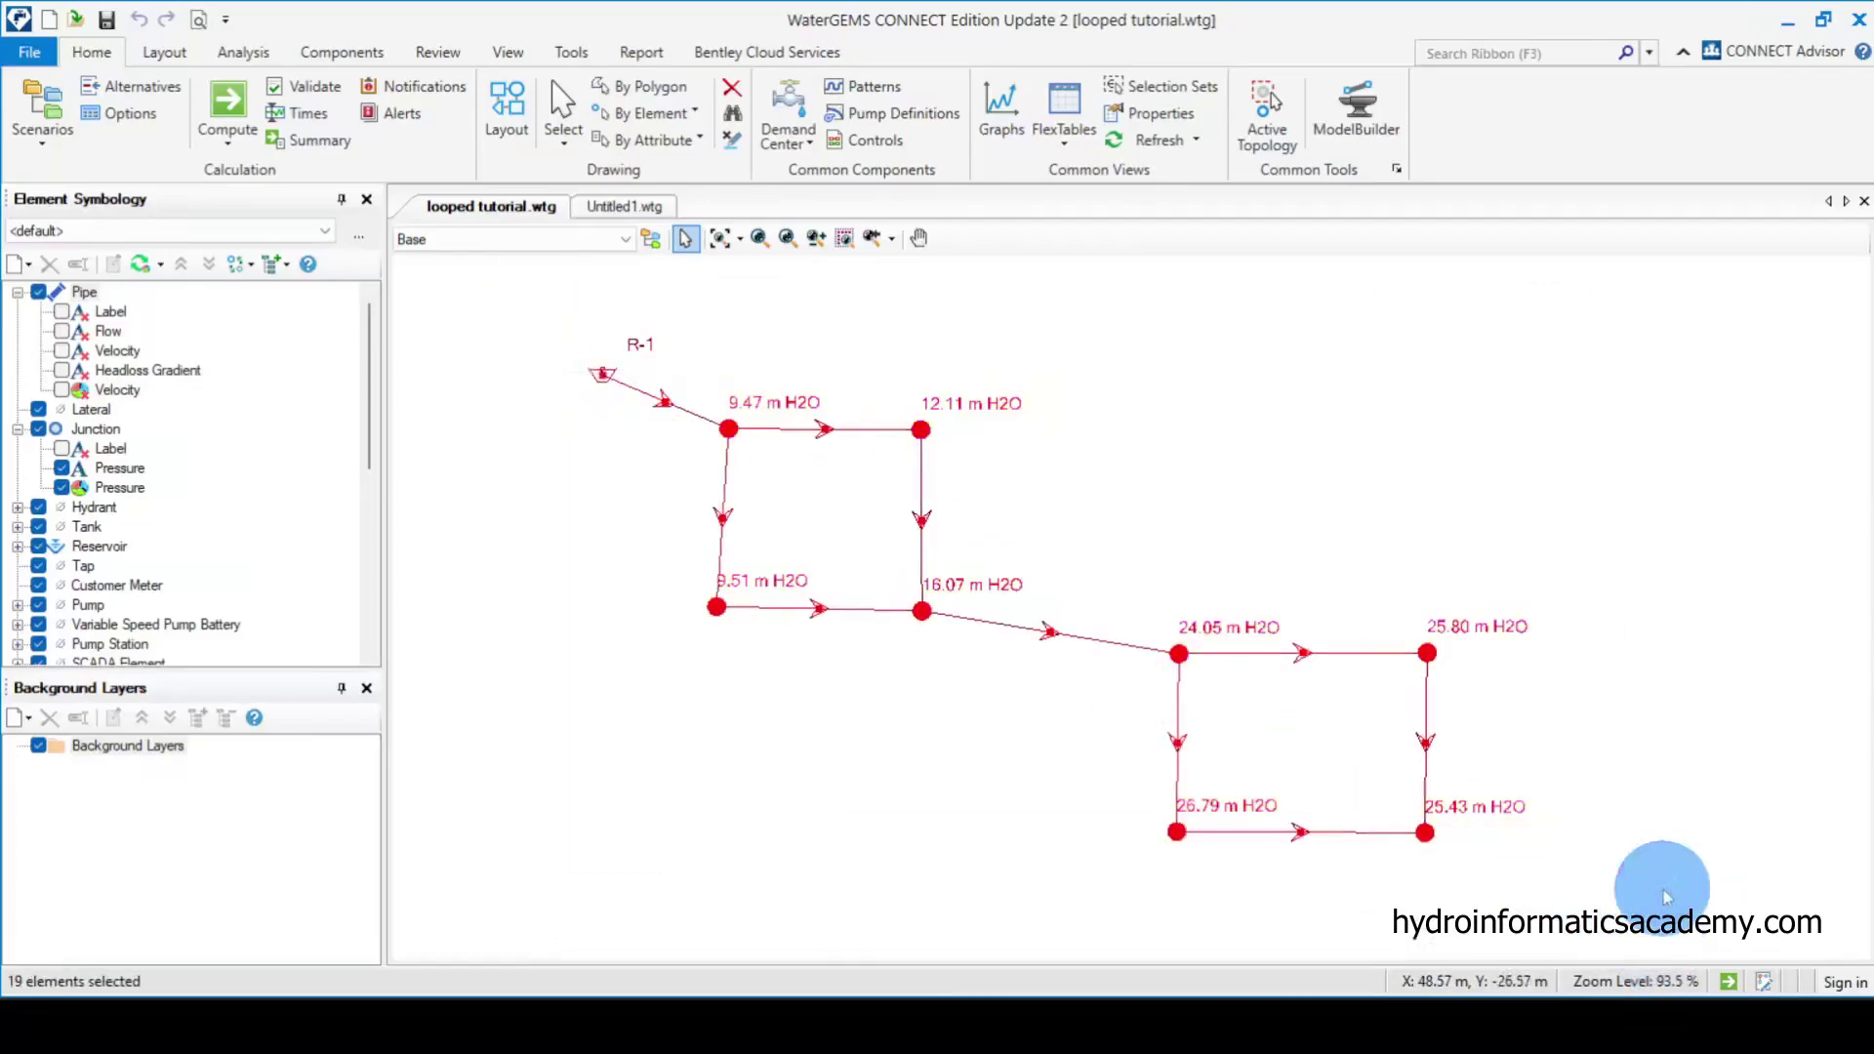
{"action": "left_click", "coordinate": [1041, 469]}
{"action": "scroll", "coordinate": [1041, 468], "scroll_direction": "up", "scroll_amount": 1}
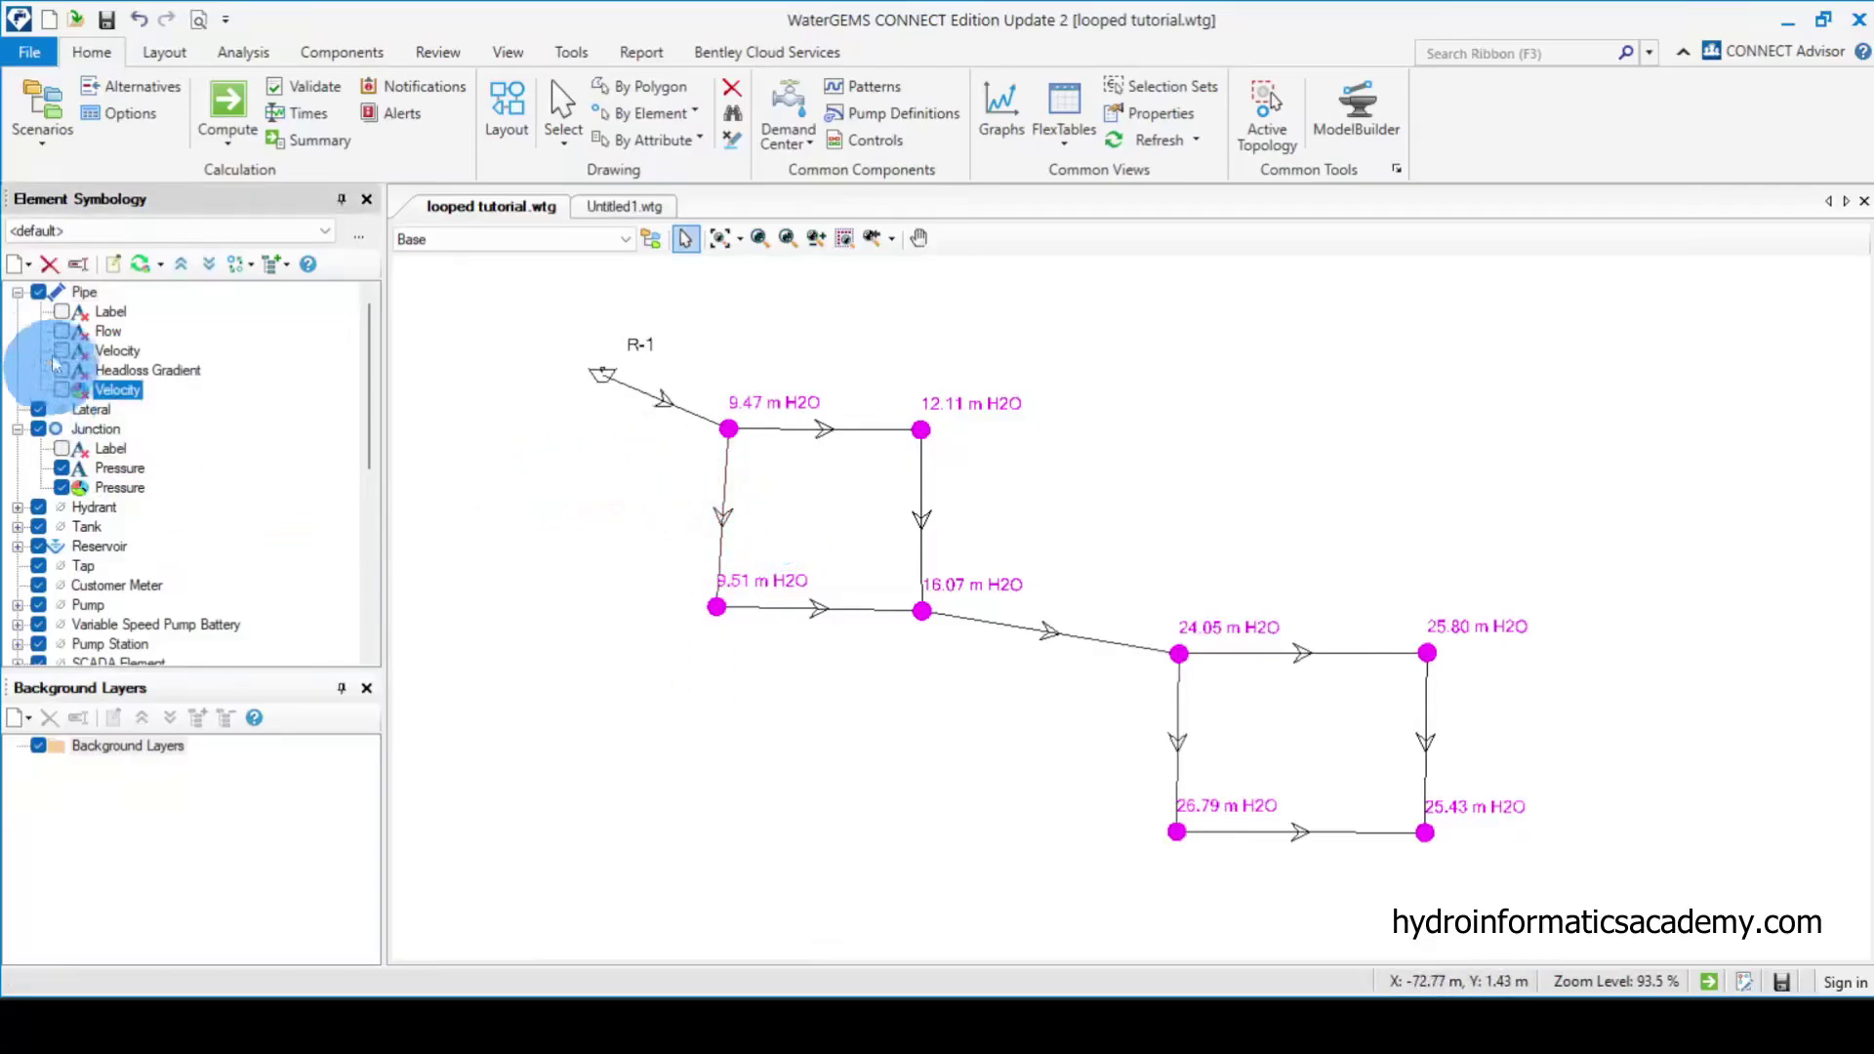
- Add a Physical > Length annotation to the Pipe layer and apply it, showing 250 m labels
{"action": "right_click", "coordinate": [86, 293]}
{"action": "mouse_move", "coordinate": [188, 310]}
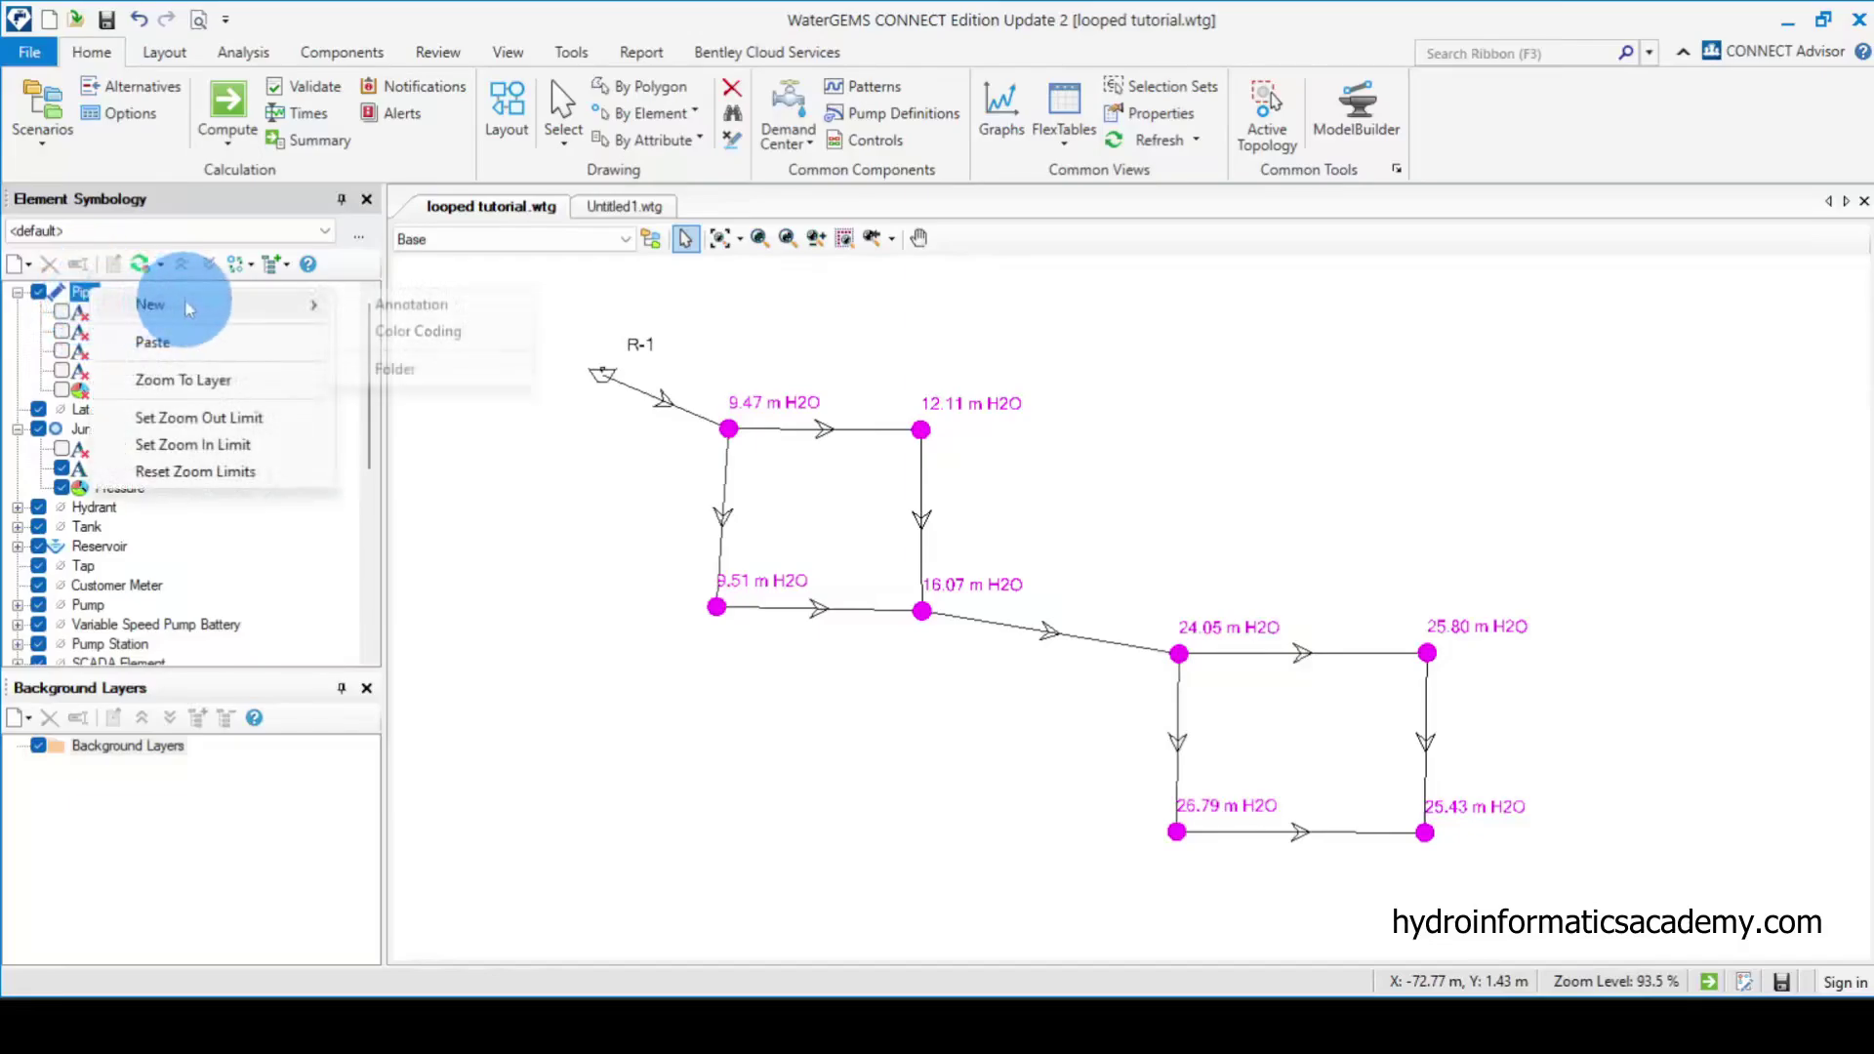
{"action": "left_click", "coordinate": [410, 305]}
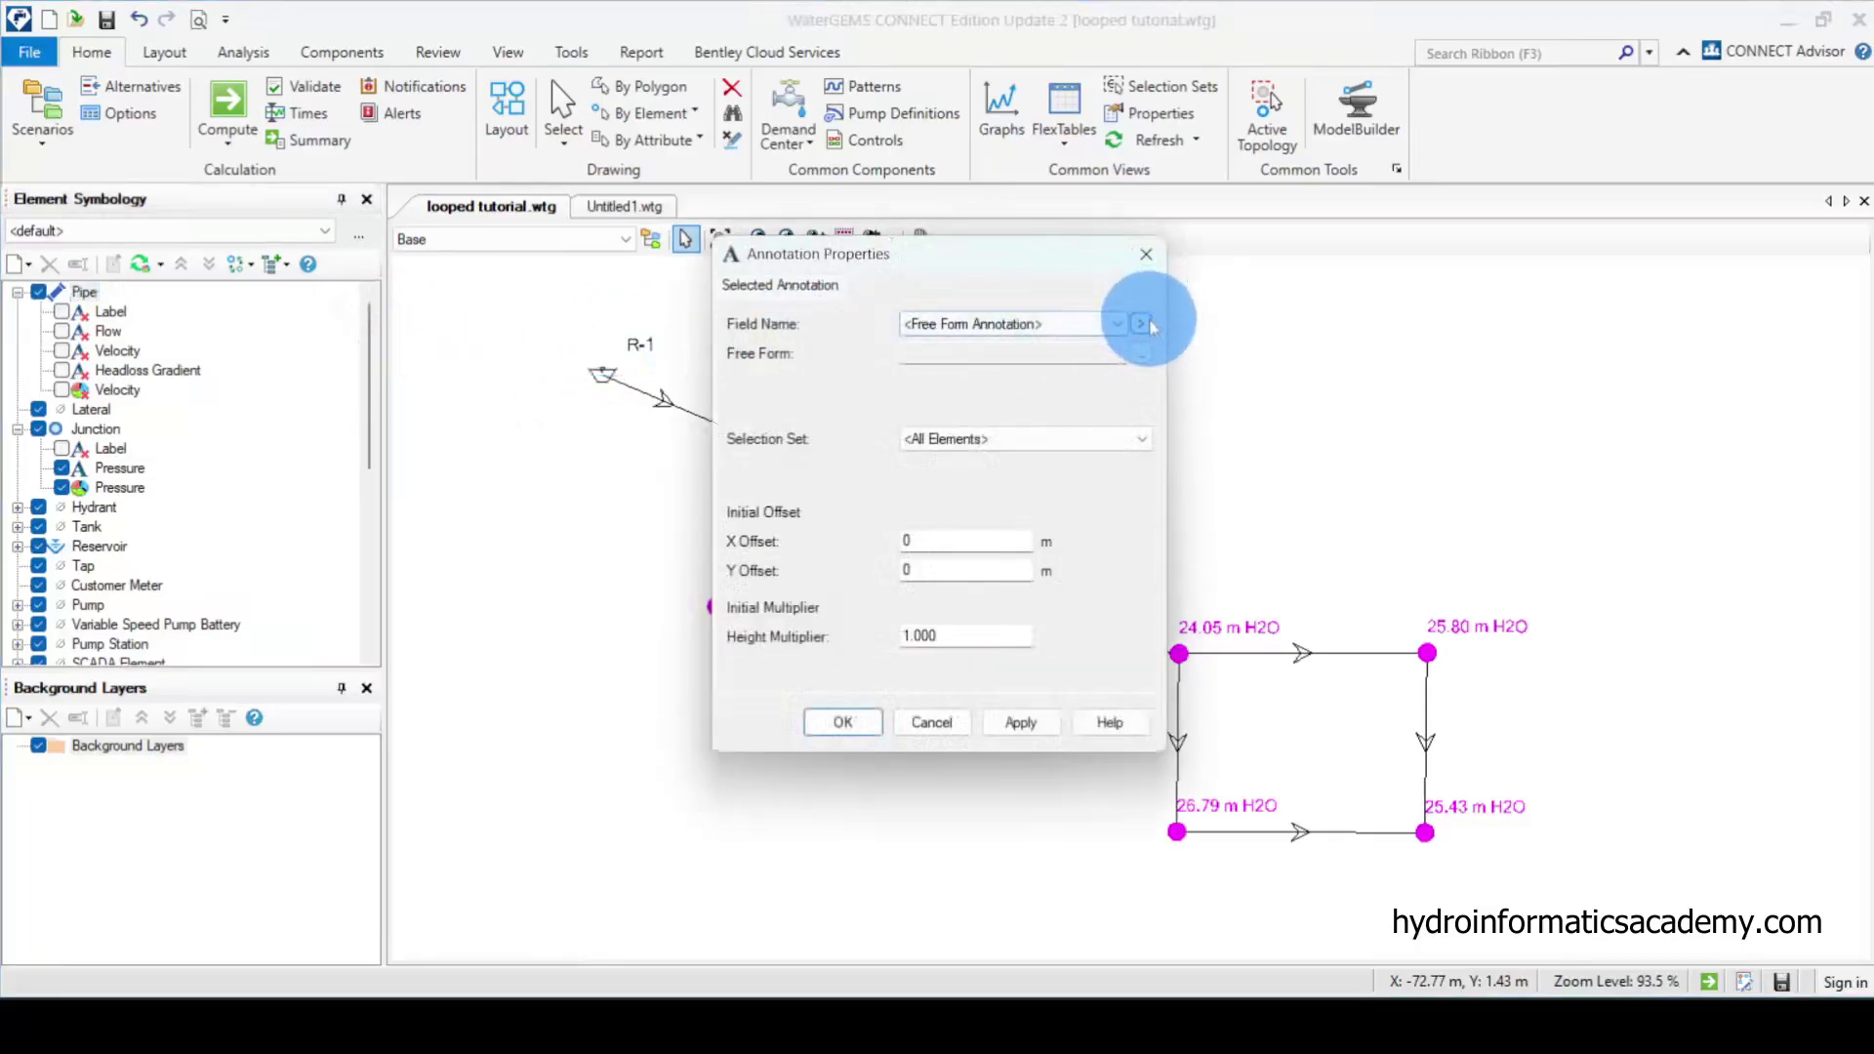
{"action": "left_click", "coordinate": [1141, 323]}
{"action": "mouse_move", "coordinate": [1292, 467]}
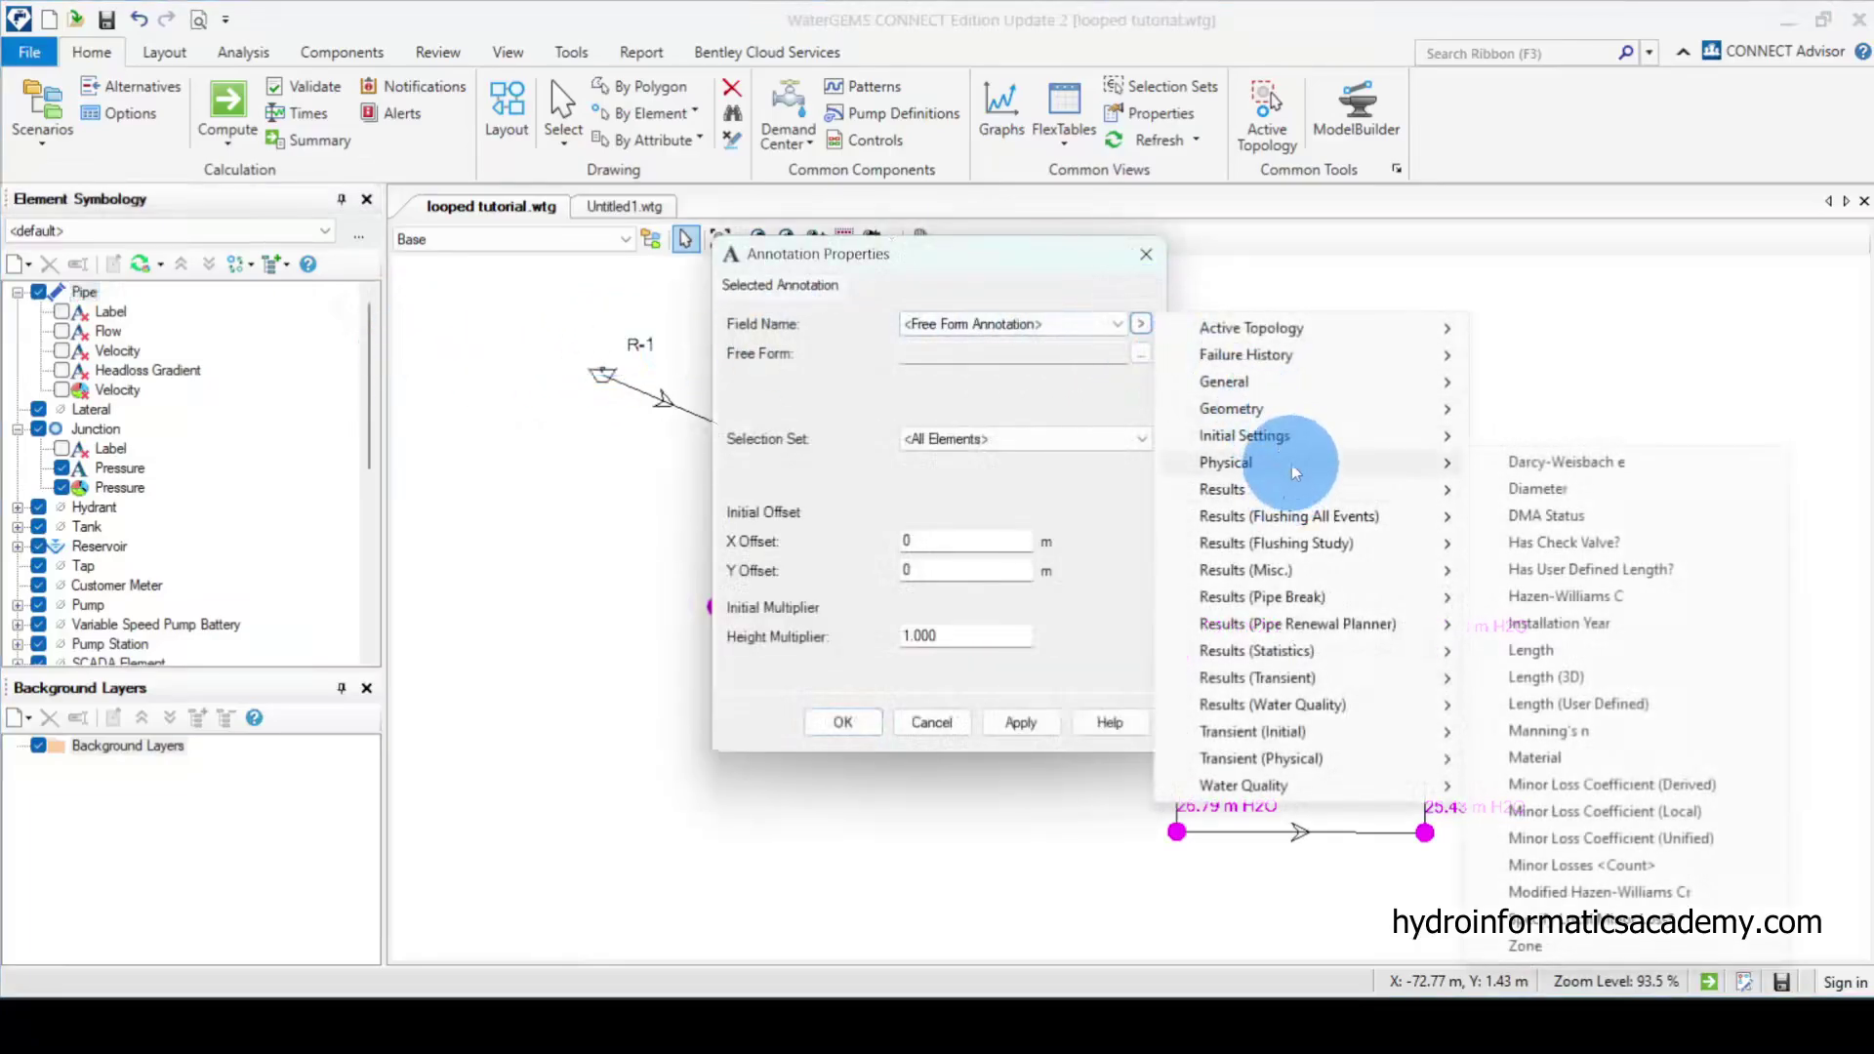
{"action": "left_click", "coordinate": [1574, 658]}
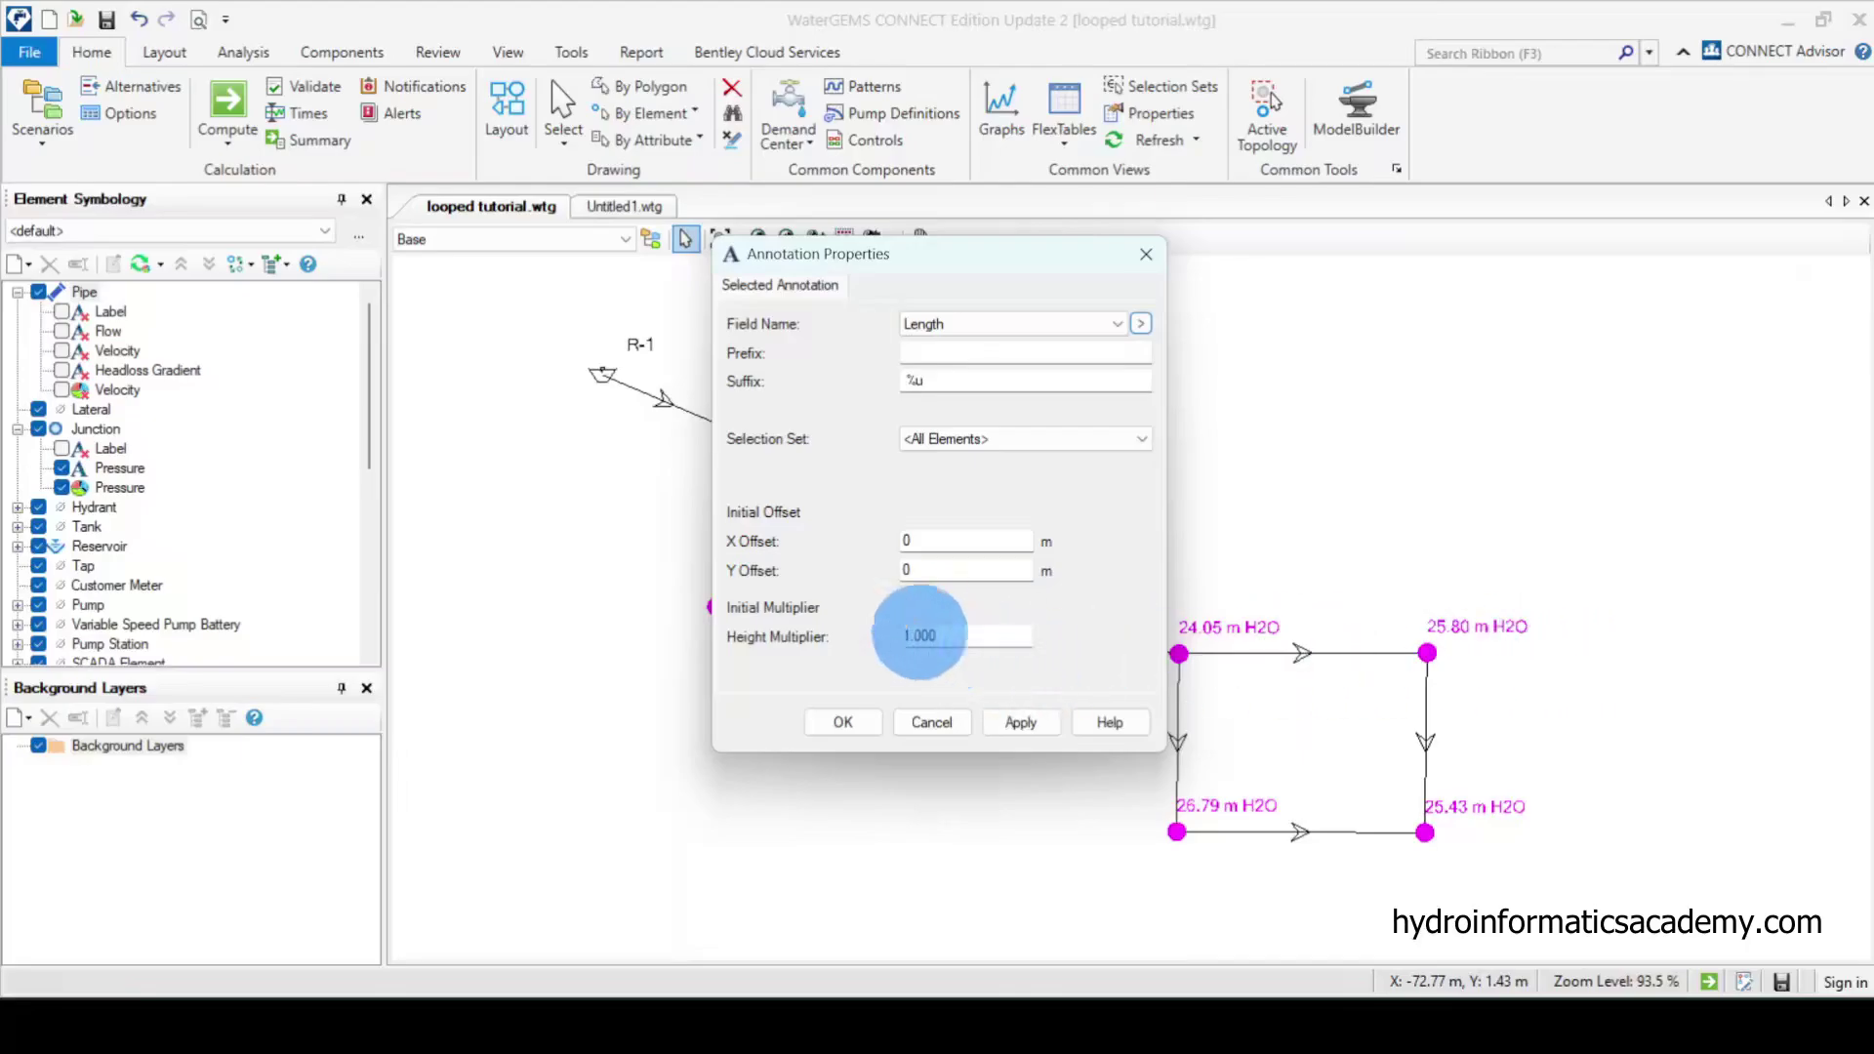
{"action": "left_click_drag", "start_coordinate": [1037, 256], "coordinate": [420, 283]}
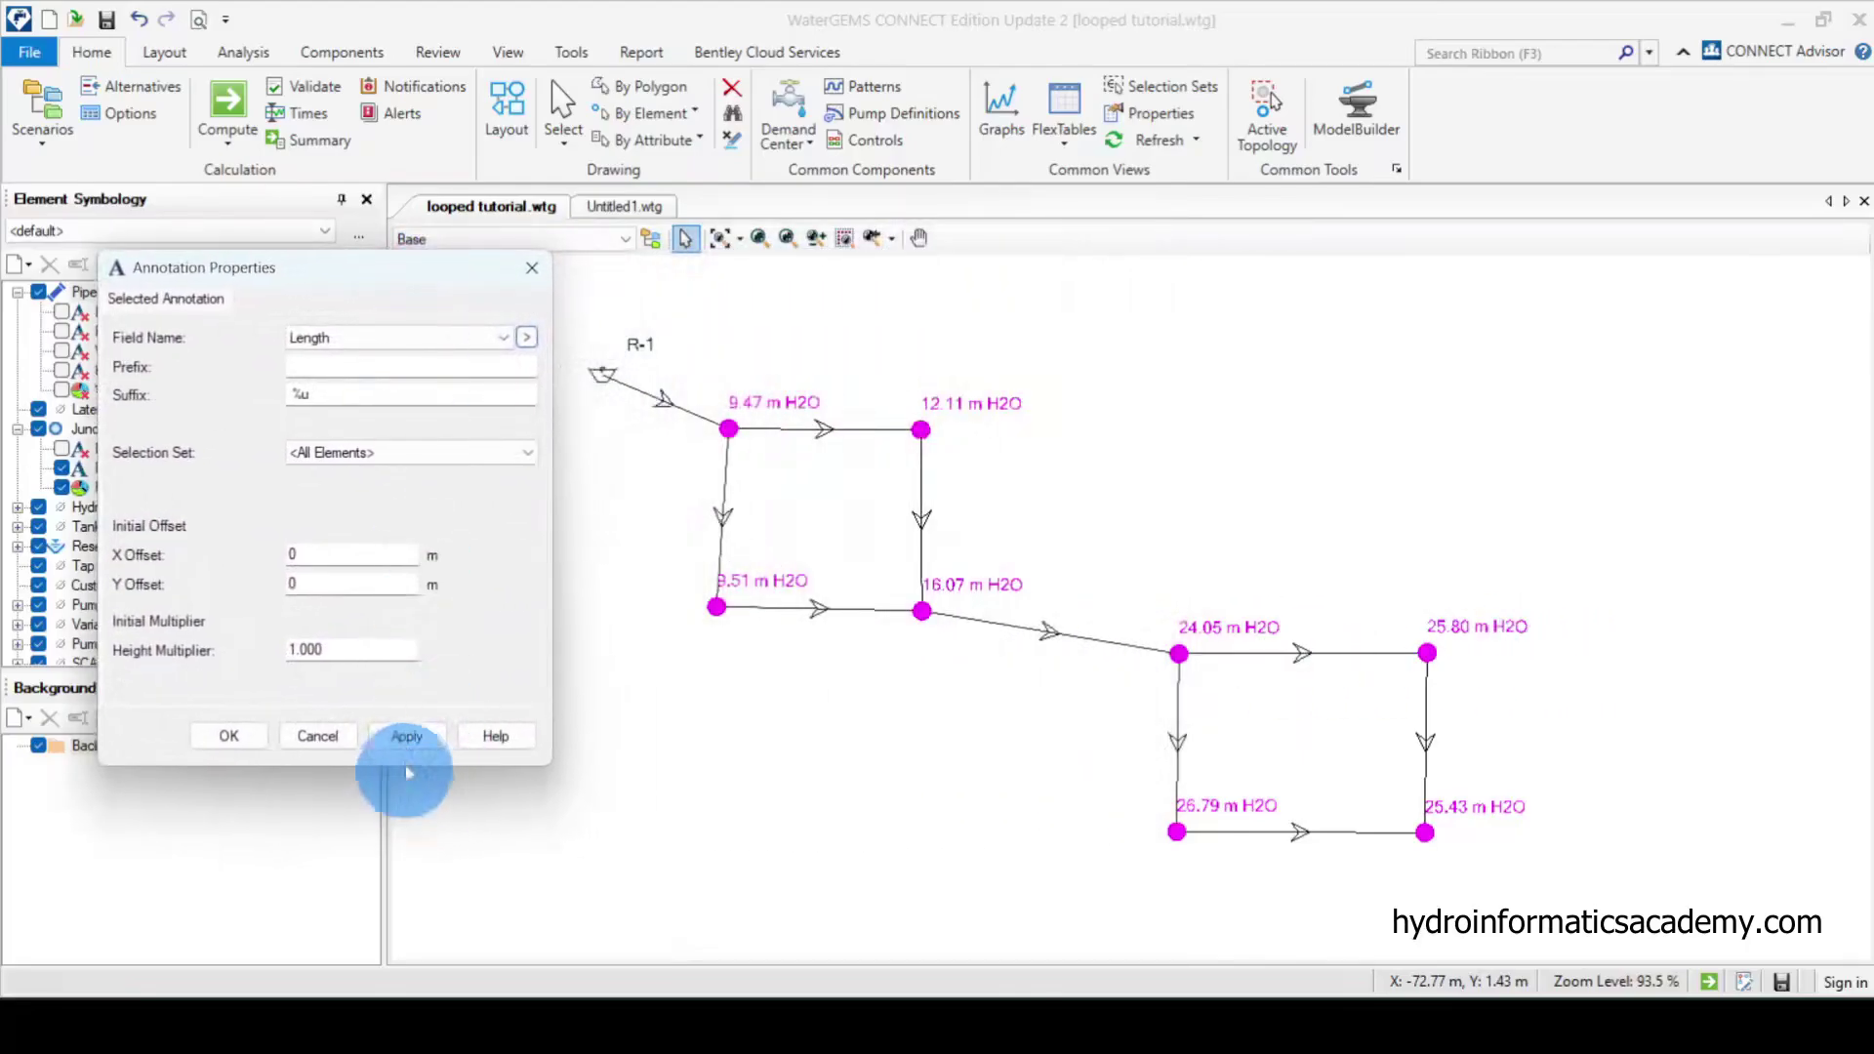
{"action": "left_click", "coordinate": [406, 735]}
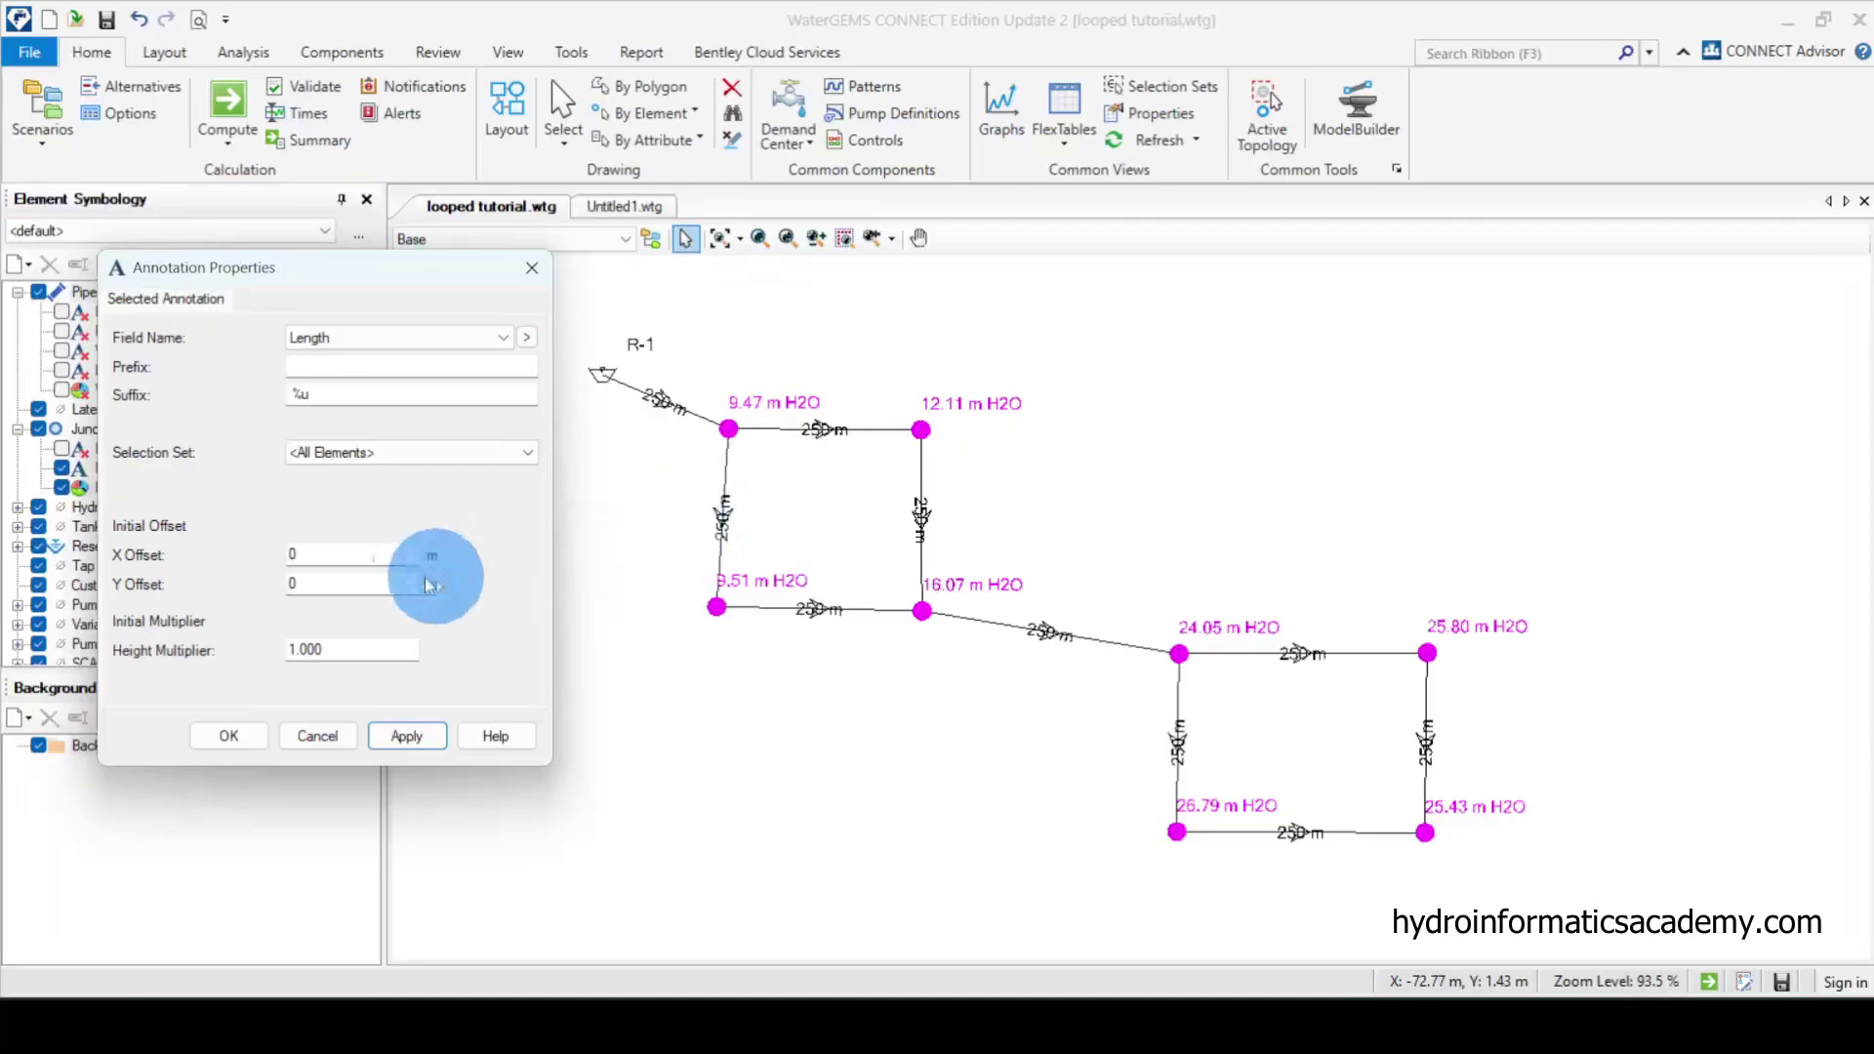
- Set the pipe length labels' Y offset to 2, then -2, and confirm the annotation
{"action": "double_click", "coordinate": [314, 584]}
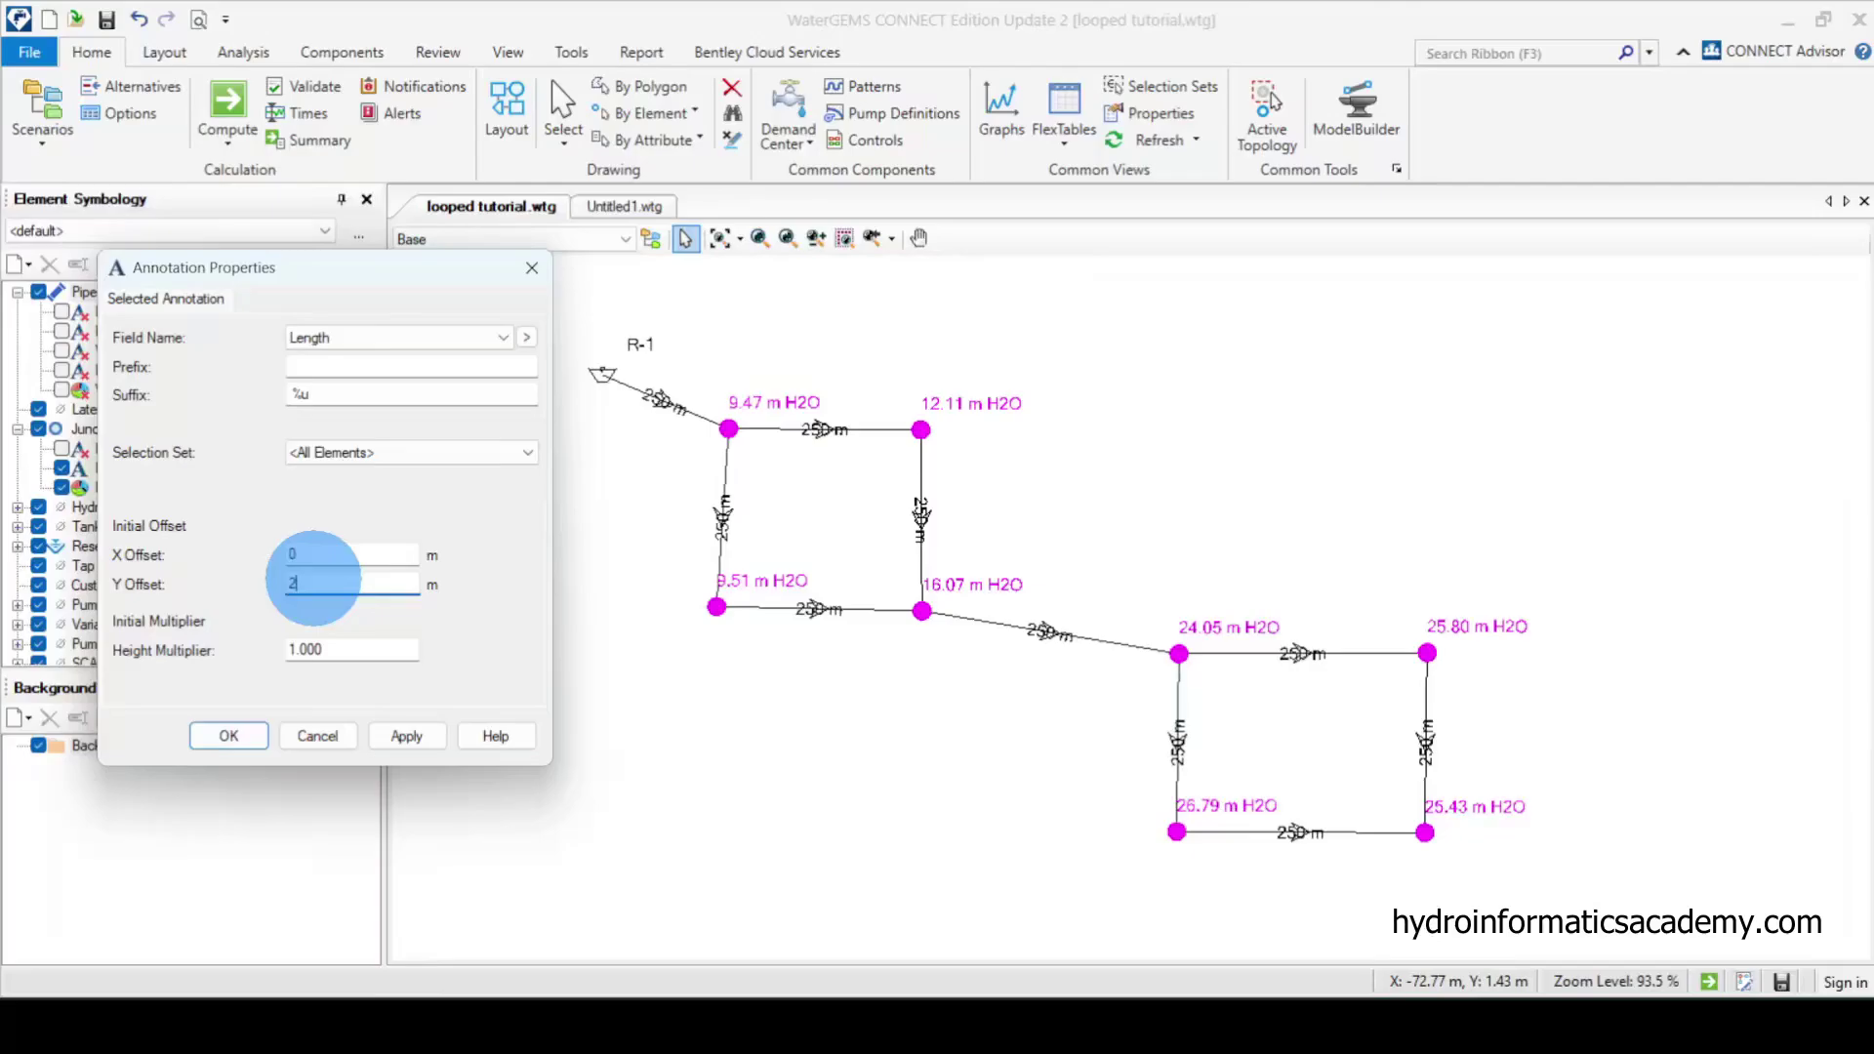
{"action": "type", "text": "2"}
{"action": "left_click", "coordinate": [403, 742]}
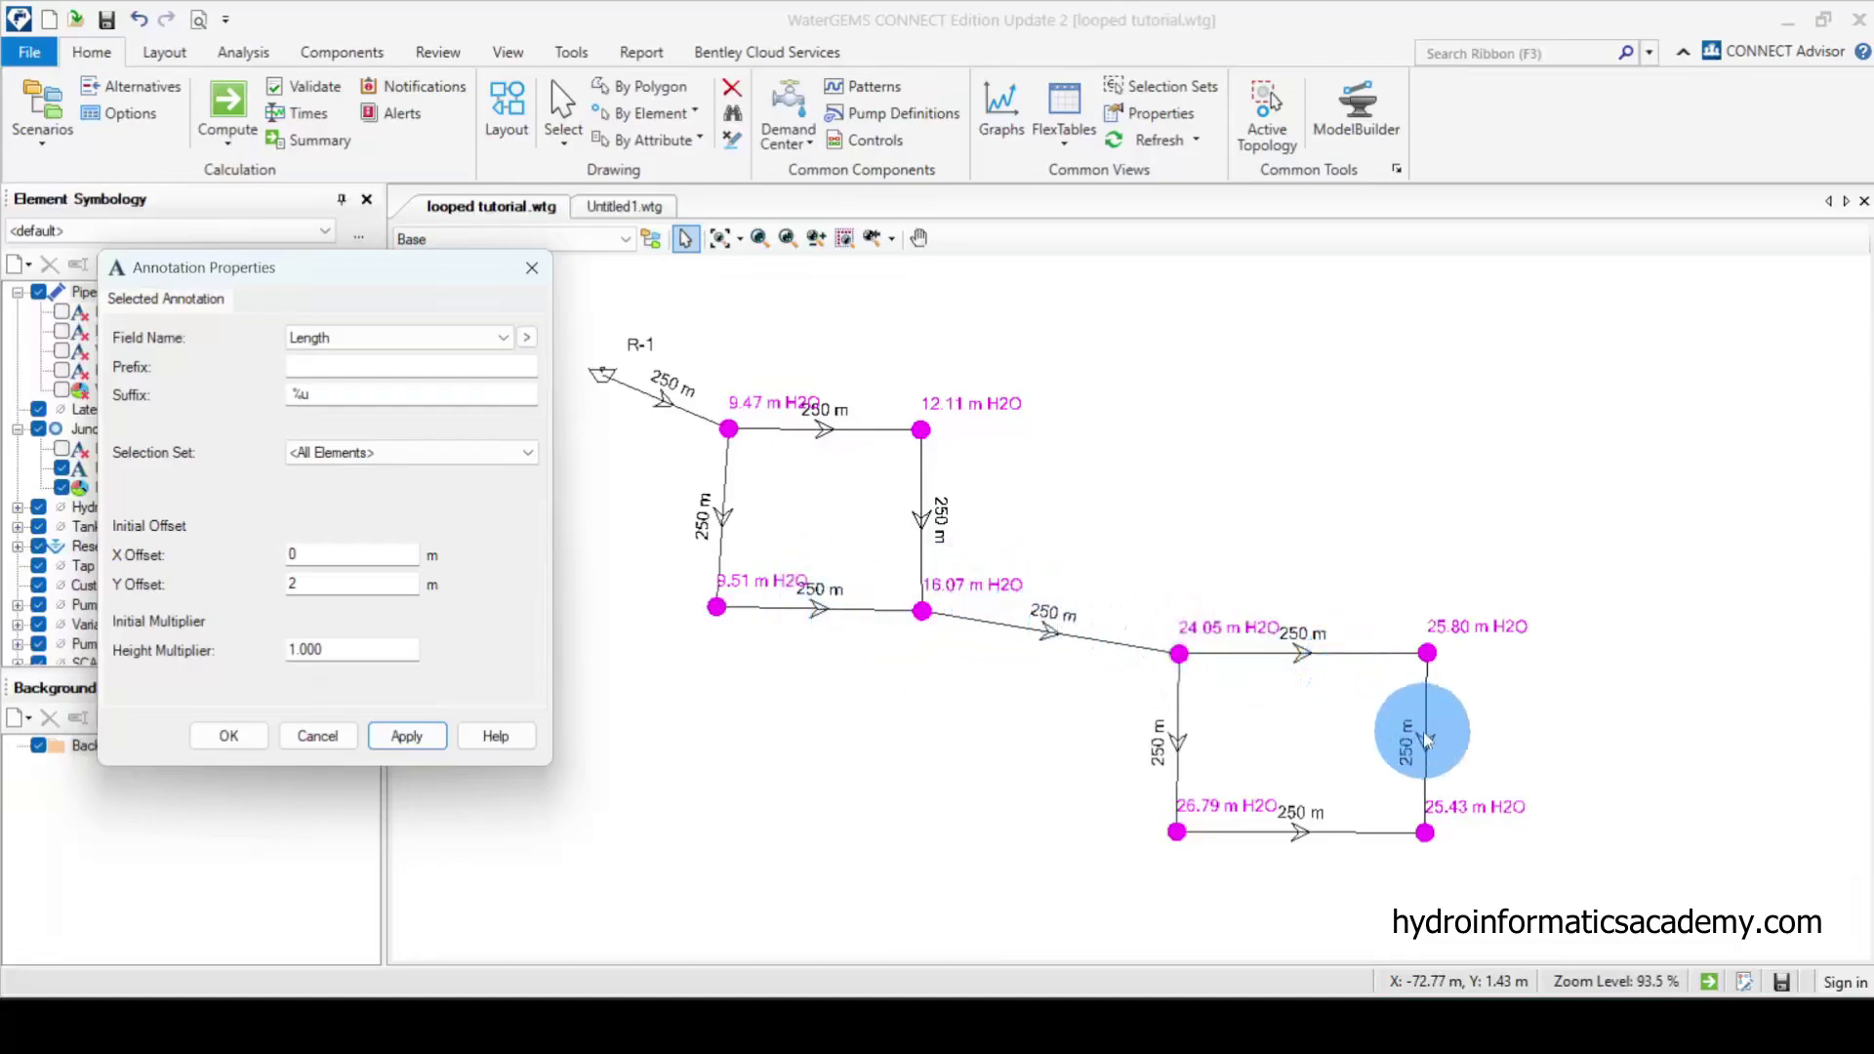
{"action": "double_click", "coordinate": [354, 583]}
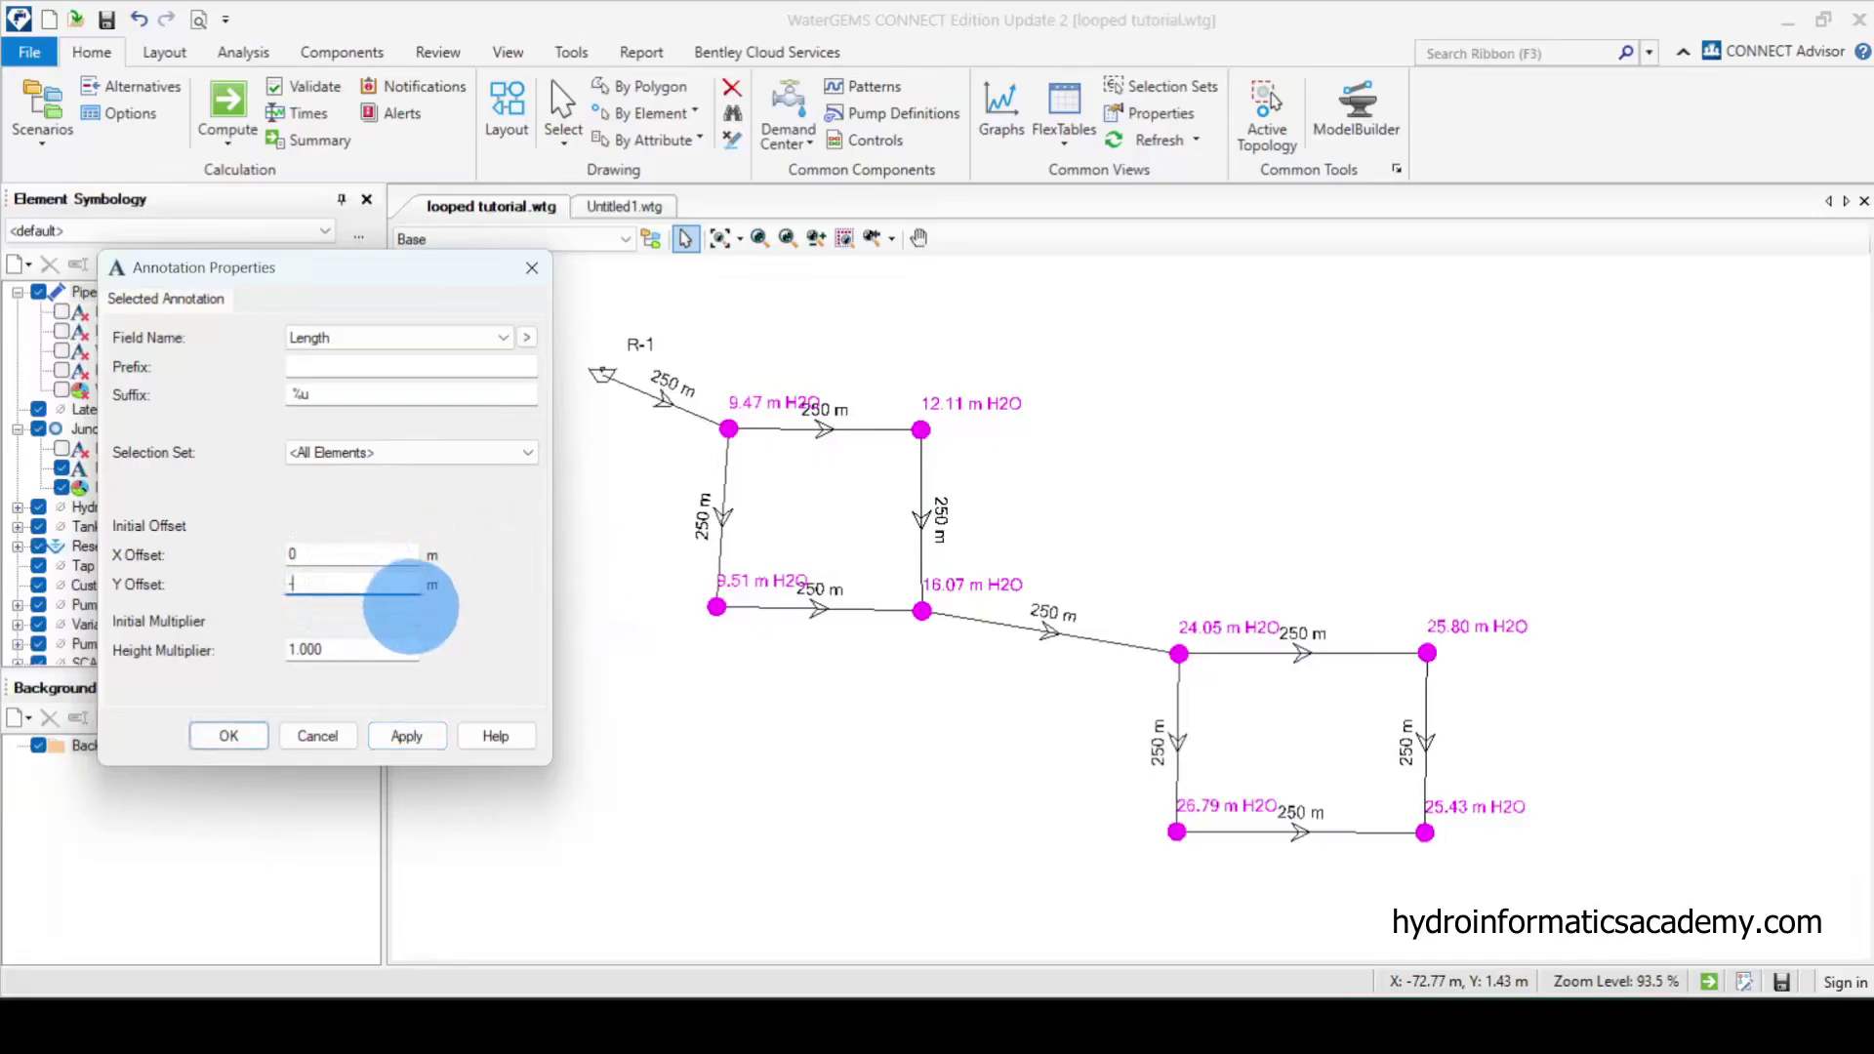
{"action": "left_click", "coordinate": [402, 736]}
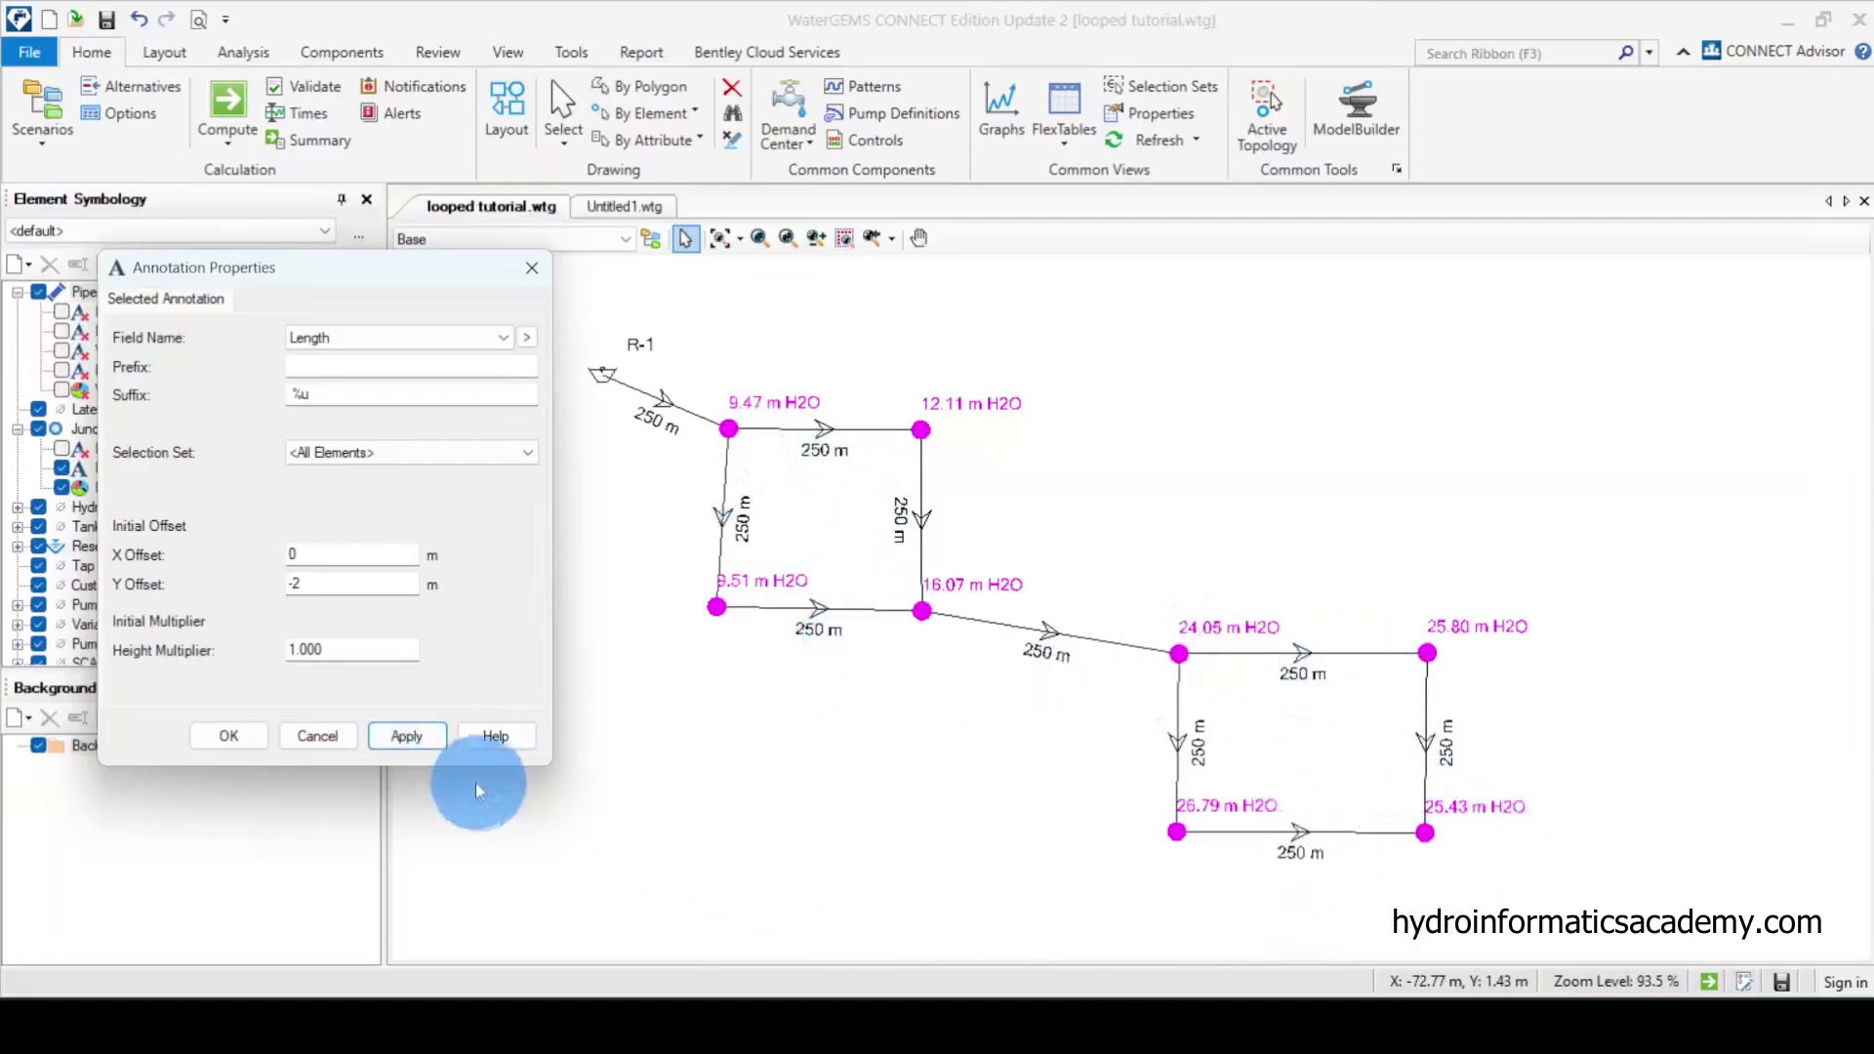
{"action": "left_click", "coordinate": [248, 740]}
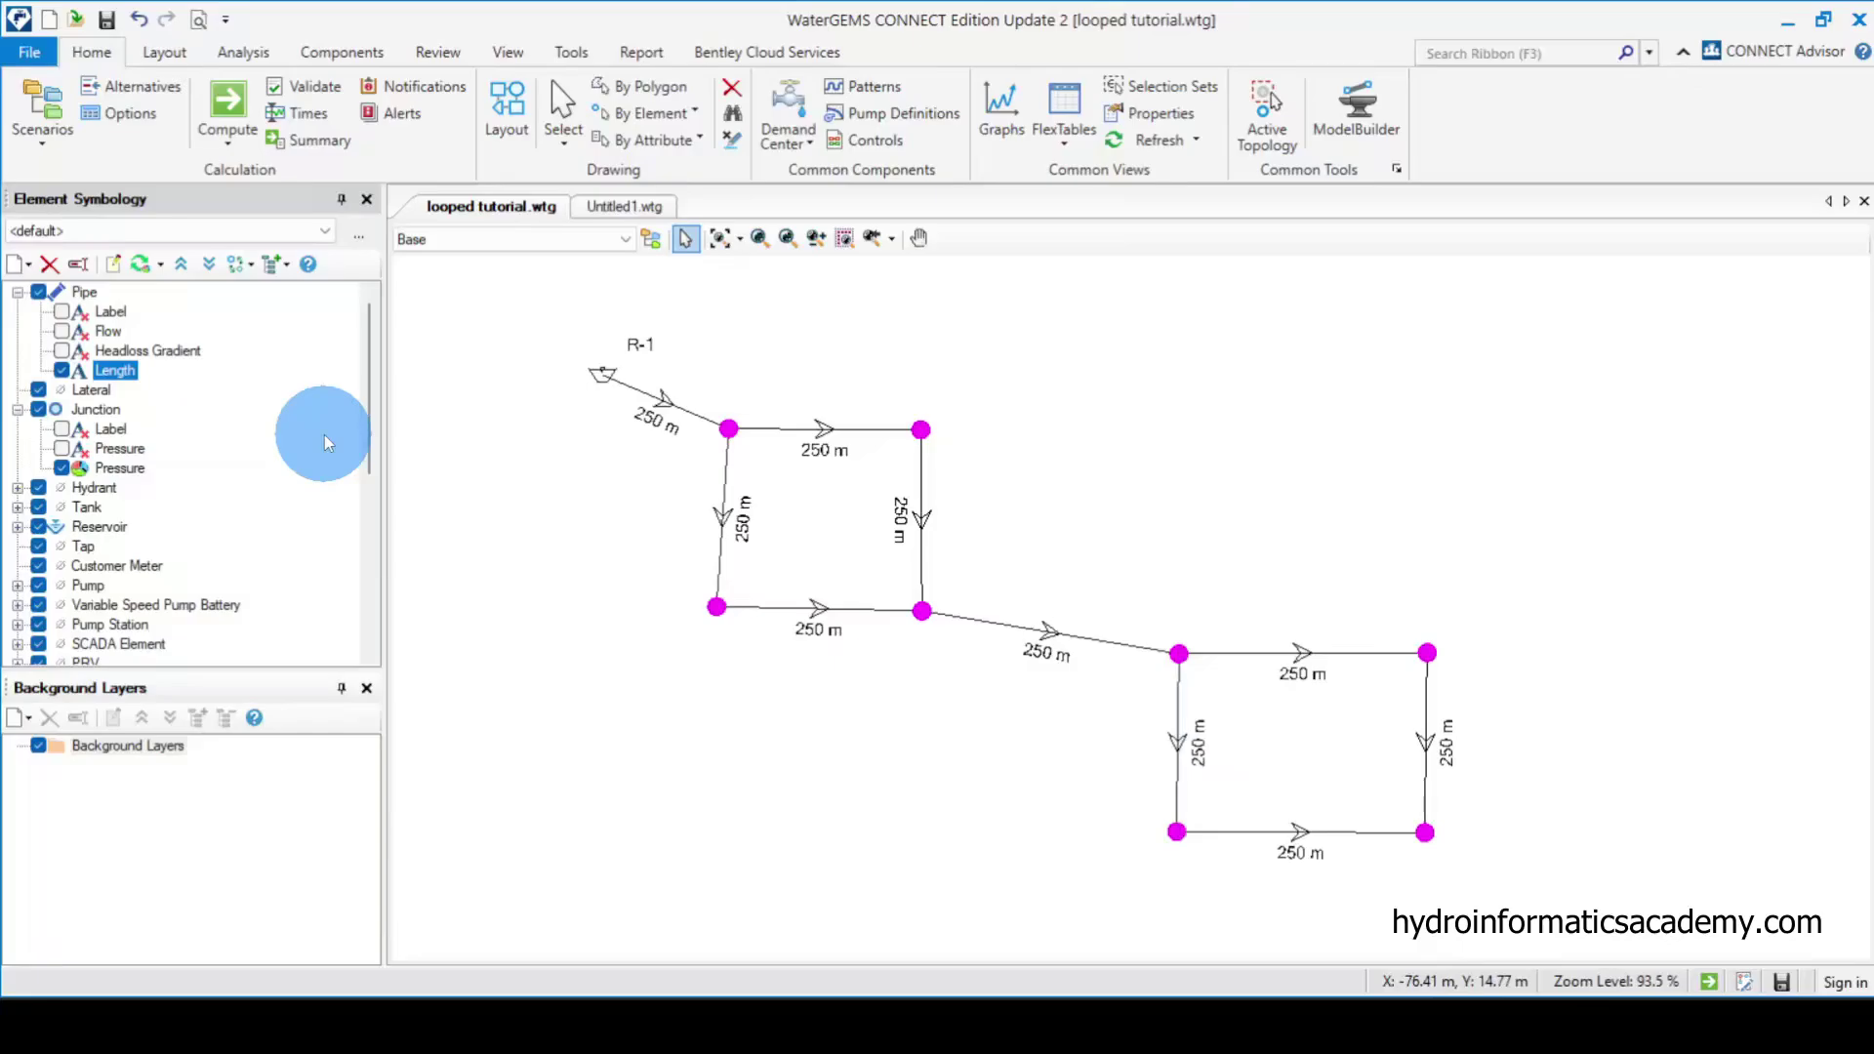
- Add a Results > Velocity annotation to the pipes, showing labels like 0.83 m/s
{"action": "right_click", "coordinate": [93, 299]}
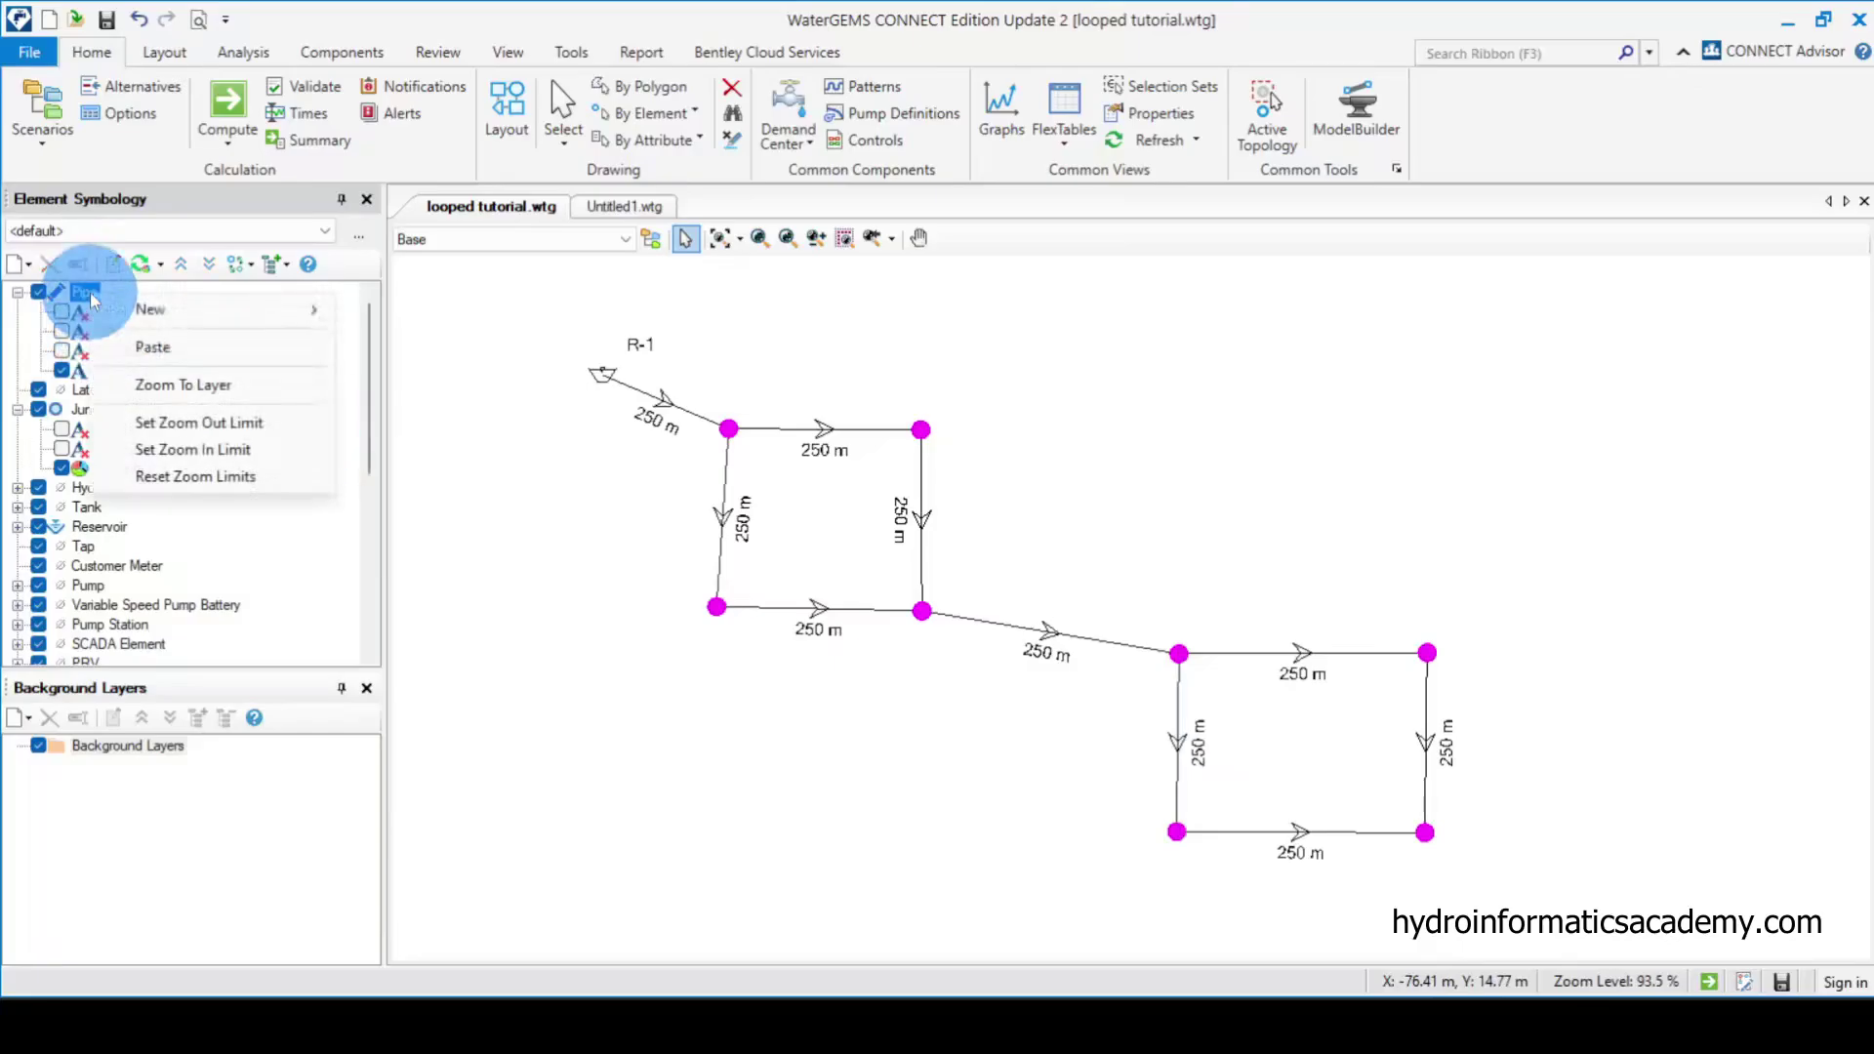
{"action": "right_click", "coordinate": [85, 296]}
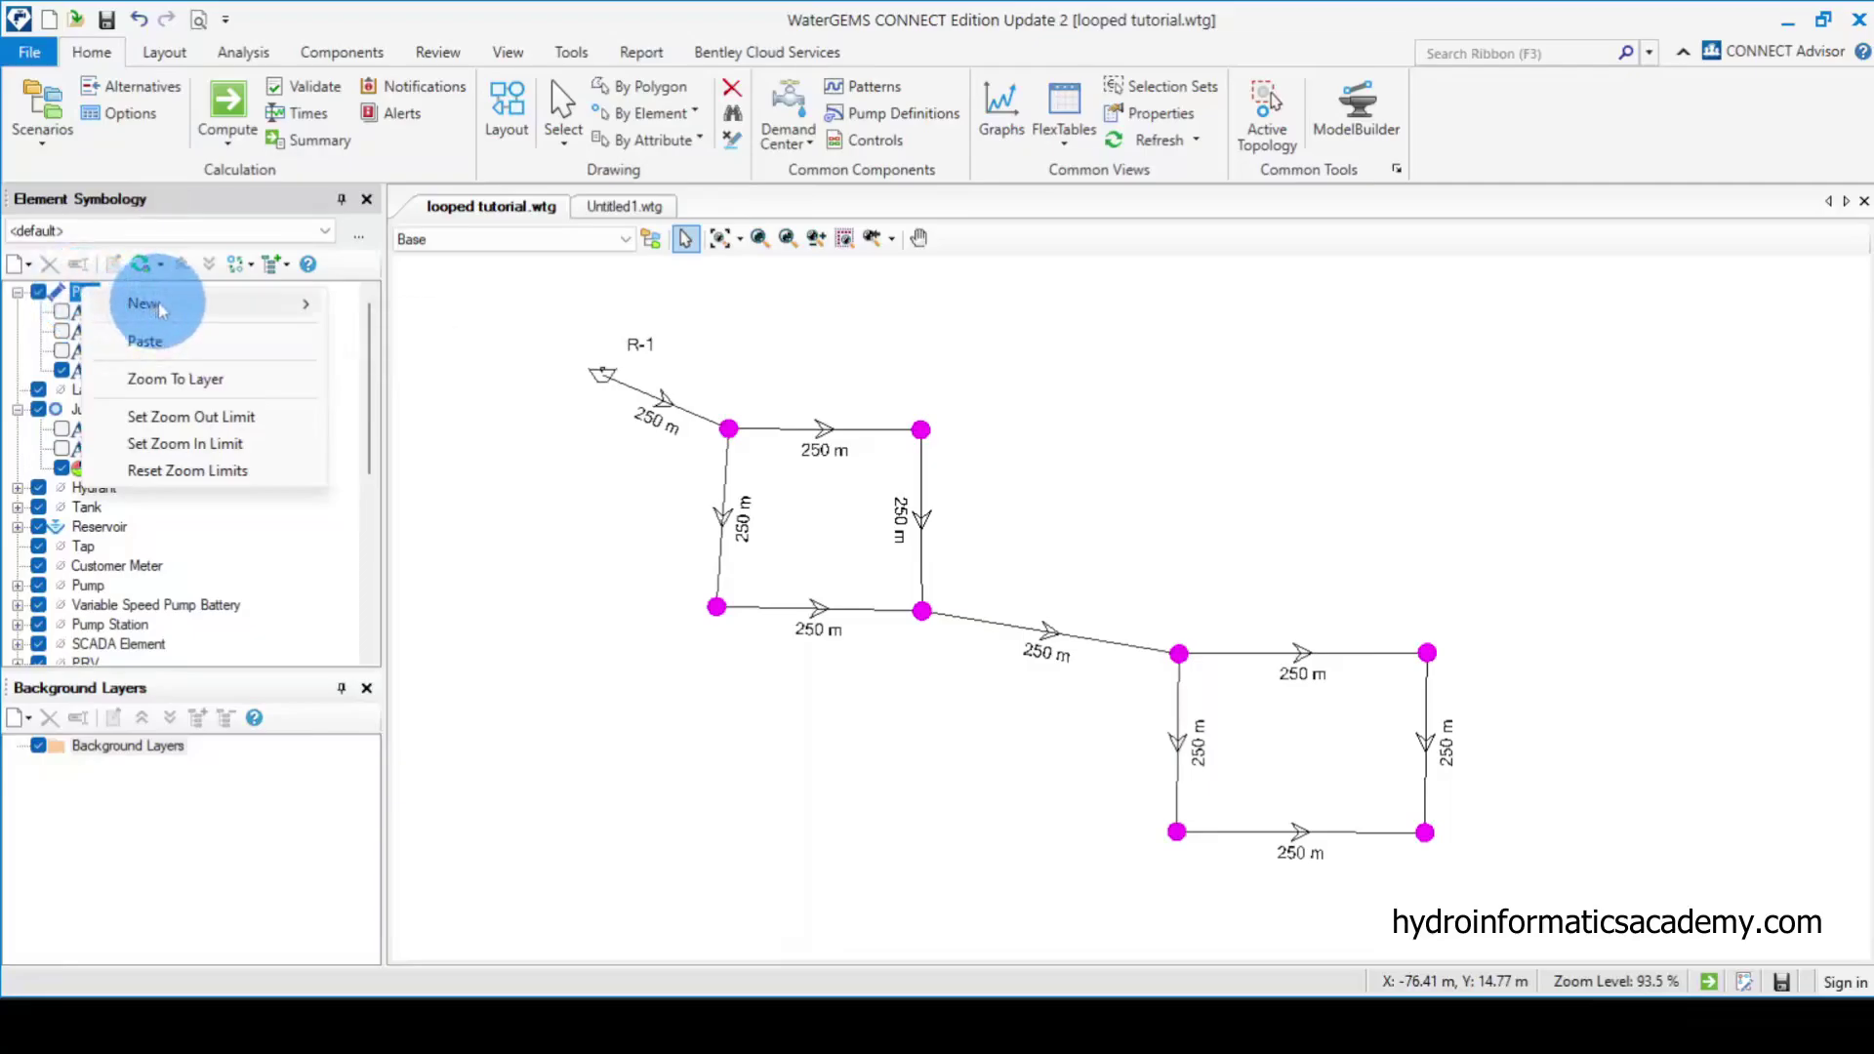
{"action": "mouse_move", "coordinate": [147, 303]}
{"action": "left_click", "coordinate": [441, 301]}
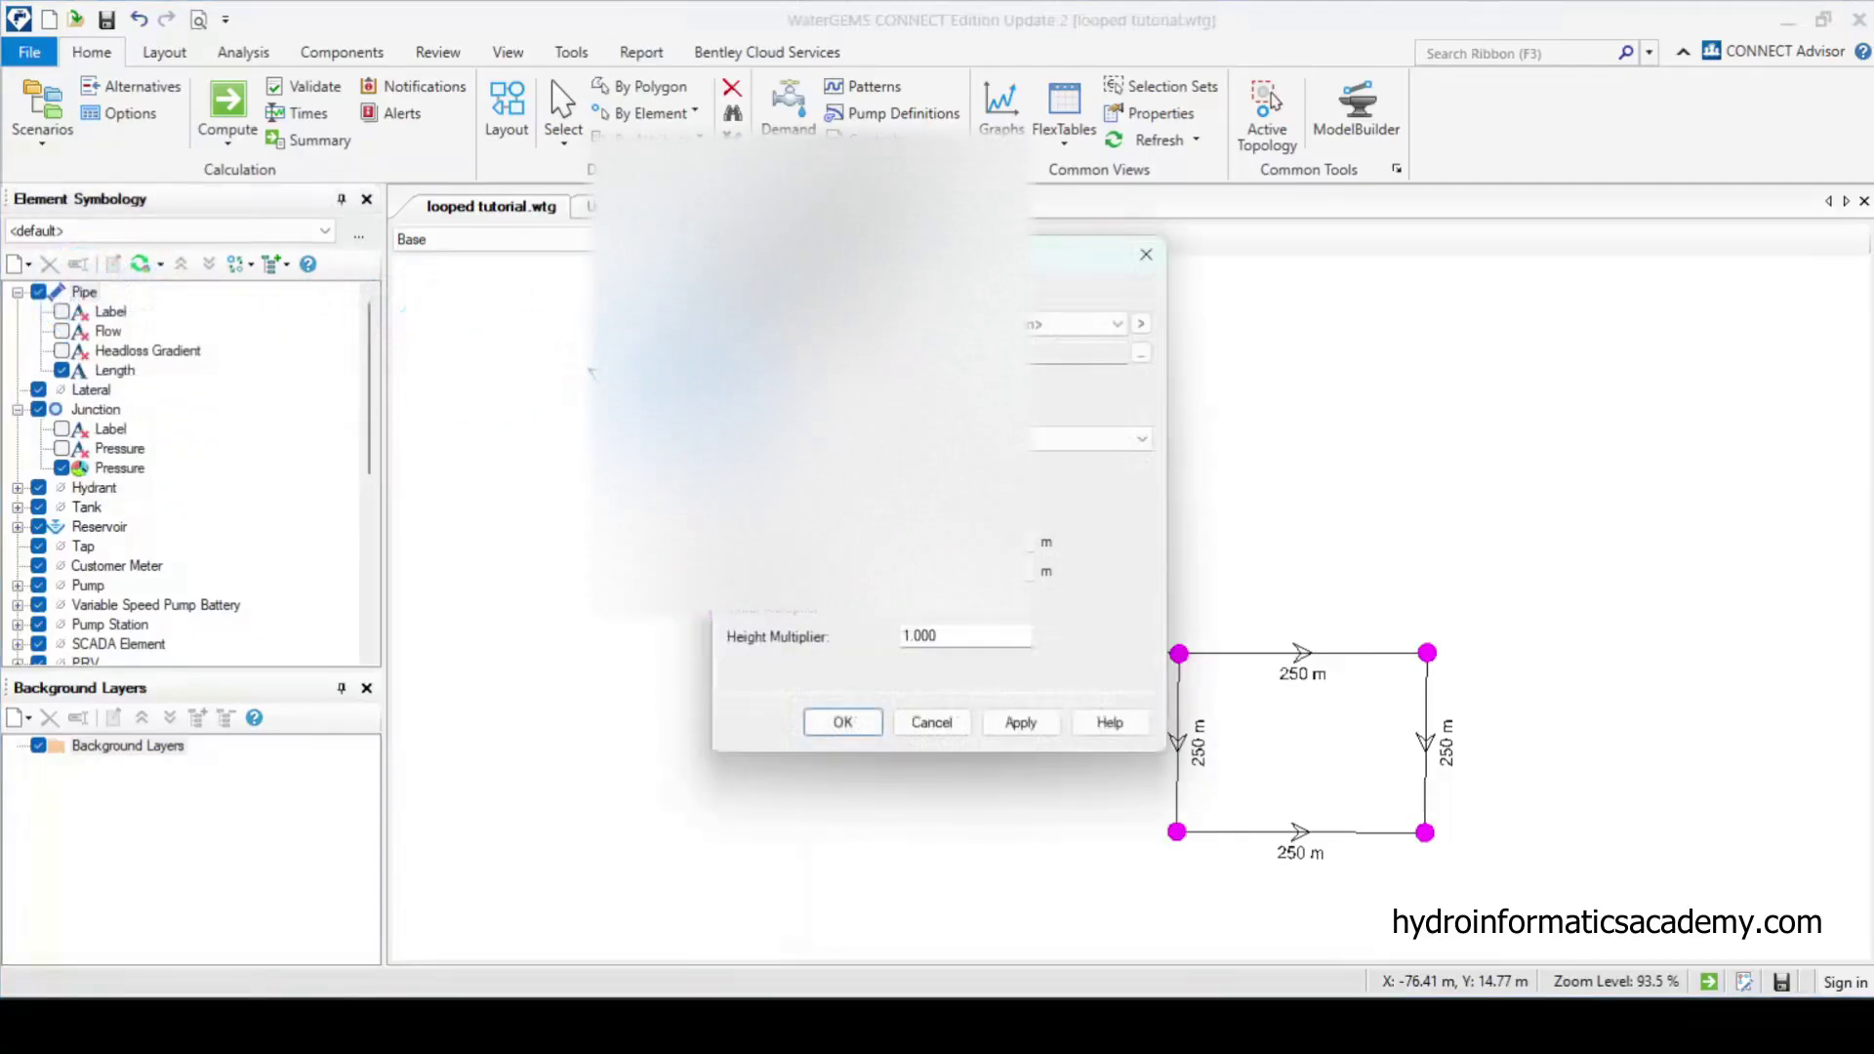
{"action": "left_click", "coordinate": [1141, 326]}
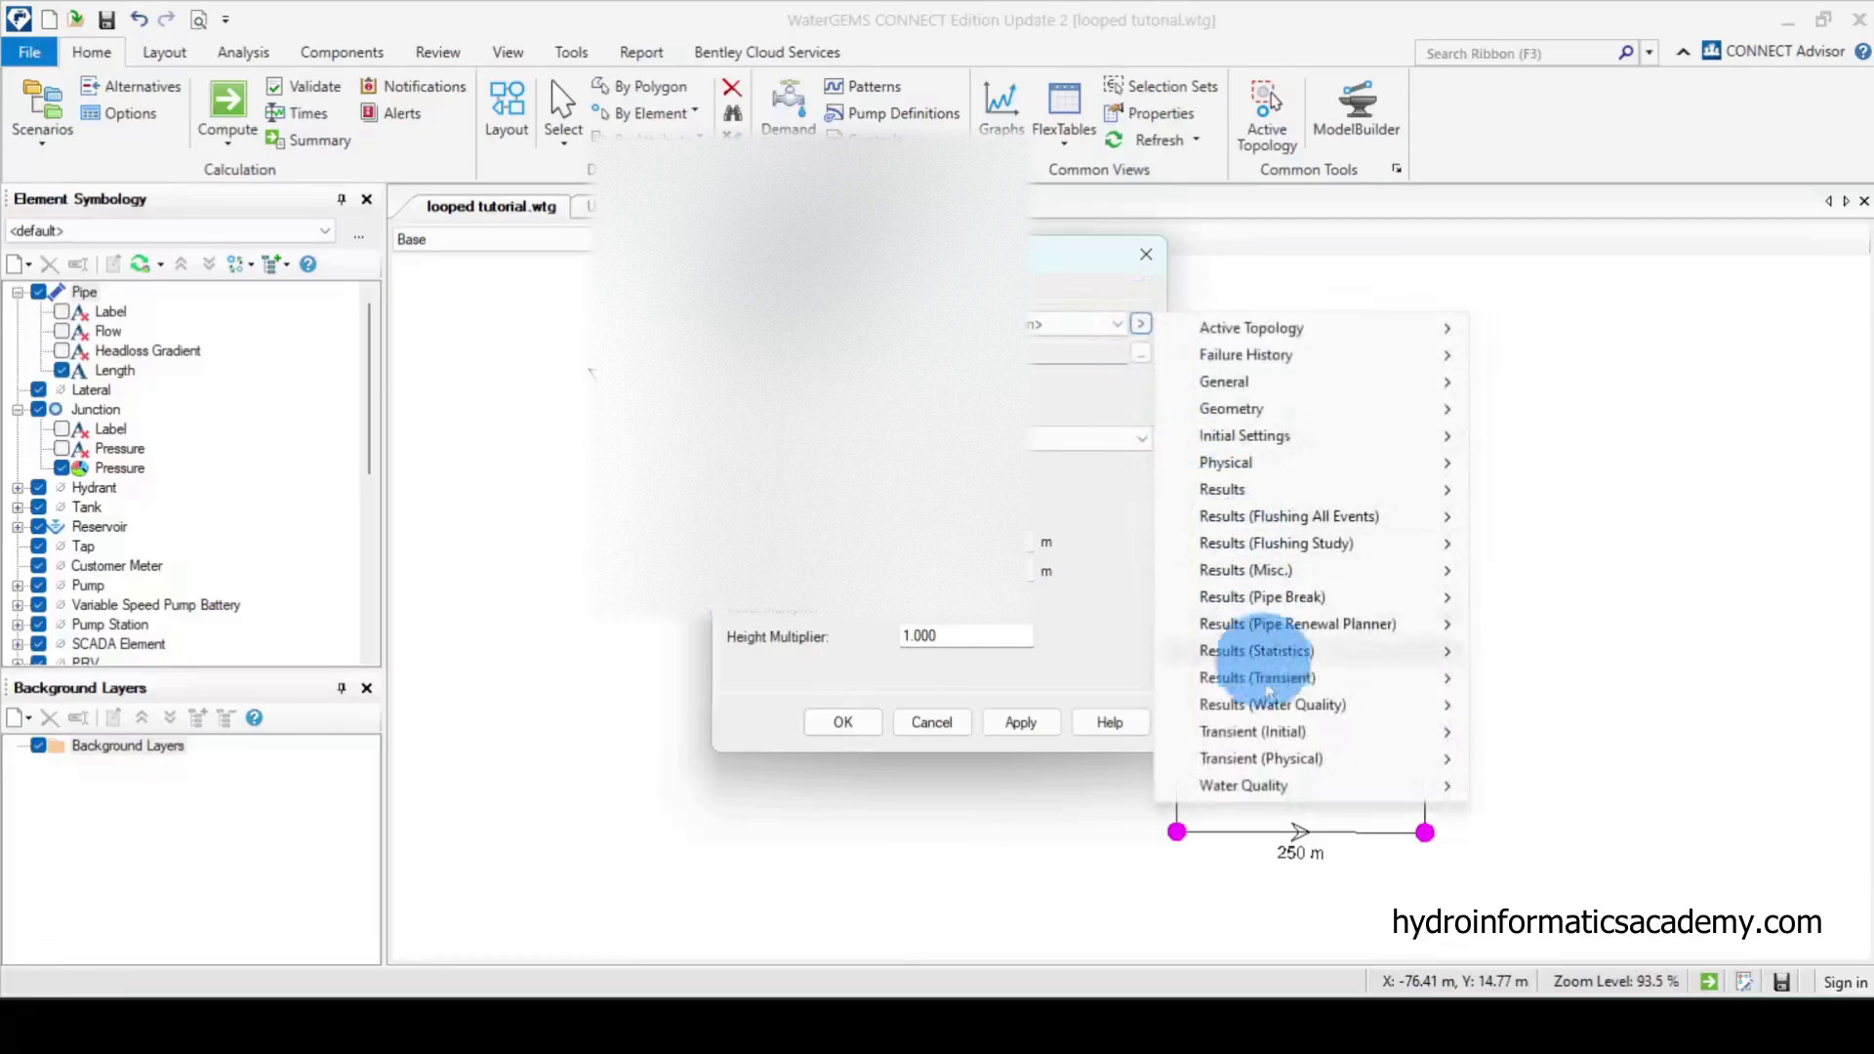
{"action": "mouse_move", "coordinate": [1272, 493]}
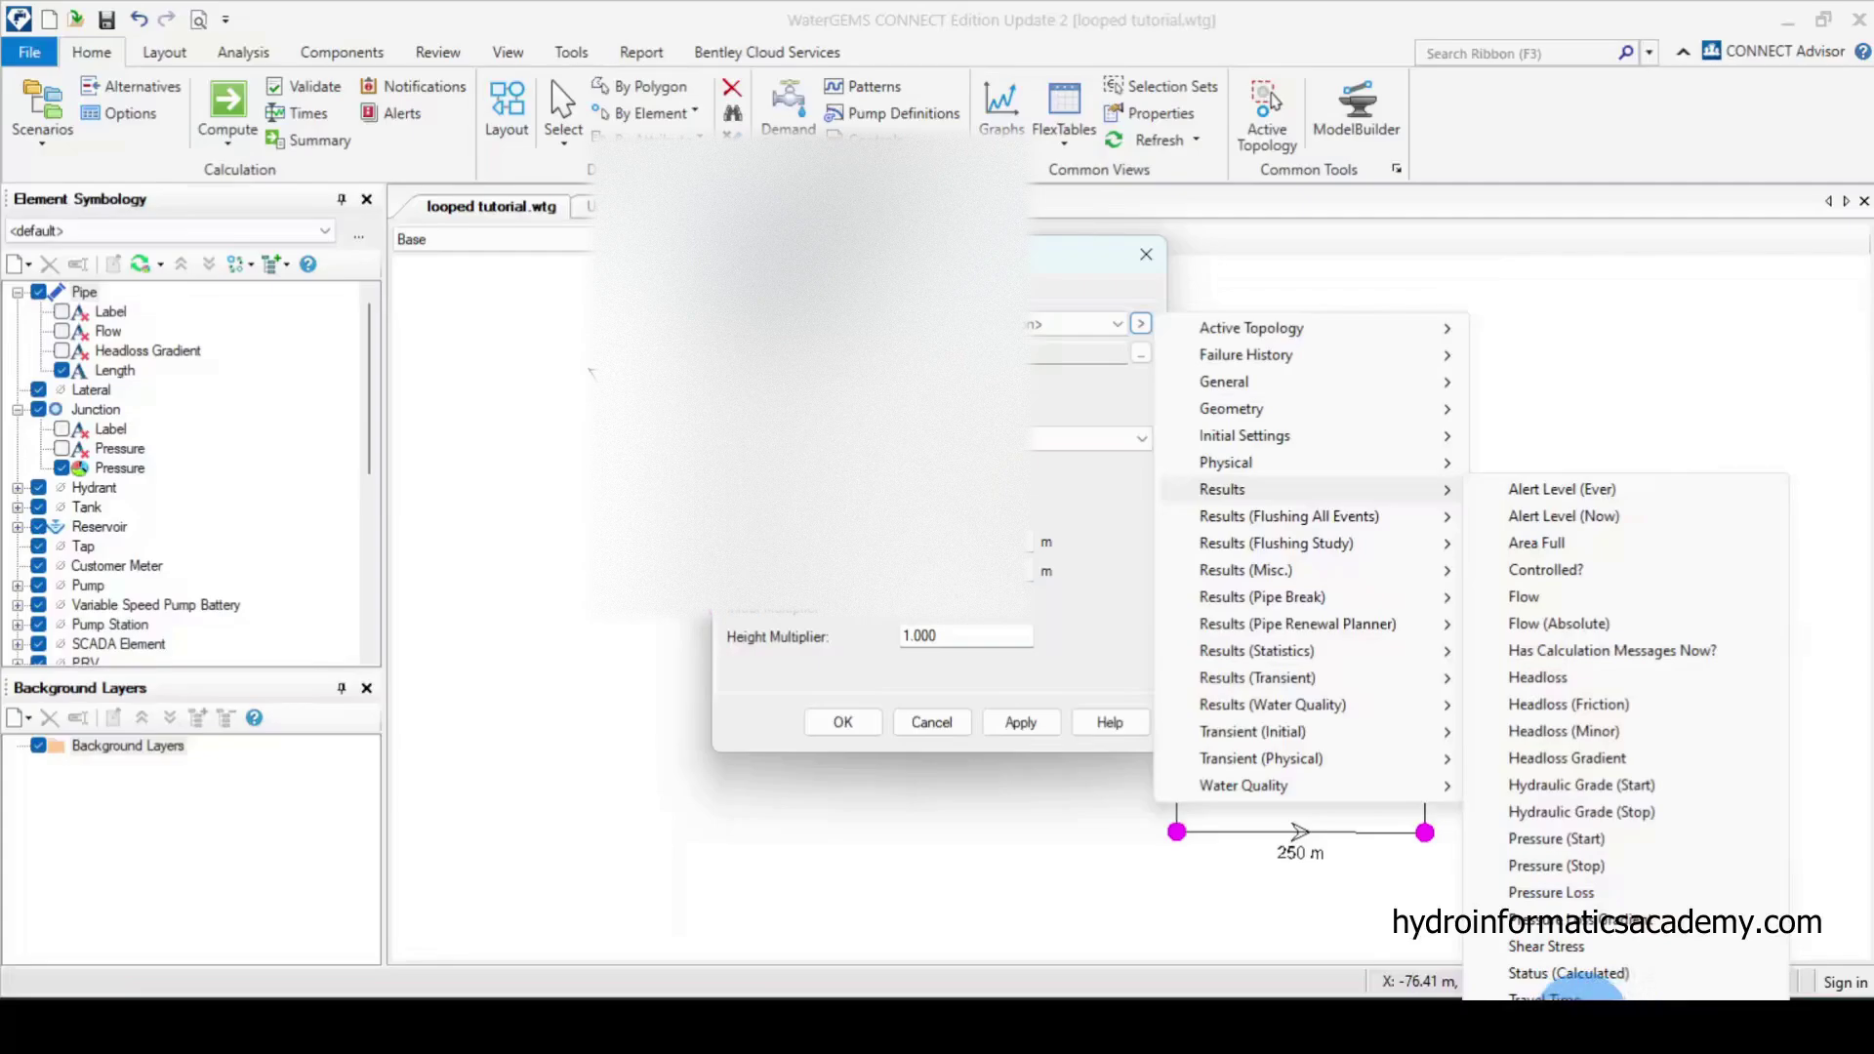
{"action": "left_click", "coordinate": [1571, 996]}
{"action": "mouse_move", "coordinate": [1067, 259]}
{"action": "left_mouse_down"}
{"action": "mouse_move", "coordinate": [410, 317]}
{"action": "mouse_move", "coordinate": [378, 274]}
{"action": "left_mouse_up"}
{"action": "left_click", "coordinate": [363, 740]}
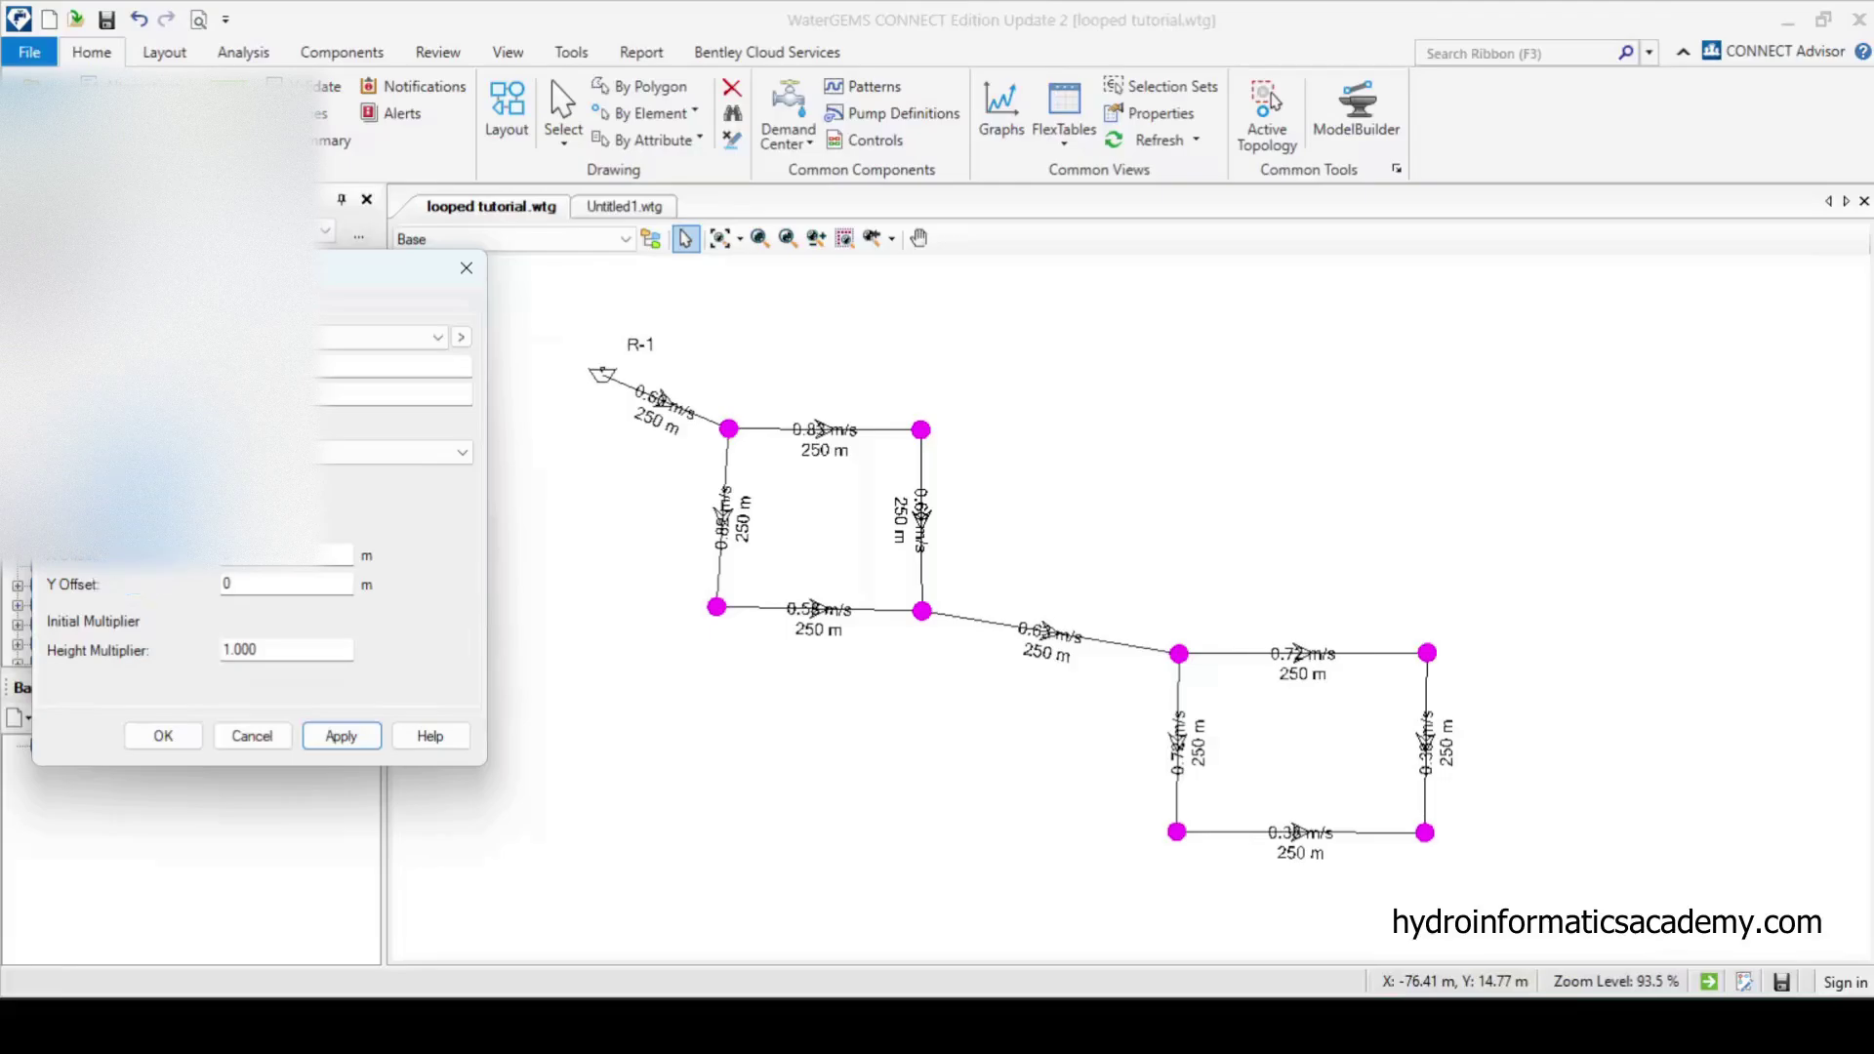
- Change the velocity labels' first offset from 1 to 2 m and apply it
{"action": "left_click_drag", "start_coordinate": [293, 268], "coordinate": [401, 223]}
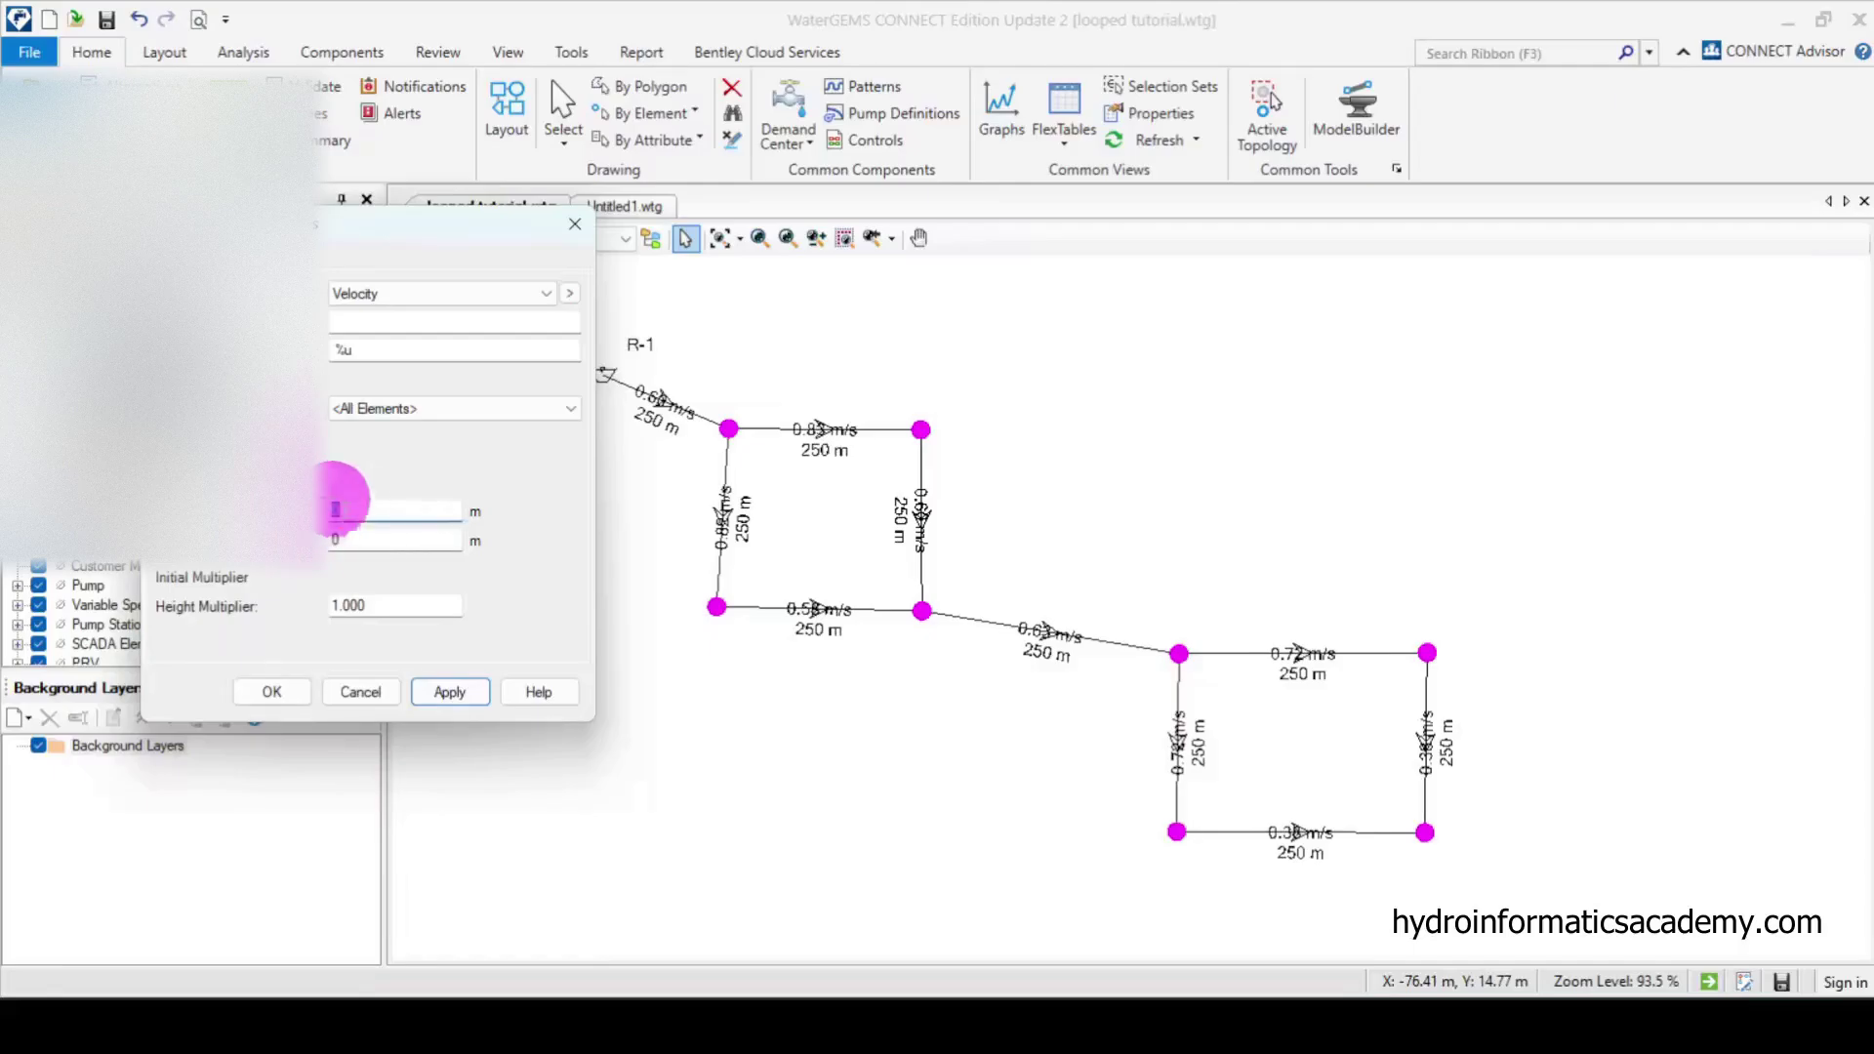
{"action": "left_click", "coordinate": [344, 510]}
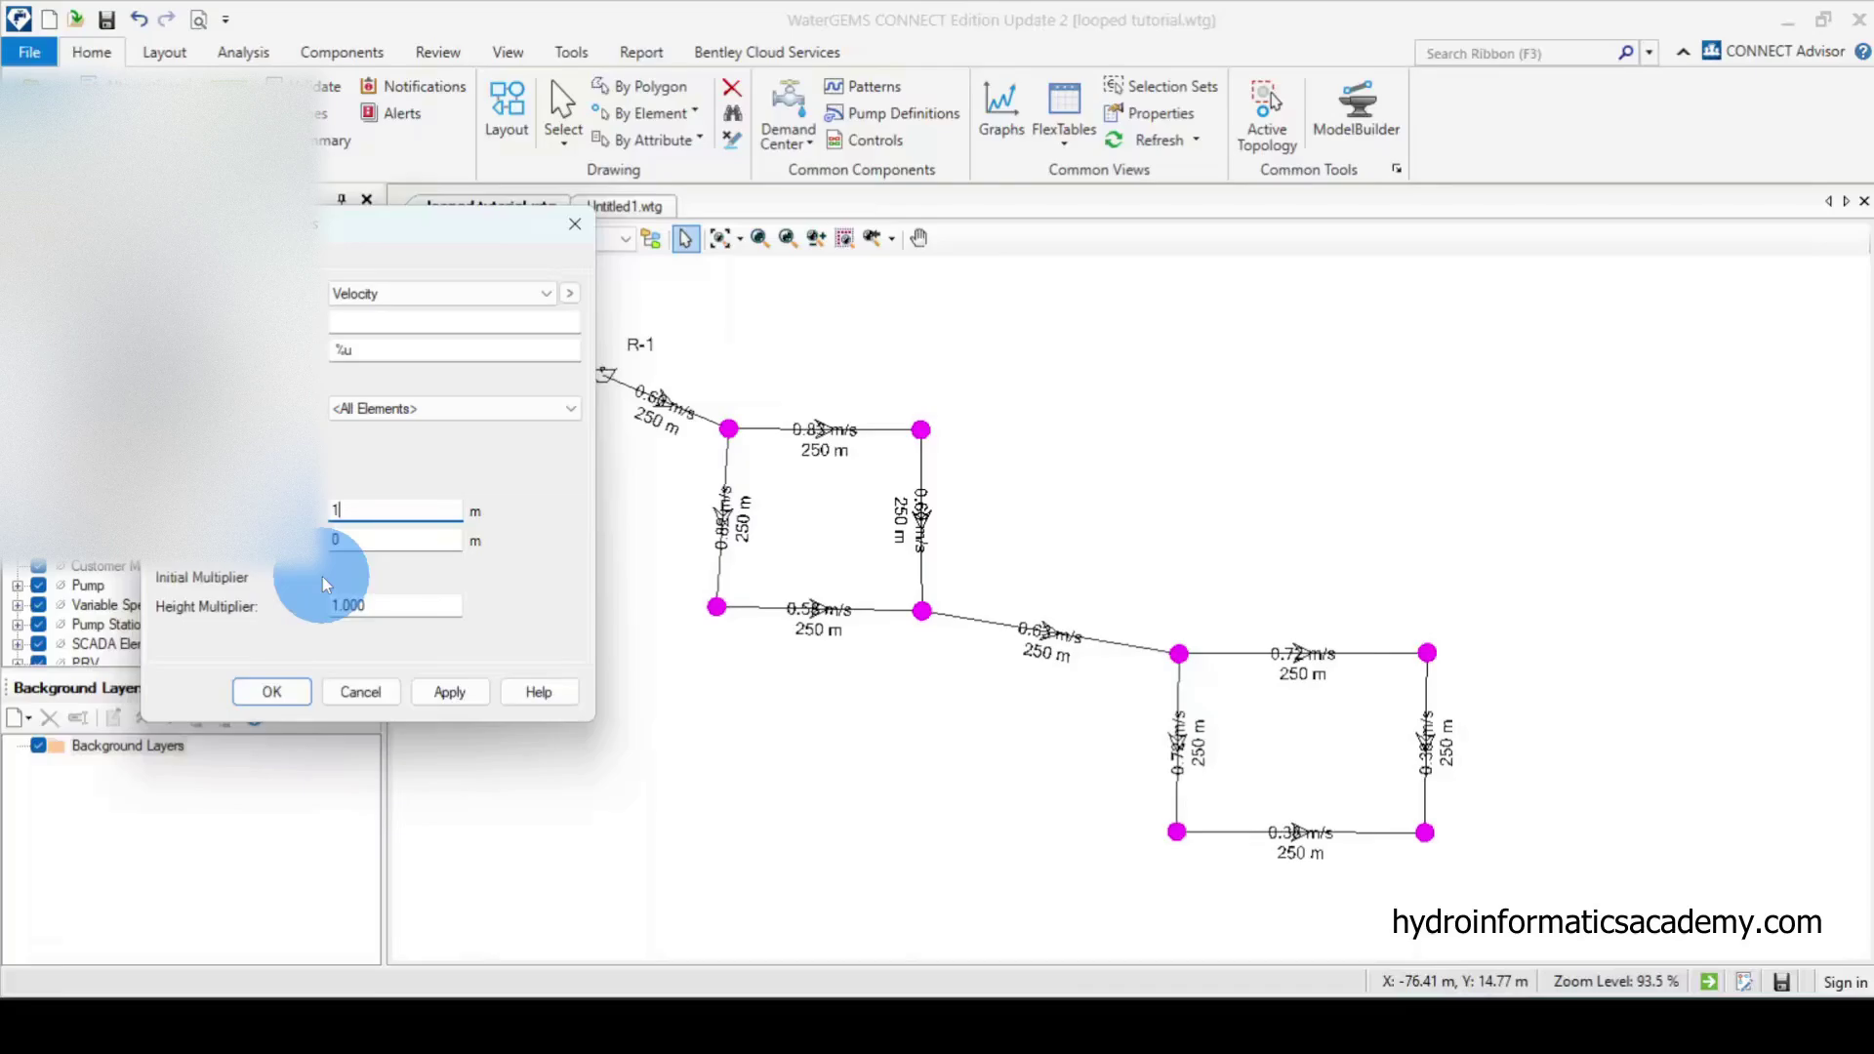
{"action": "left_click", "coordinate": [463, 695]}
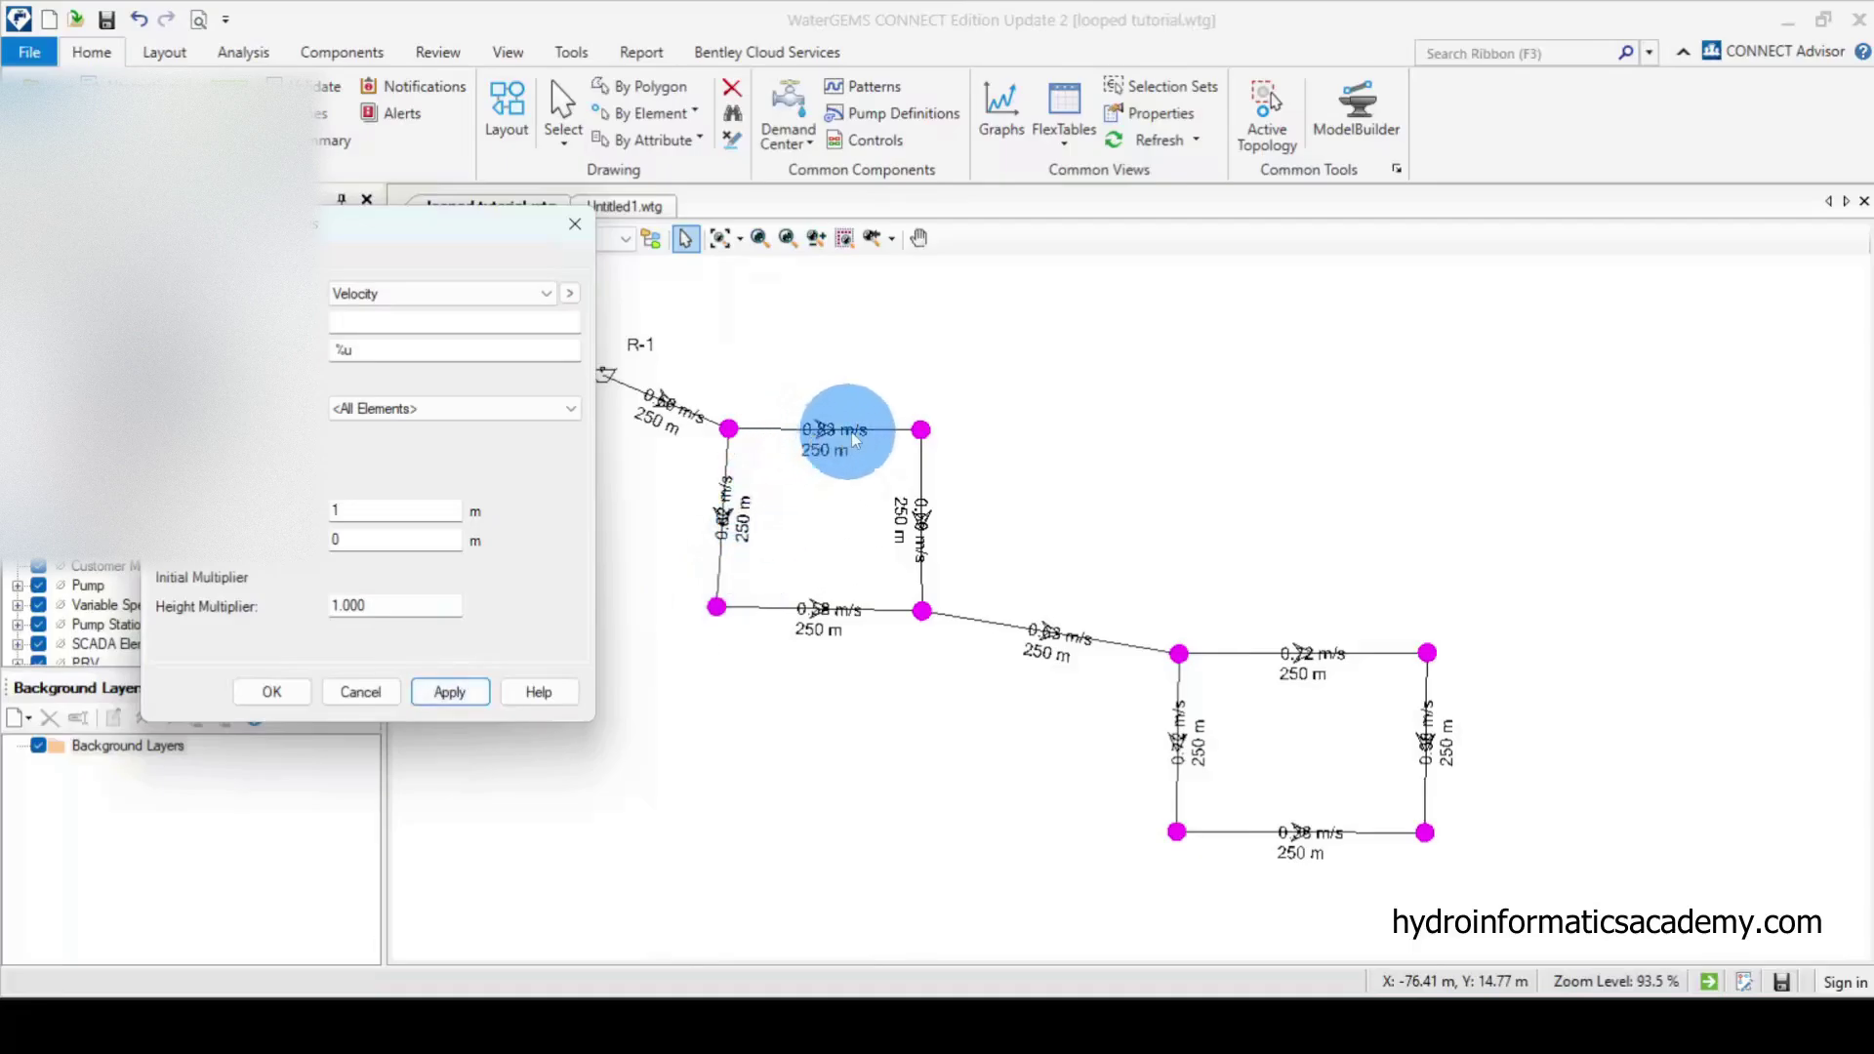
{"action": "double_click", "coordinate": [366, 511]}
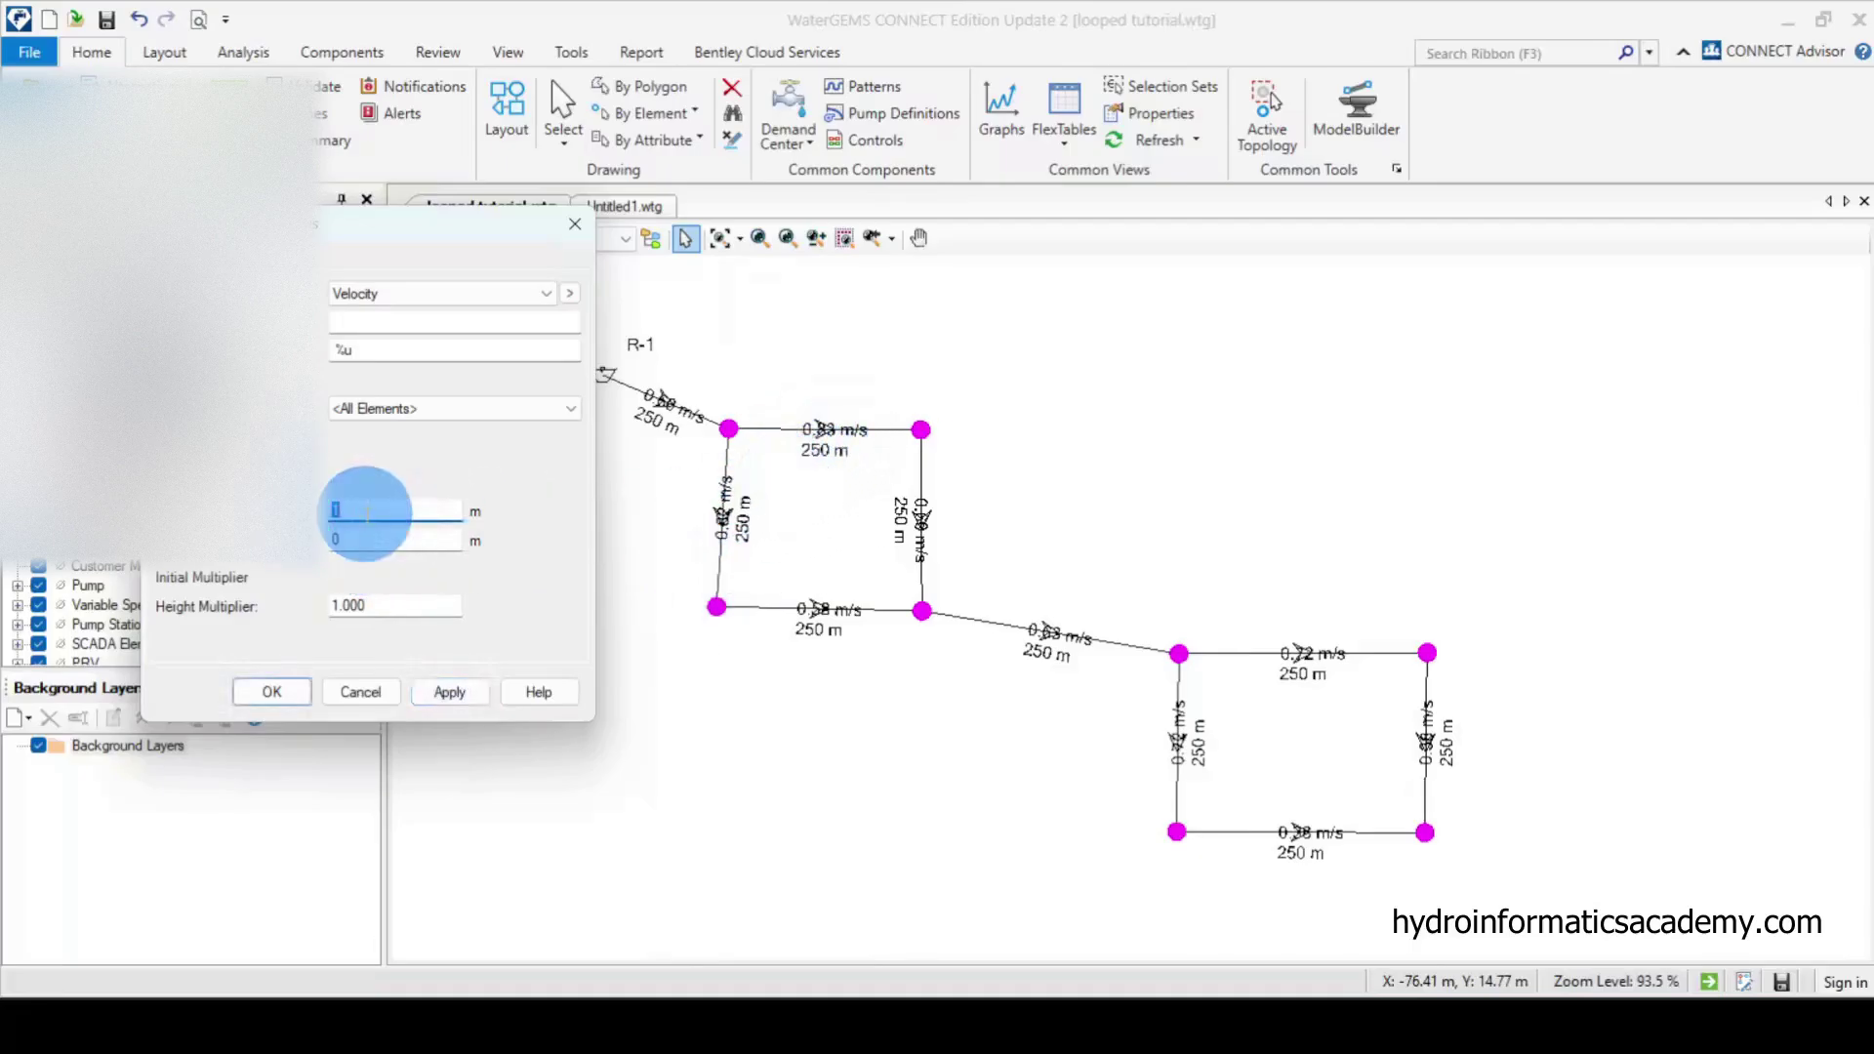
{"action": "type", "text": "2"}
{"action": "left_click", "coordinate": [449, 693]}
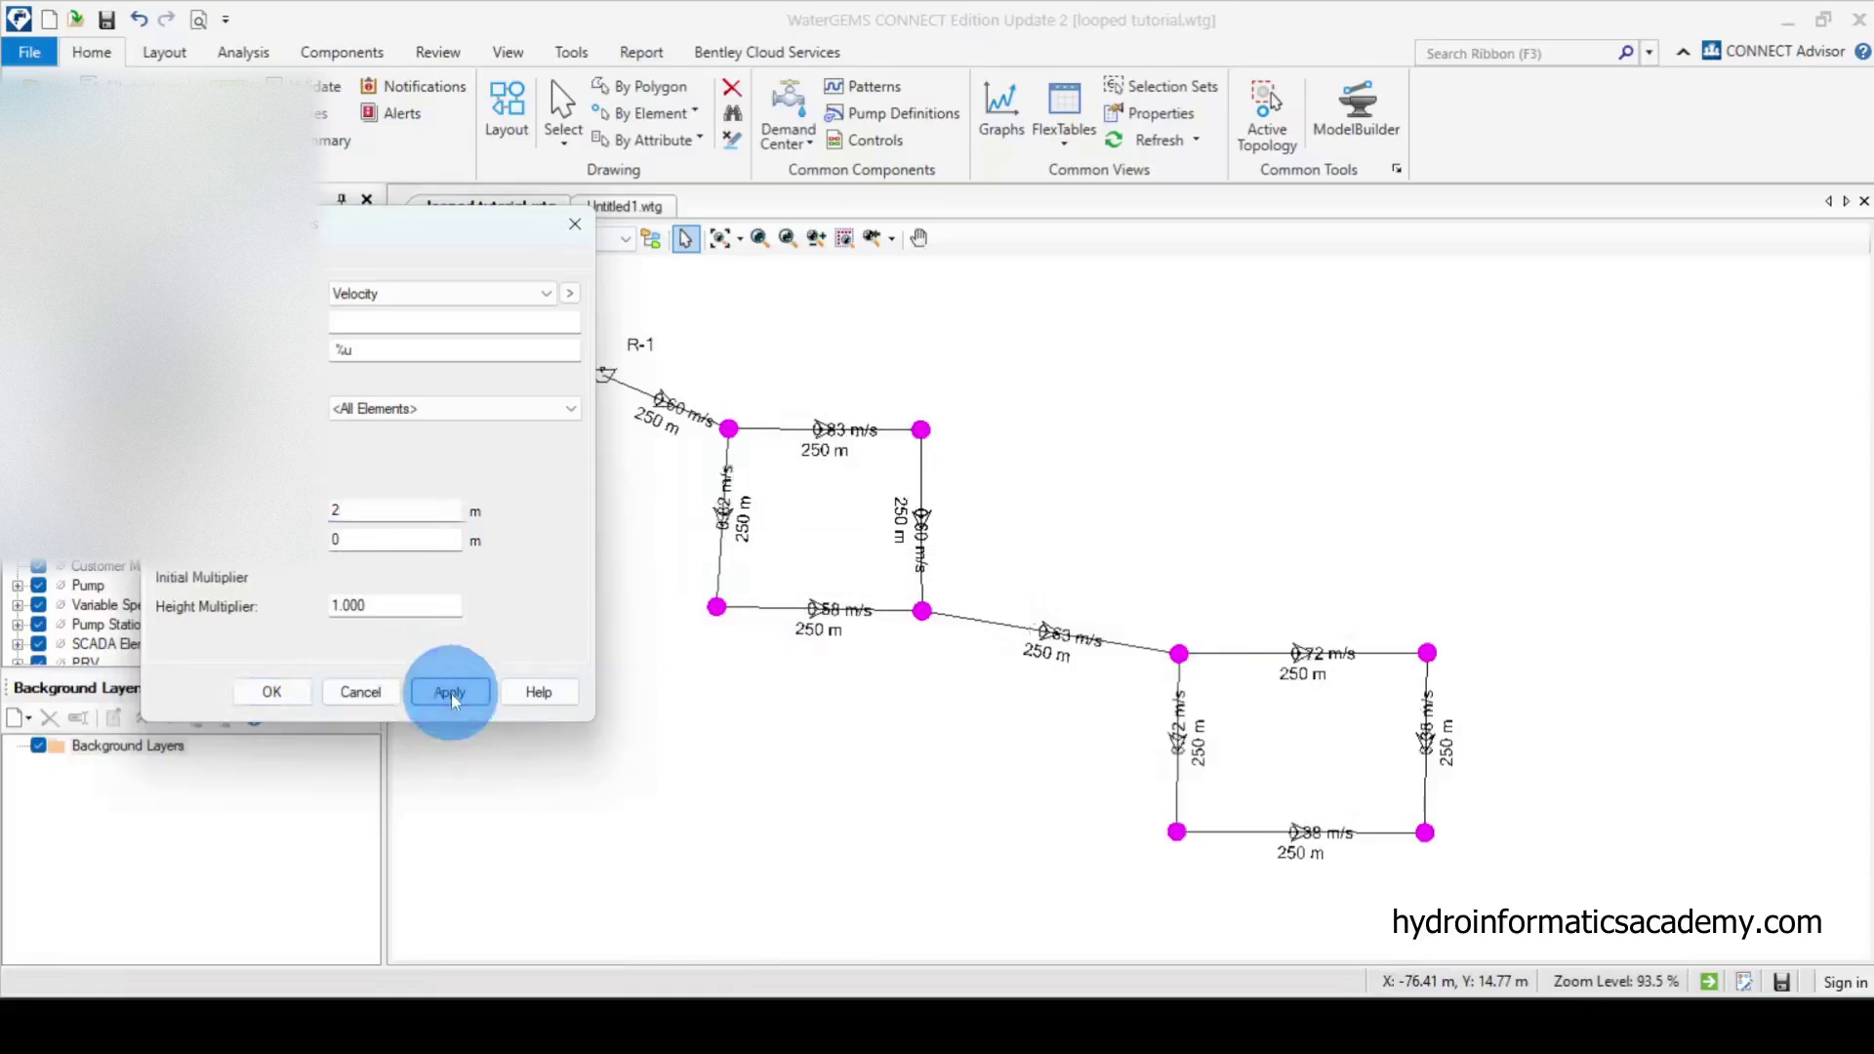
{"action": "double_click", "coordinate": [420, 511]}
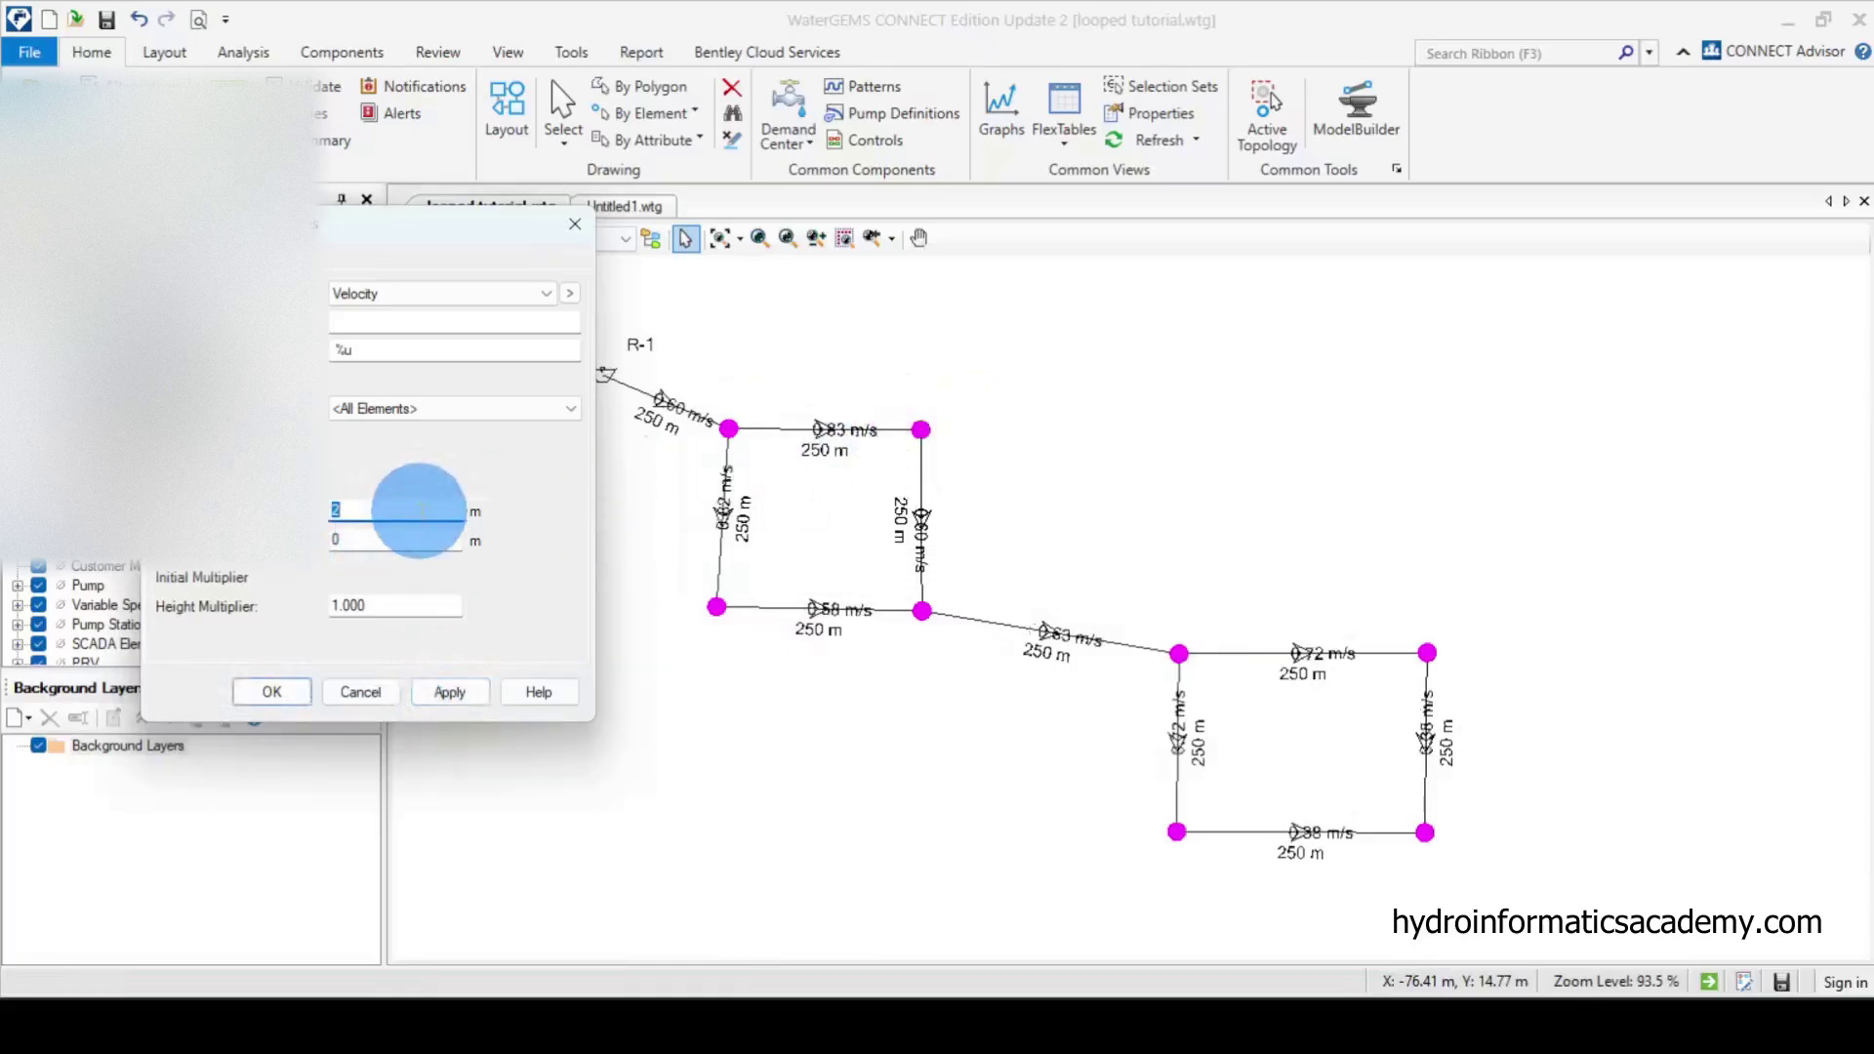
- Set the velocity label offsets to X 0 and Y 2, after trying -2
{"action": "double_click", "coordinate": [395, 540]}
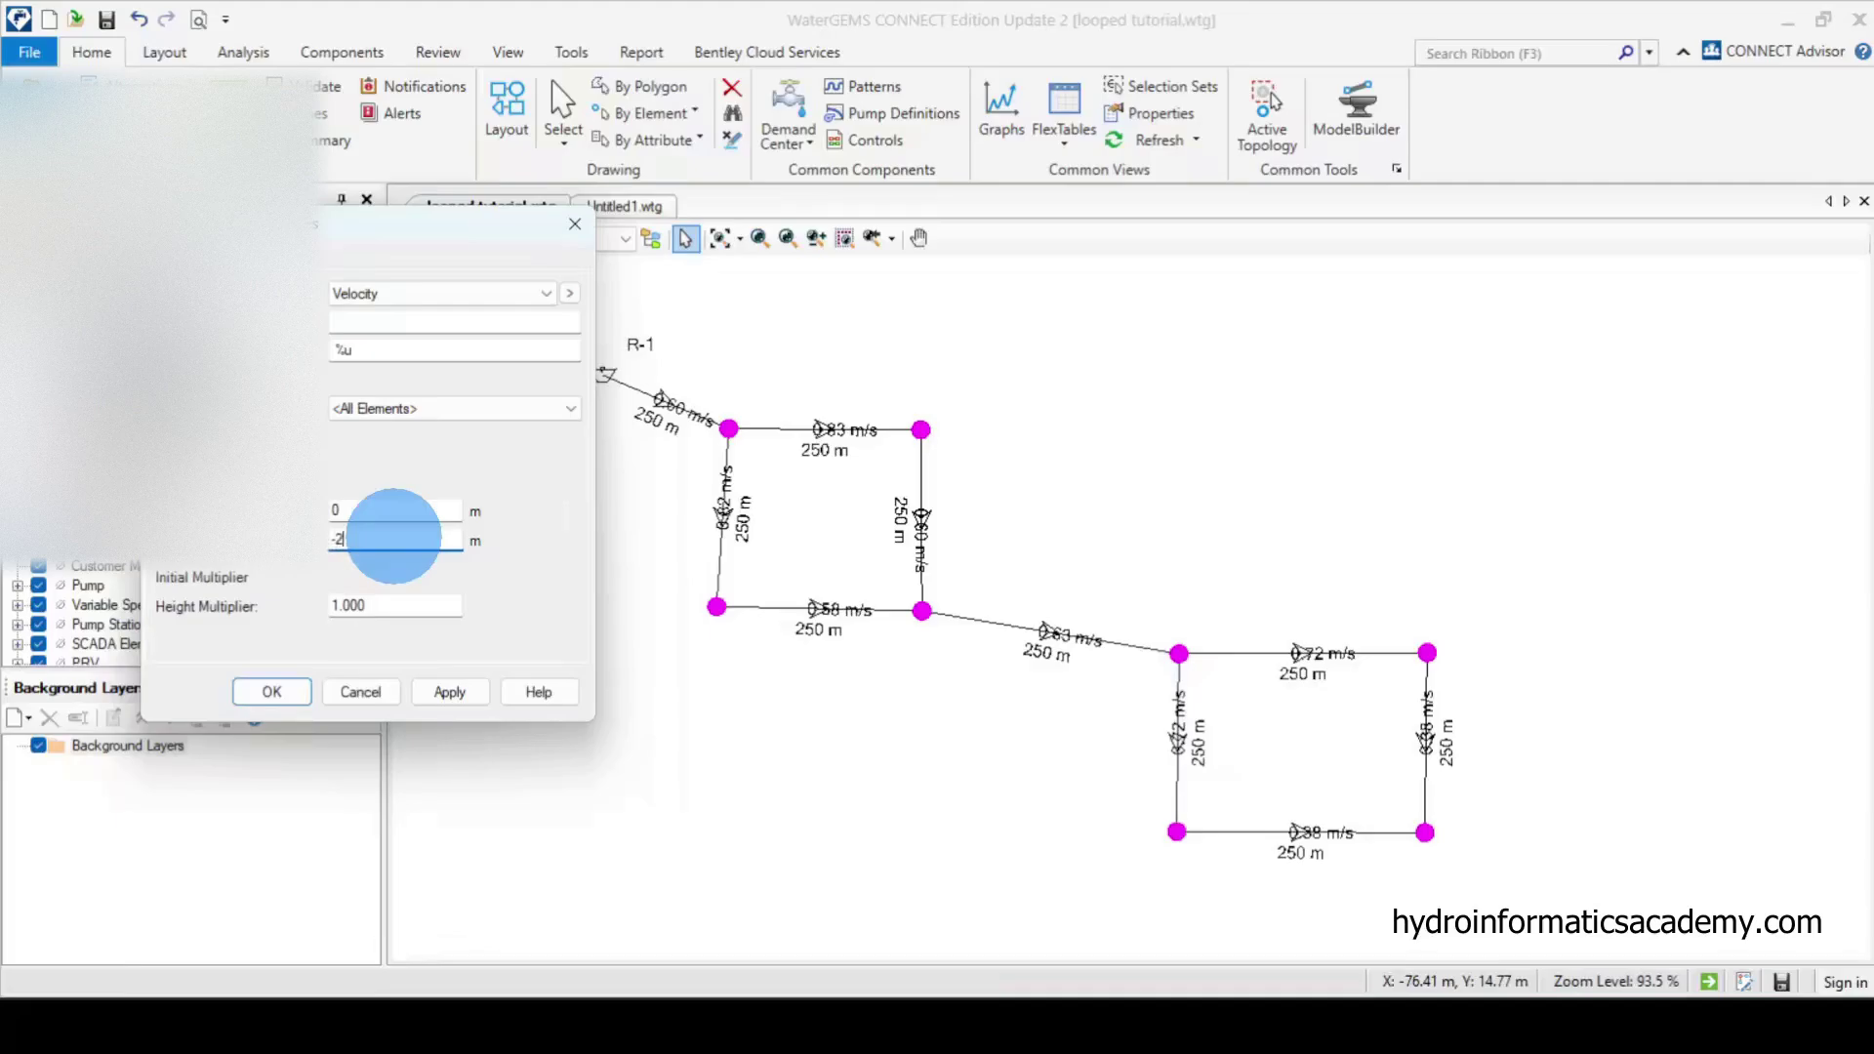
{"action": "left_click", "coordinate": [450, 692]}
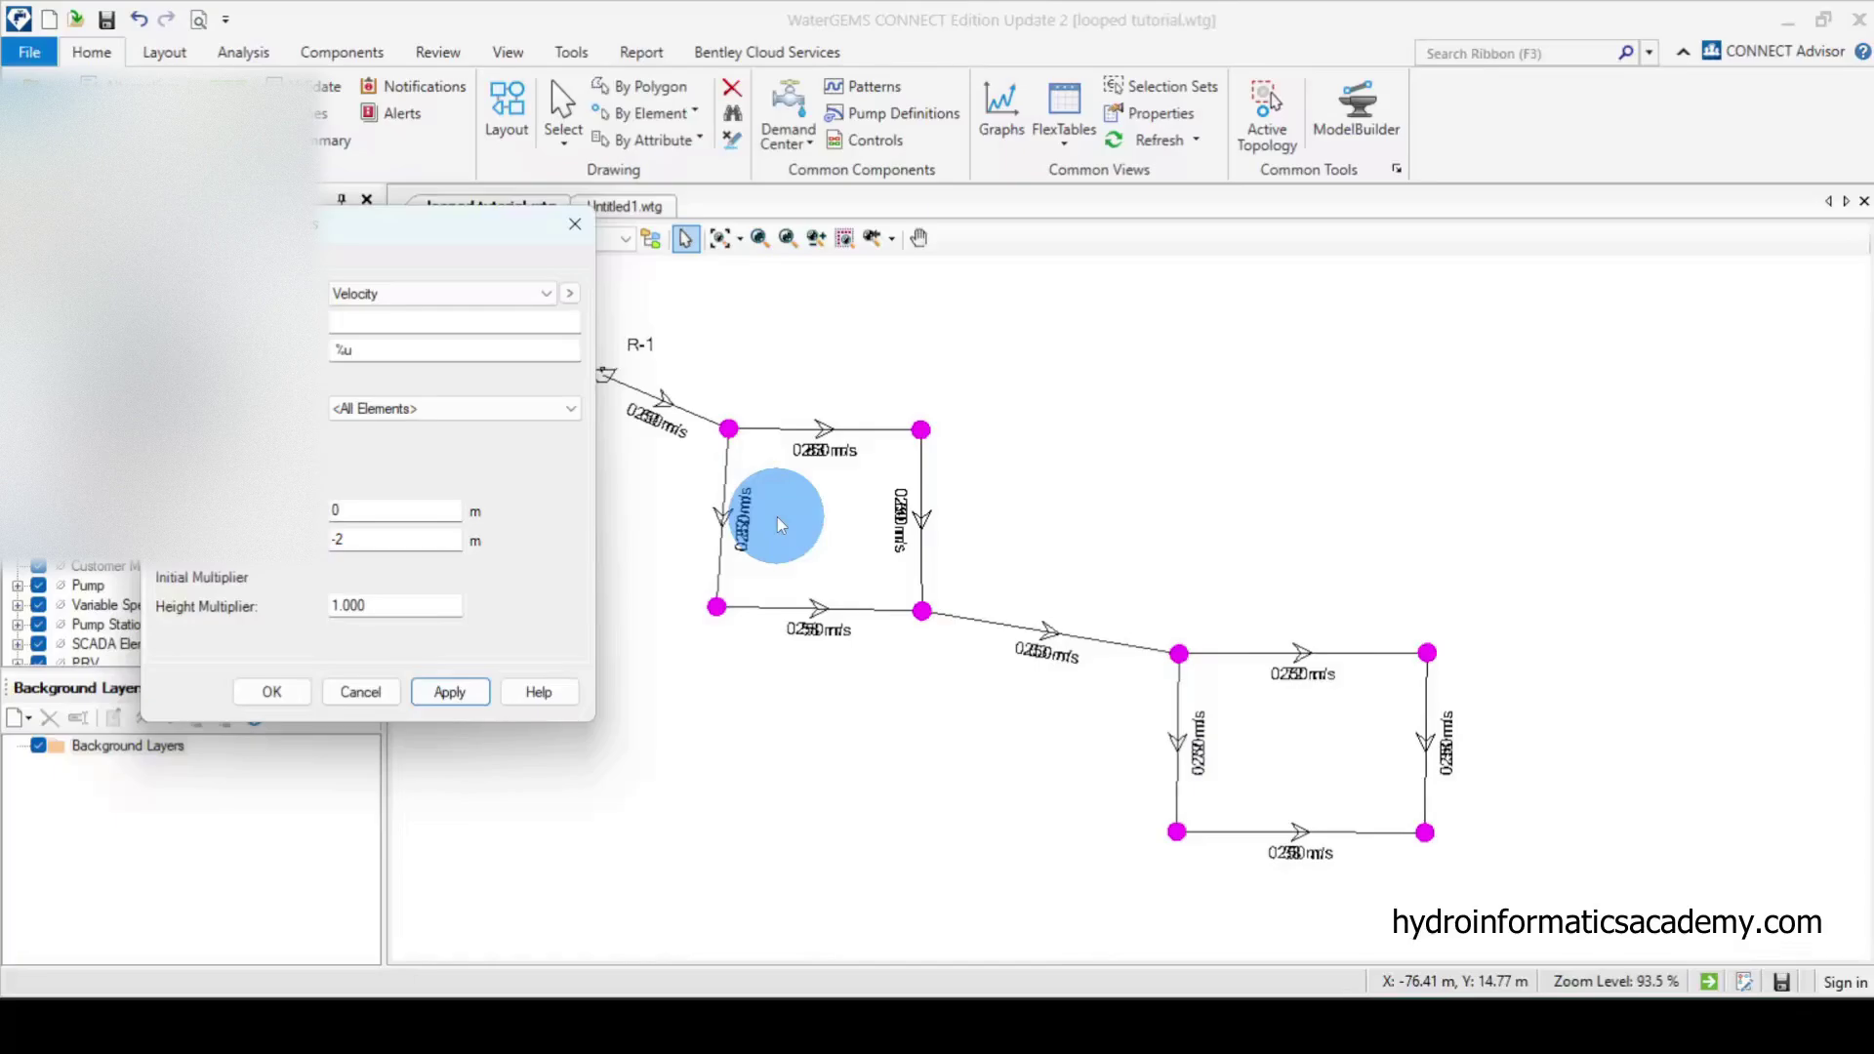
{"action": "double_click", "coordinate": [358, 539]}
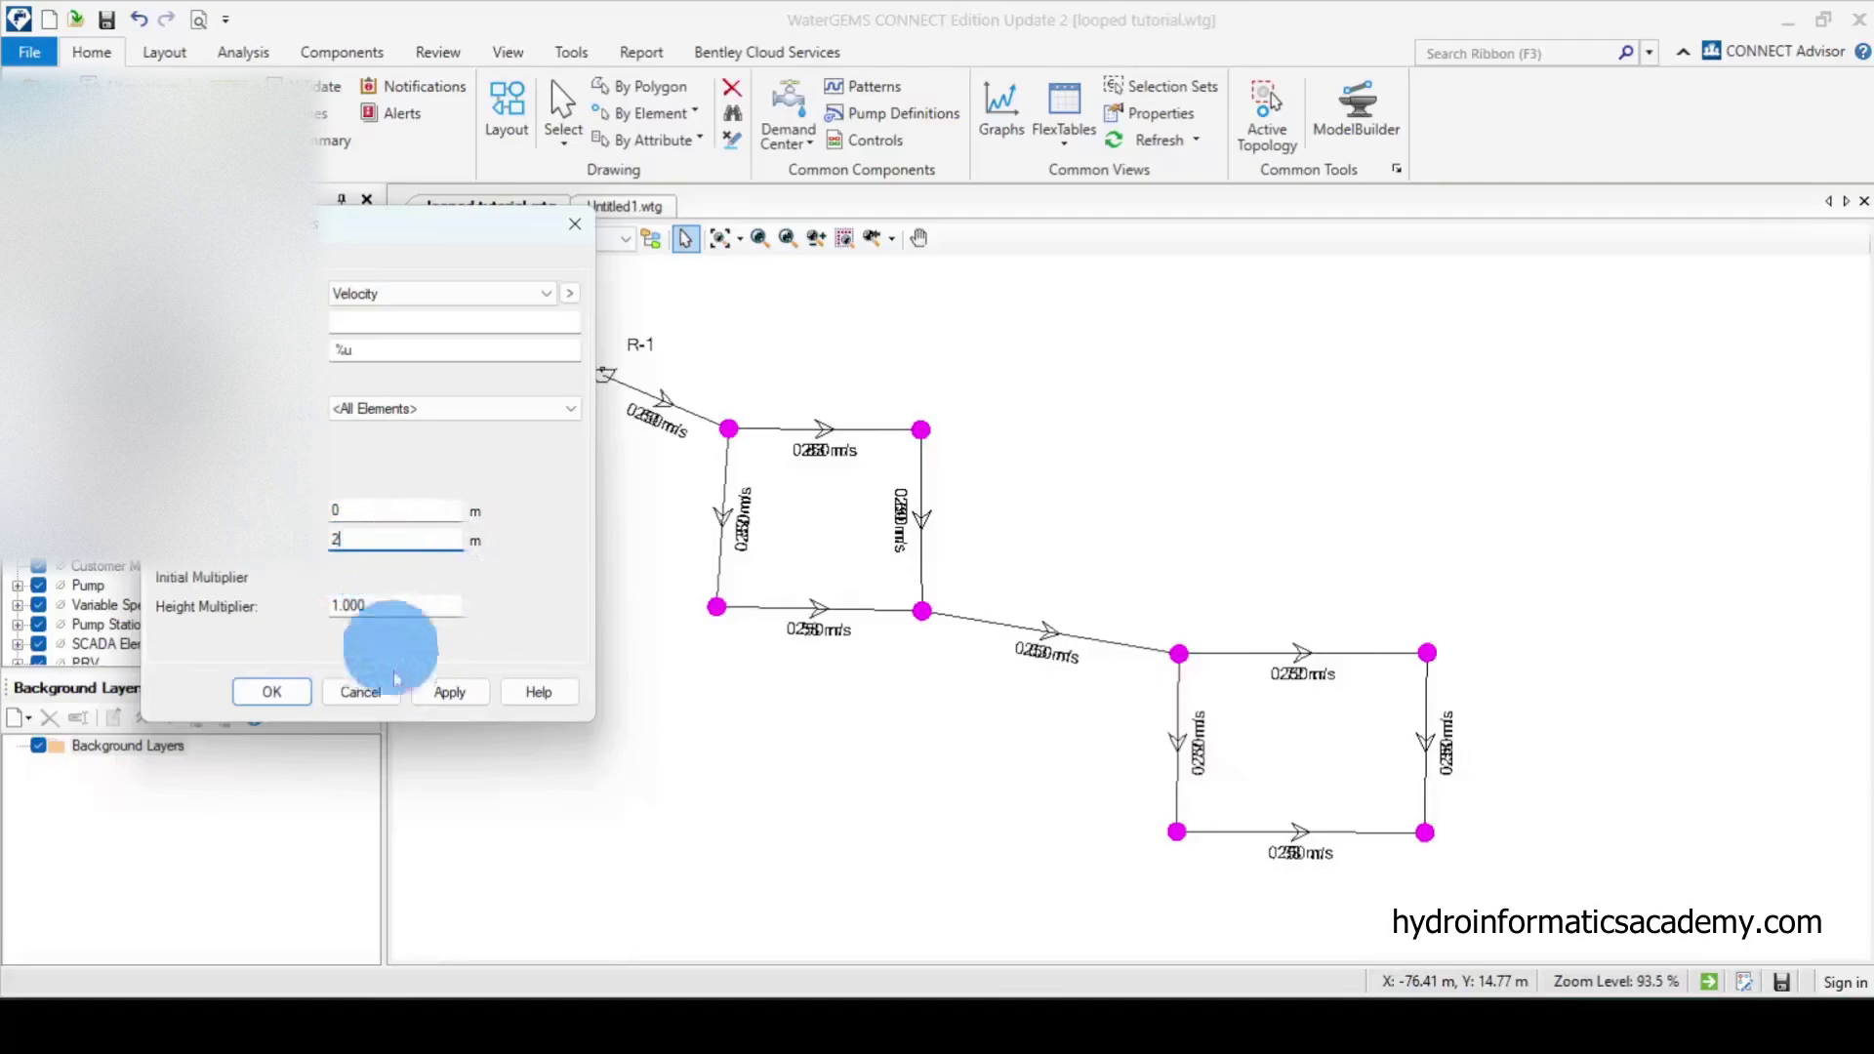
{"action": "left_click", "coordinate": [464, 696]}
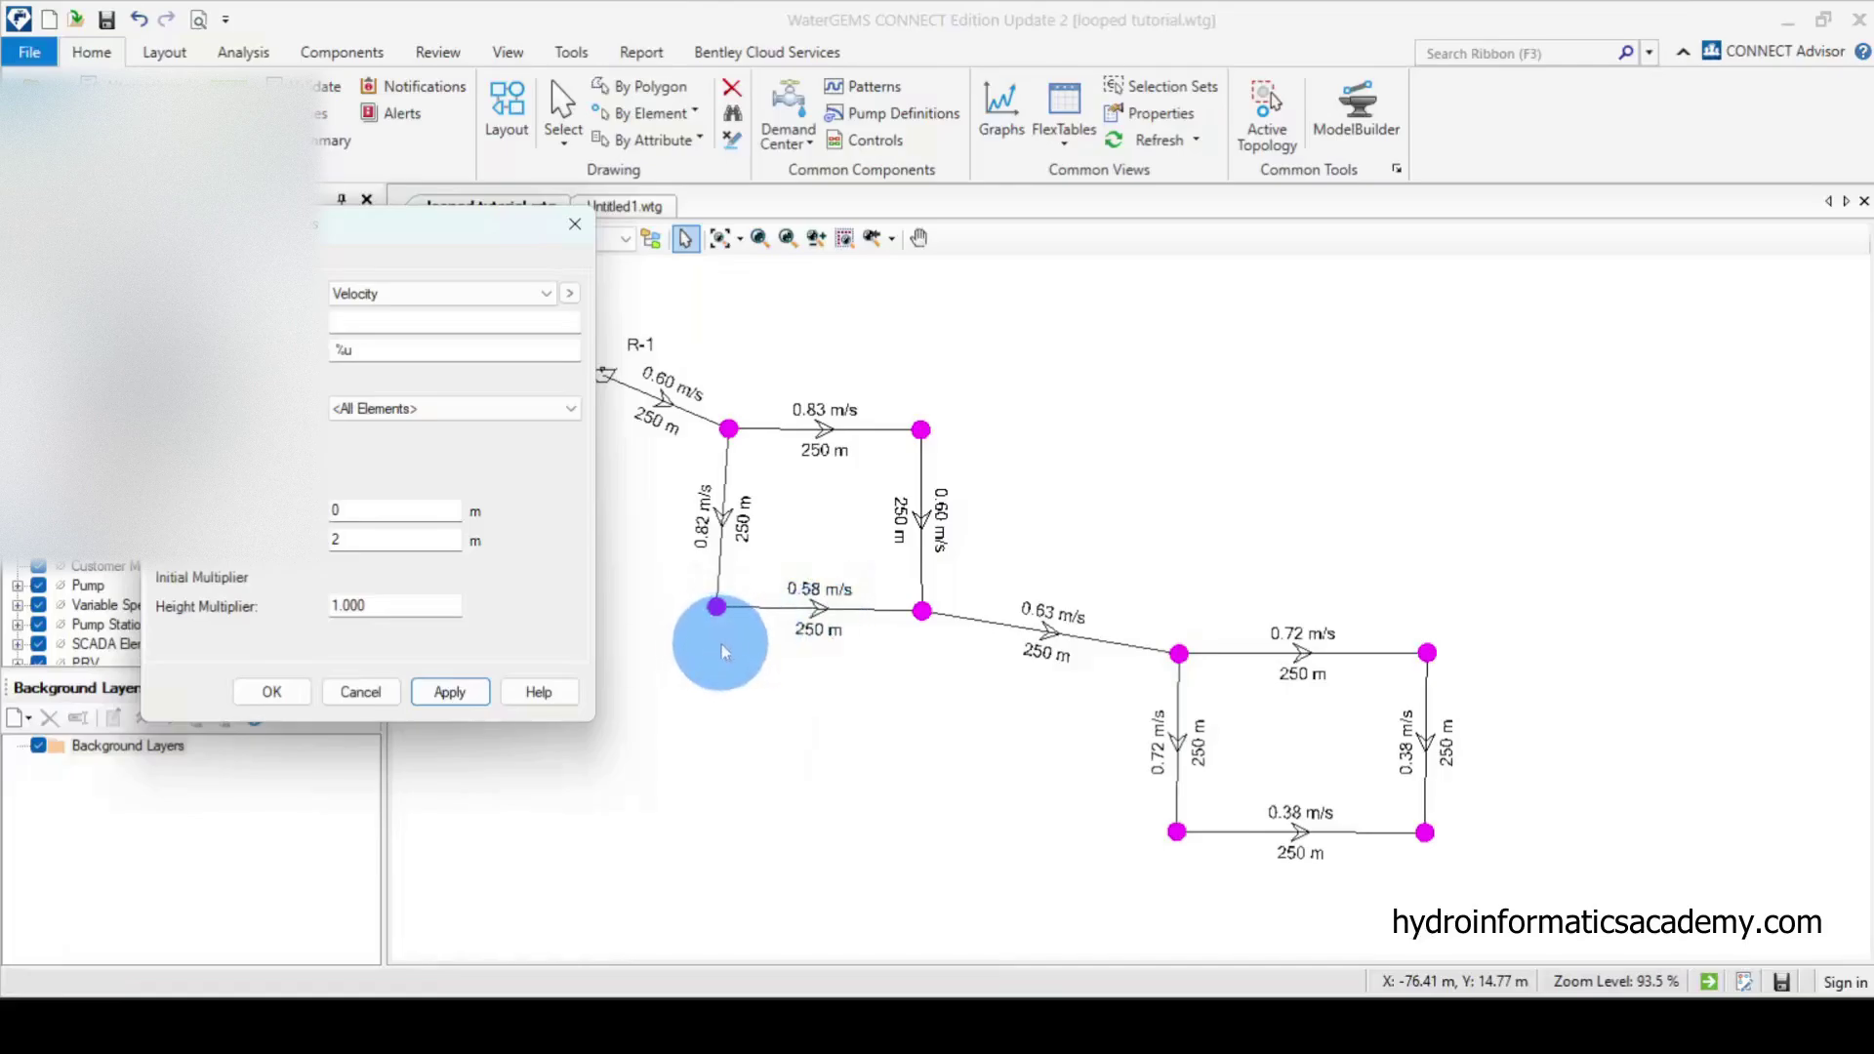
{"action": "left_click", "coordinate": [459, 694]}
- Close the velocity Annotation Properties dialog with OK
{"action": "left_click", "coordinate": [269, 695]}
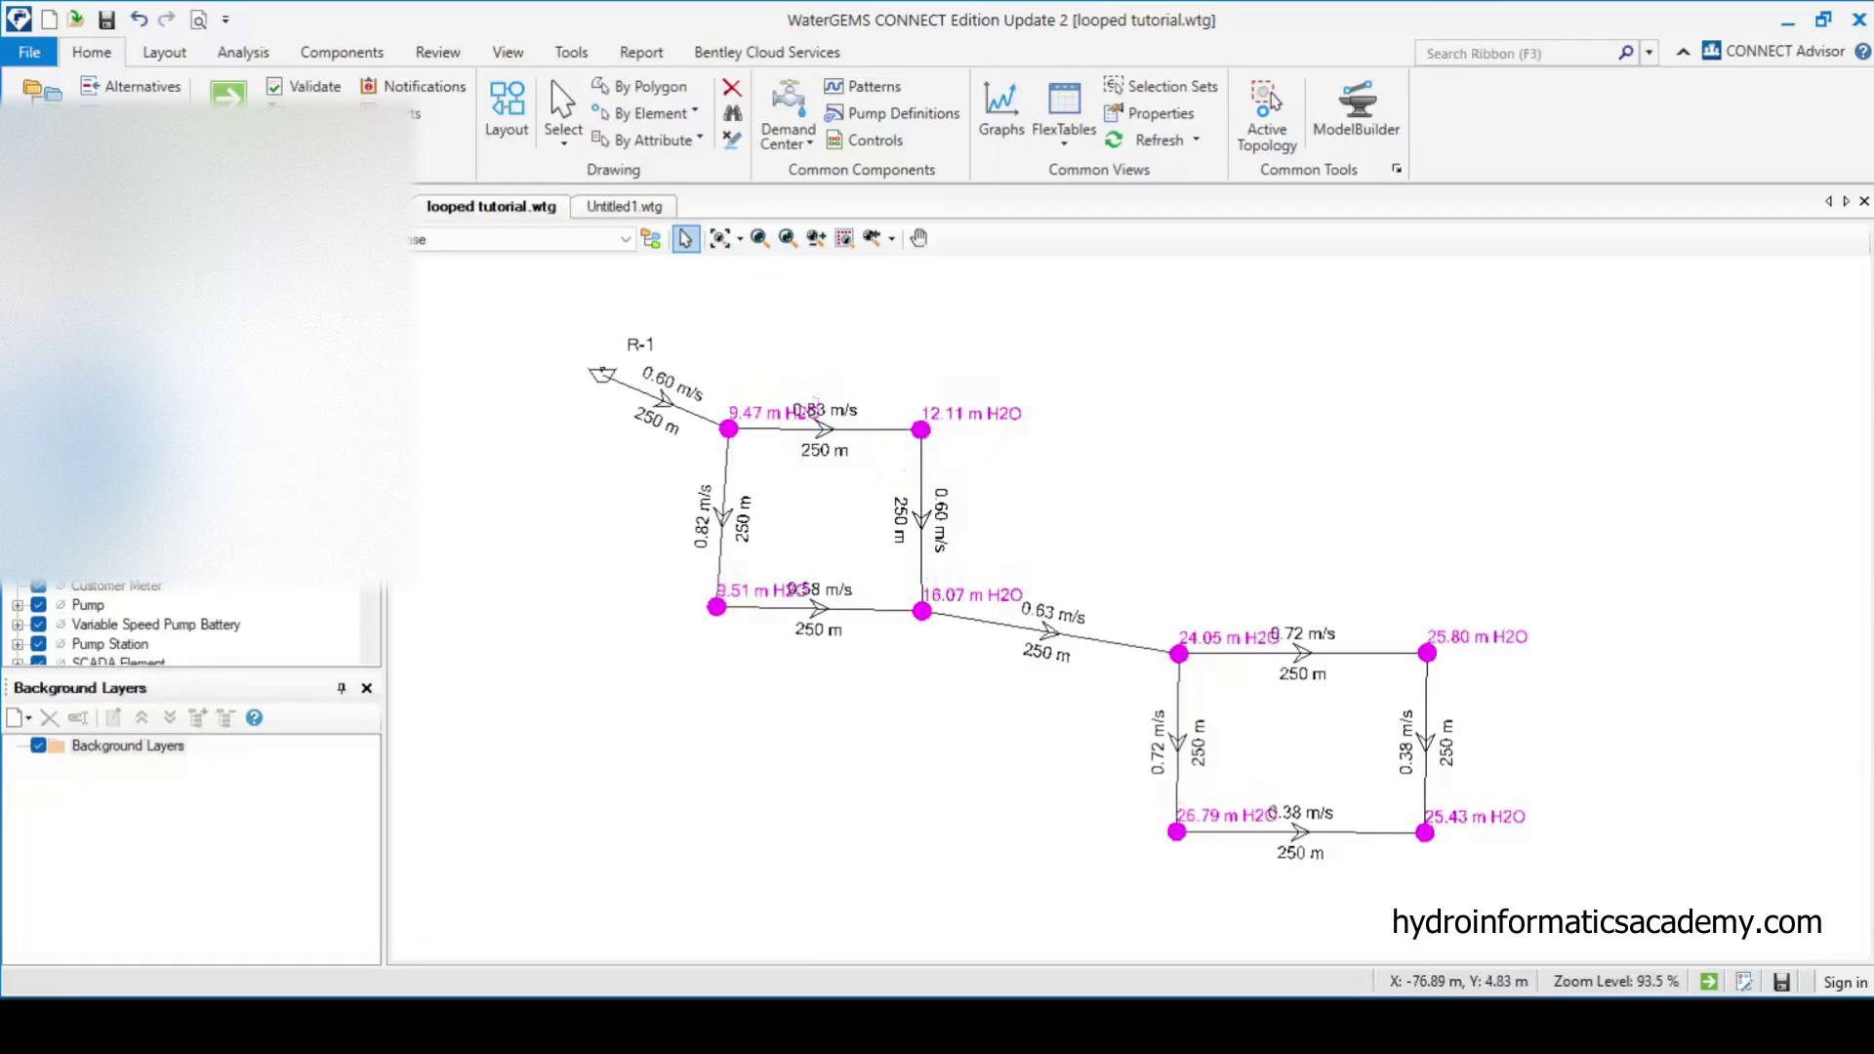
- Add a Physical > Elevation annotation to the junctions, apply it and confirm
{"action": "right_click", "coordinate": [104, 438]}
{"action": "mouse_move", "coordinate": [332, 447]}
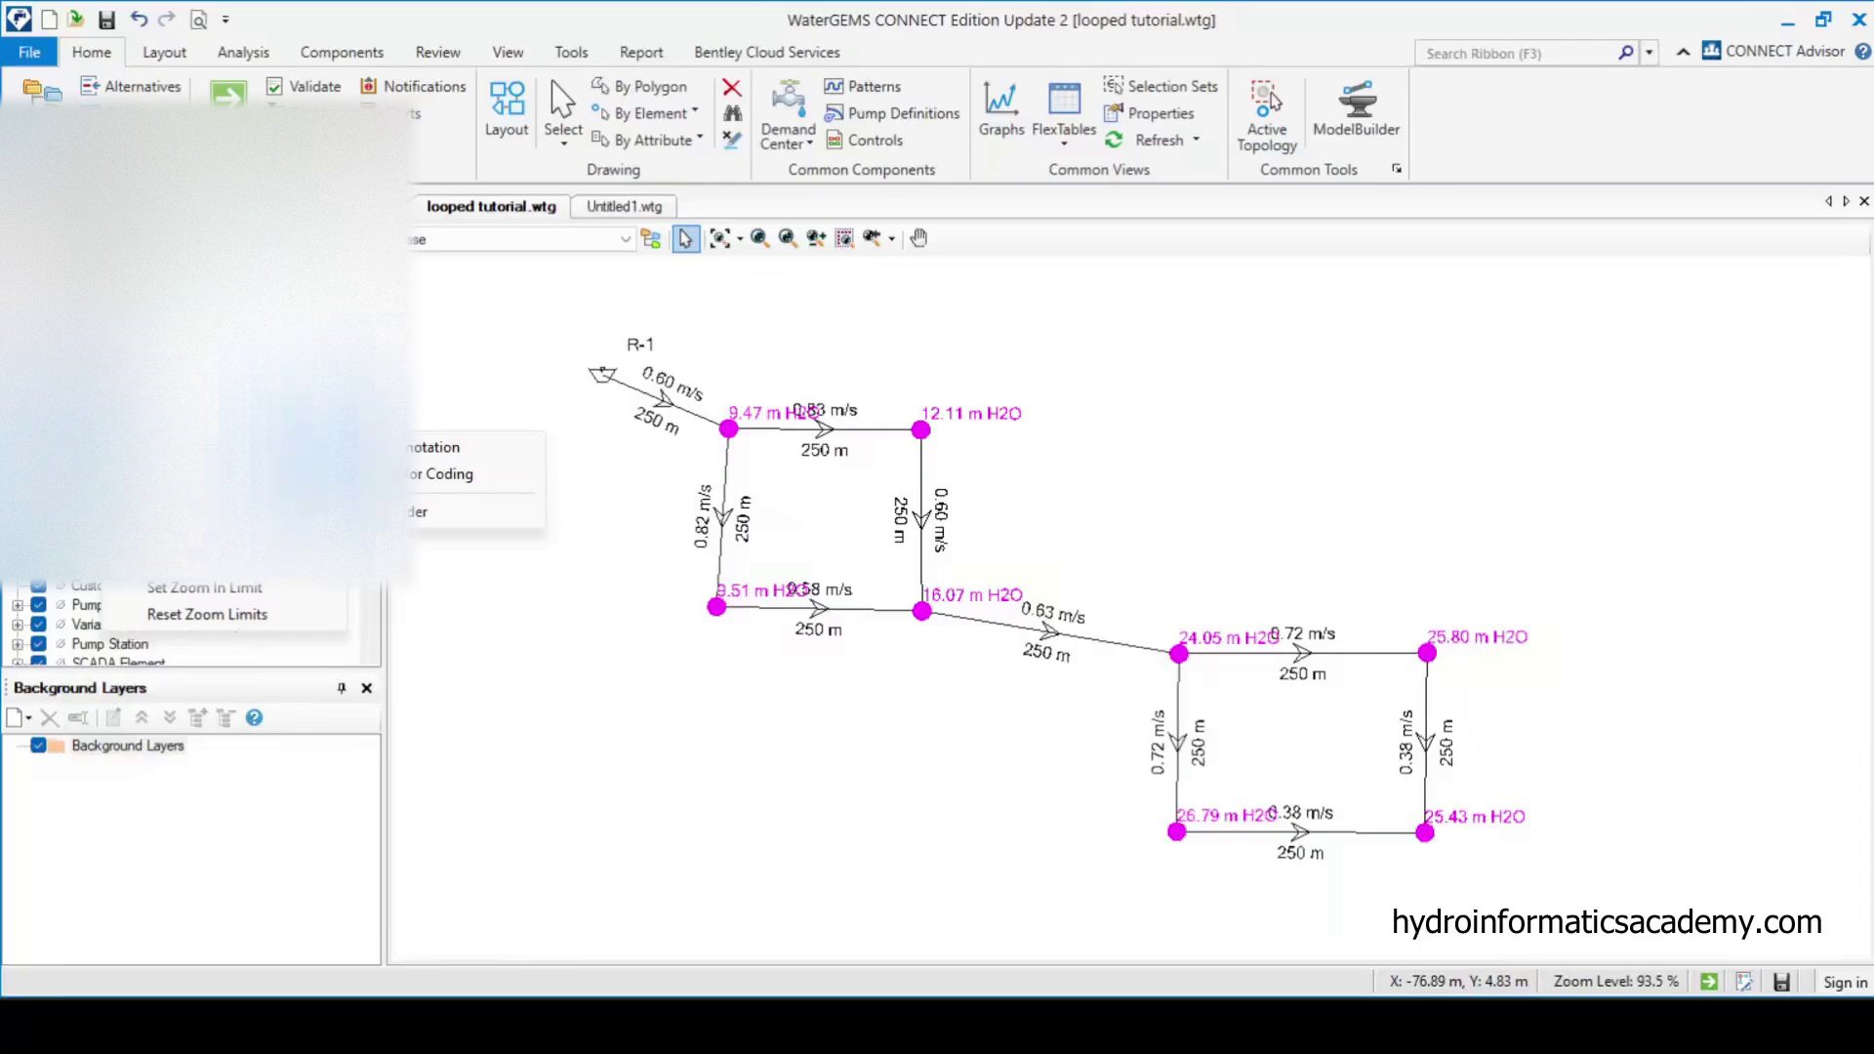
{"action": "left_click", "coordinate": [460, 447]}
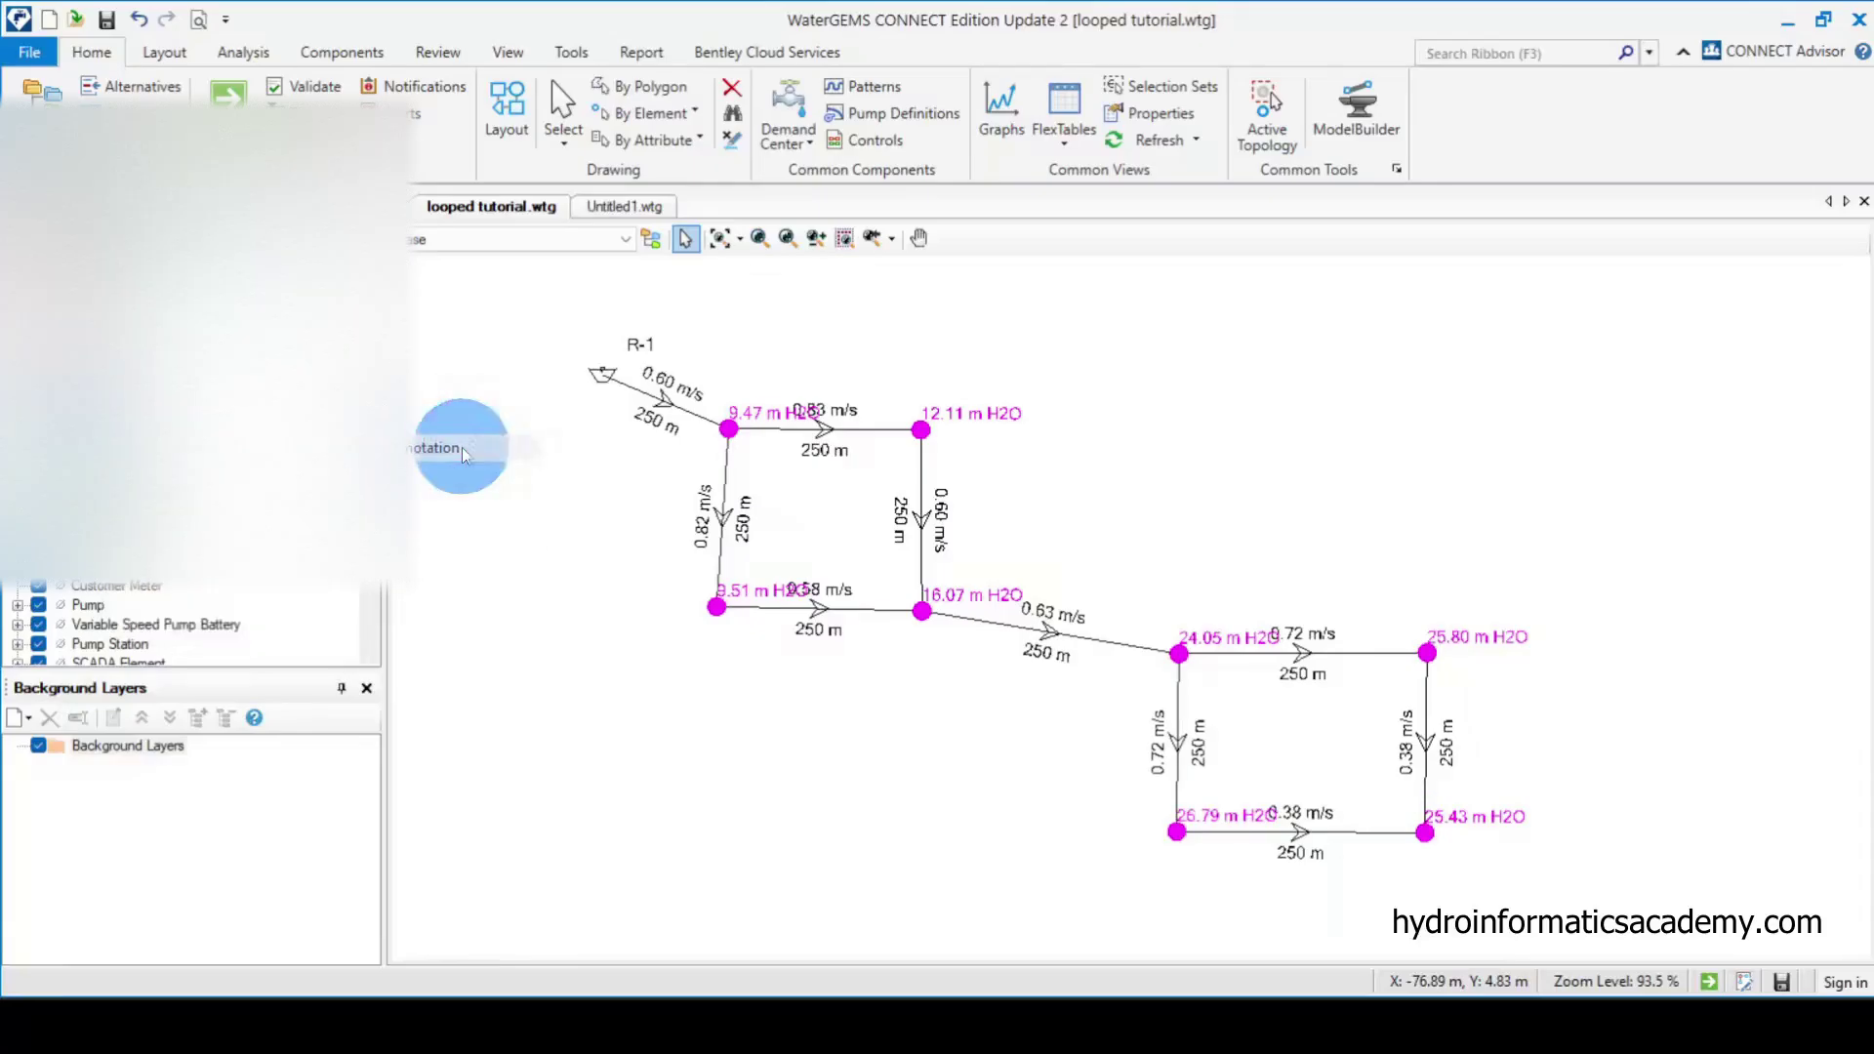
{"action": "left_click", "coordinate": [1146, 255]}
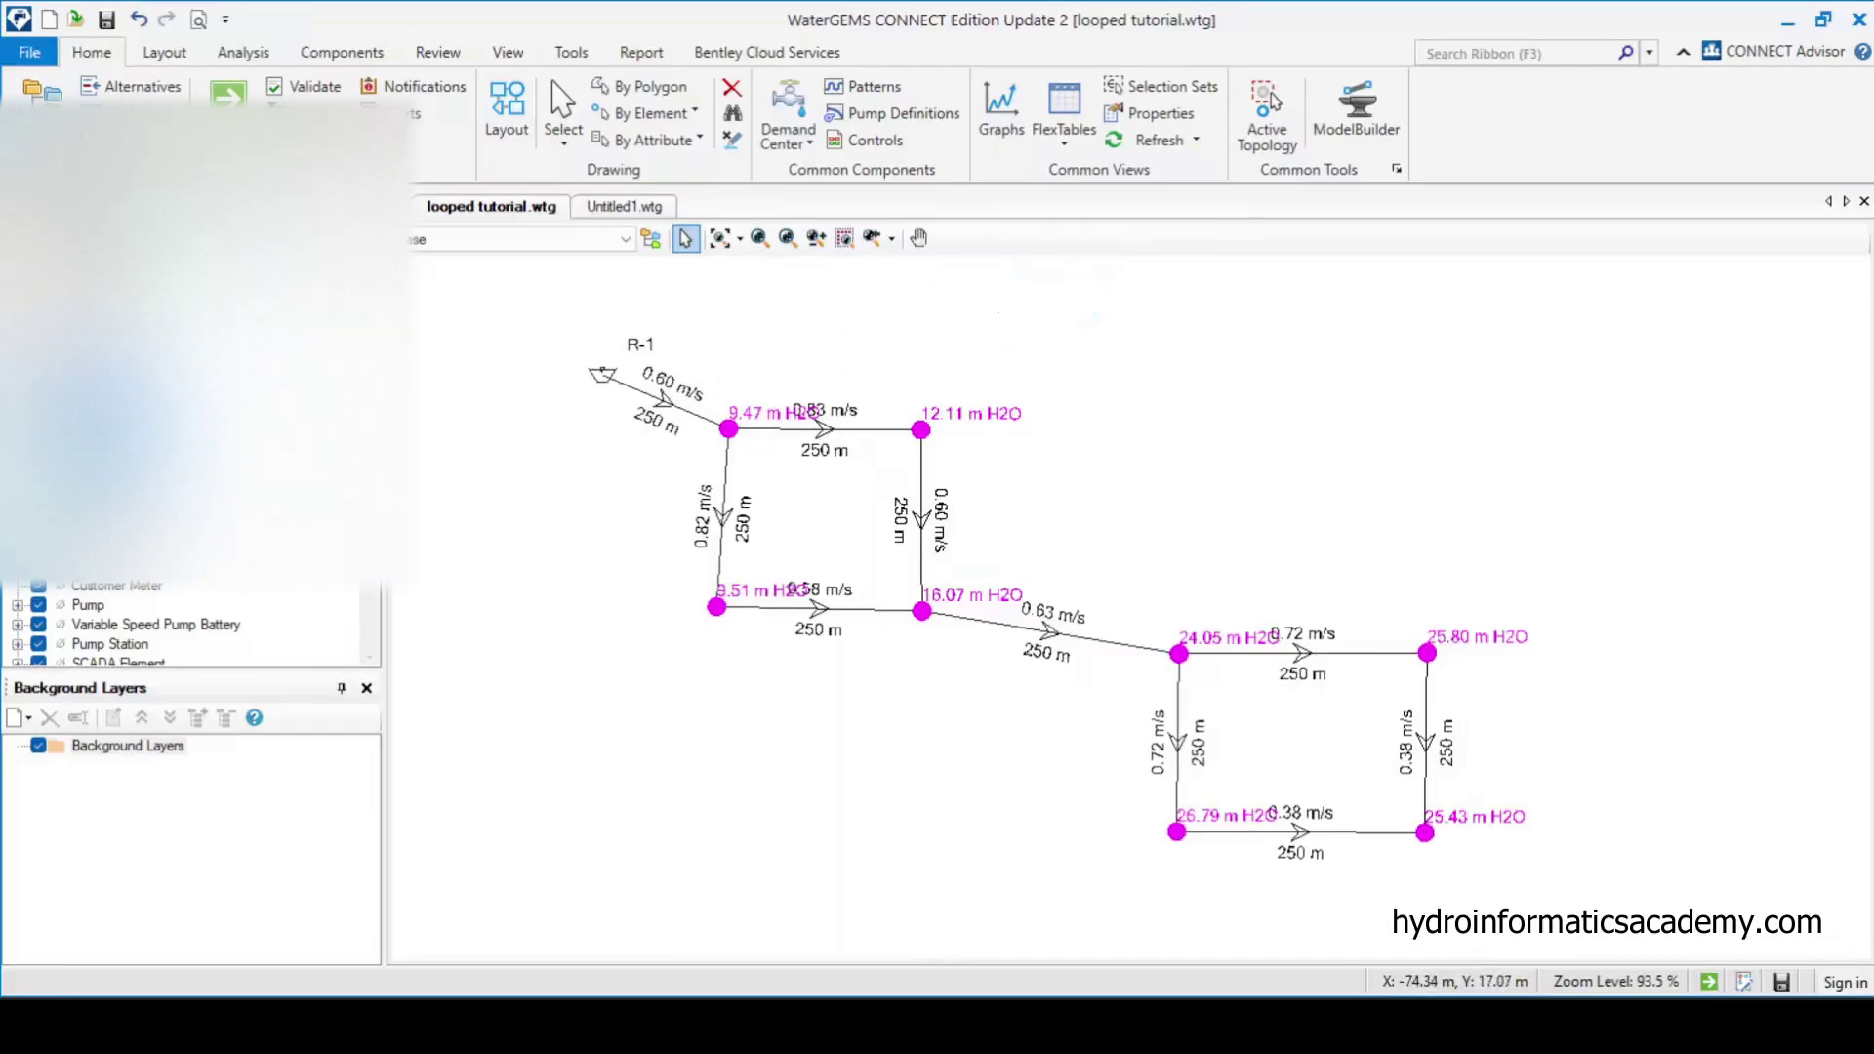
{"action": "left_click", "coordinate": [457, 443]}
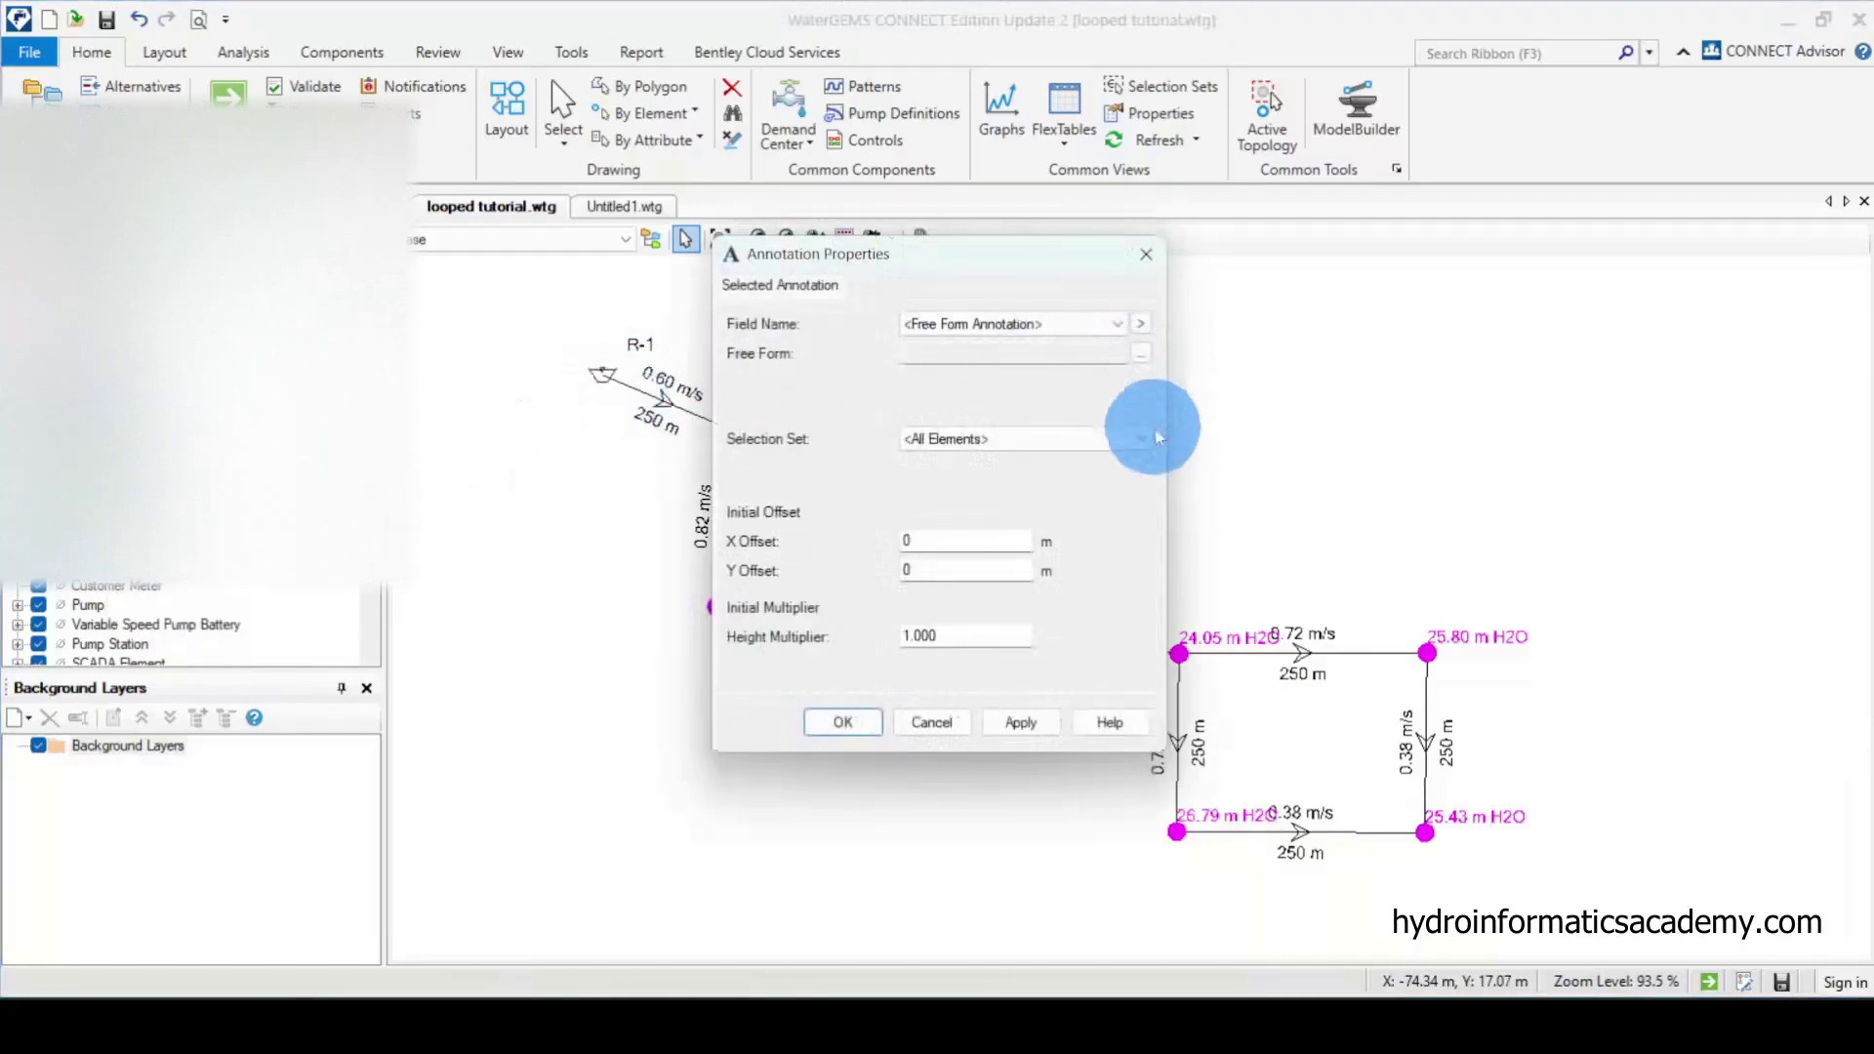
{"action": "left_click", "coordinate": [1140, 323]}
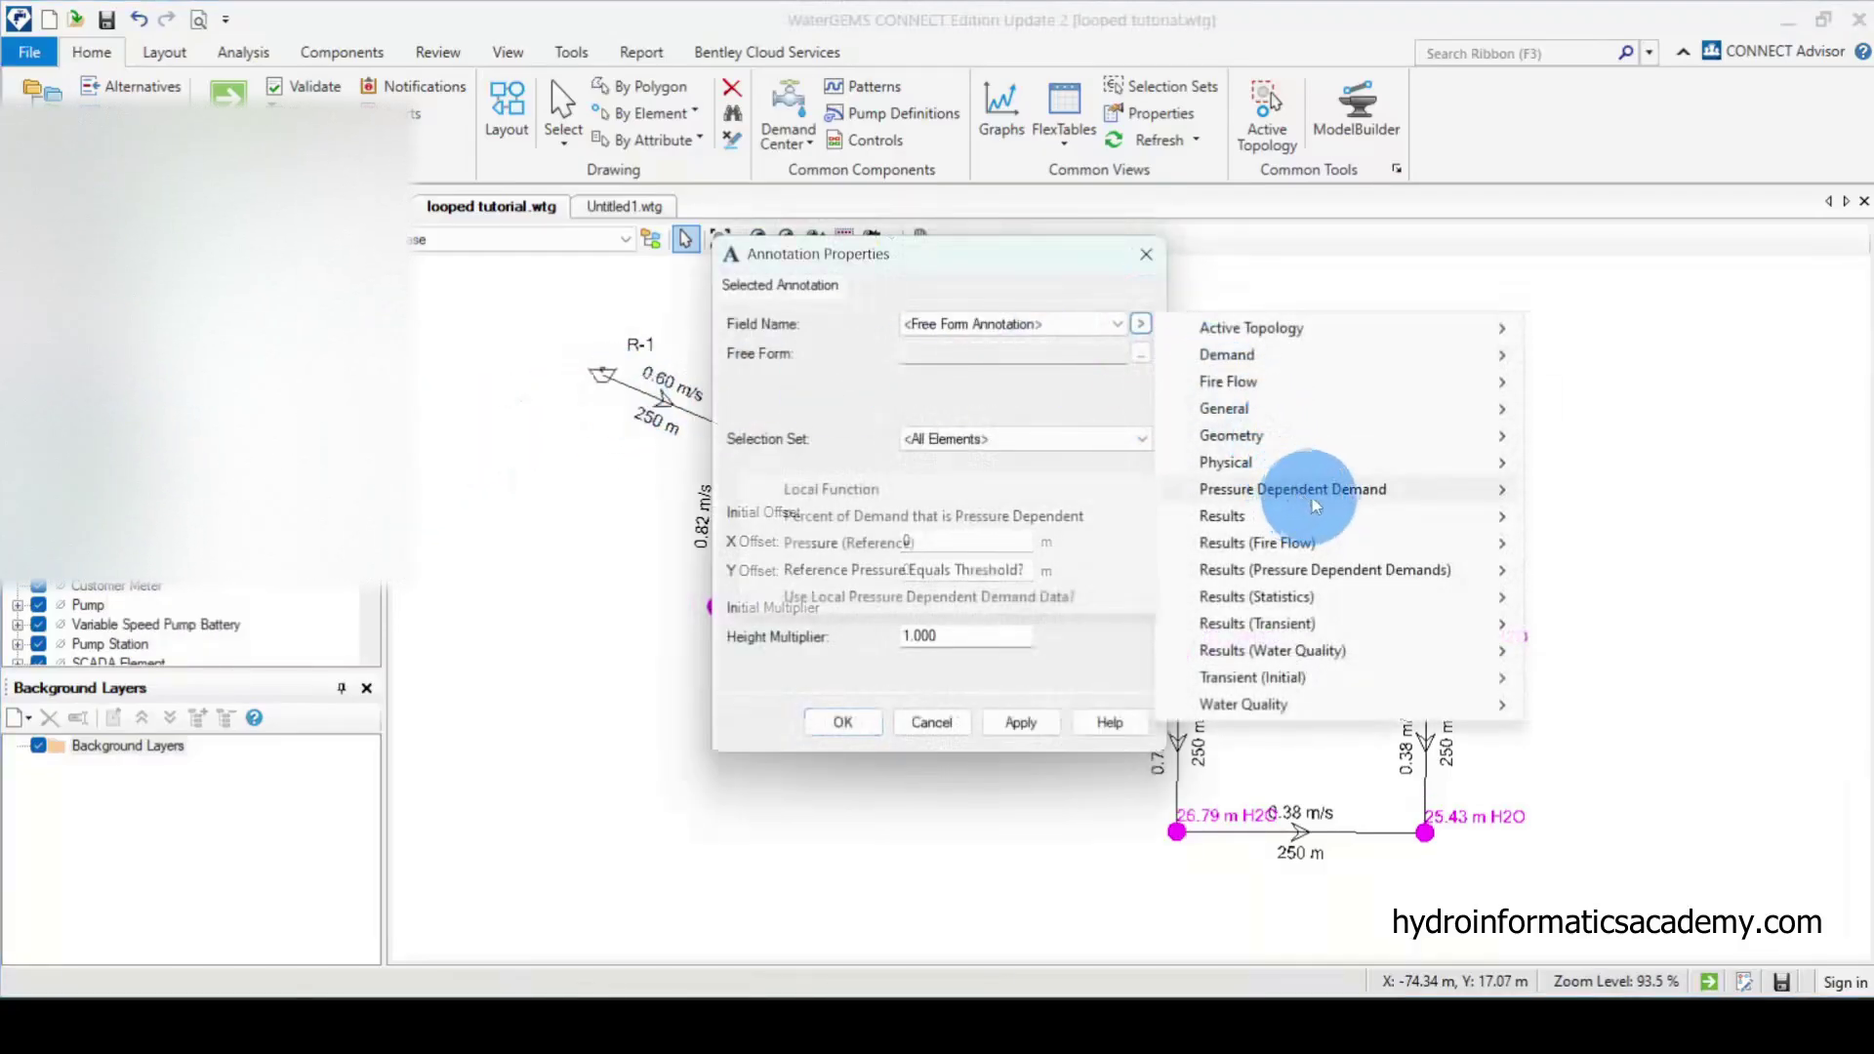
{"action": "mouse_move", "coordinate": [1360, 471]}
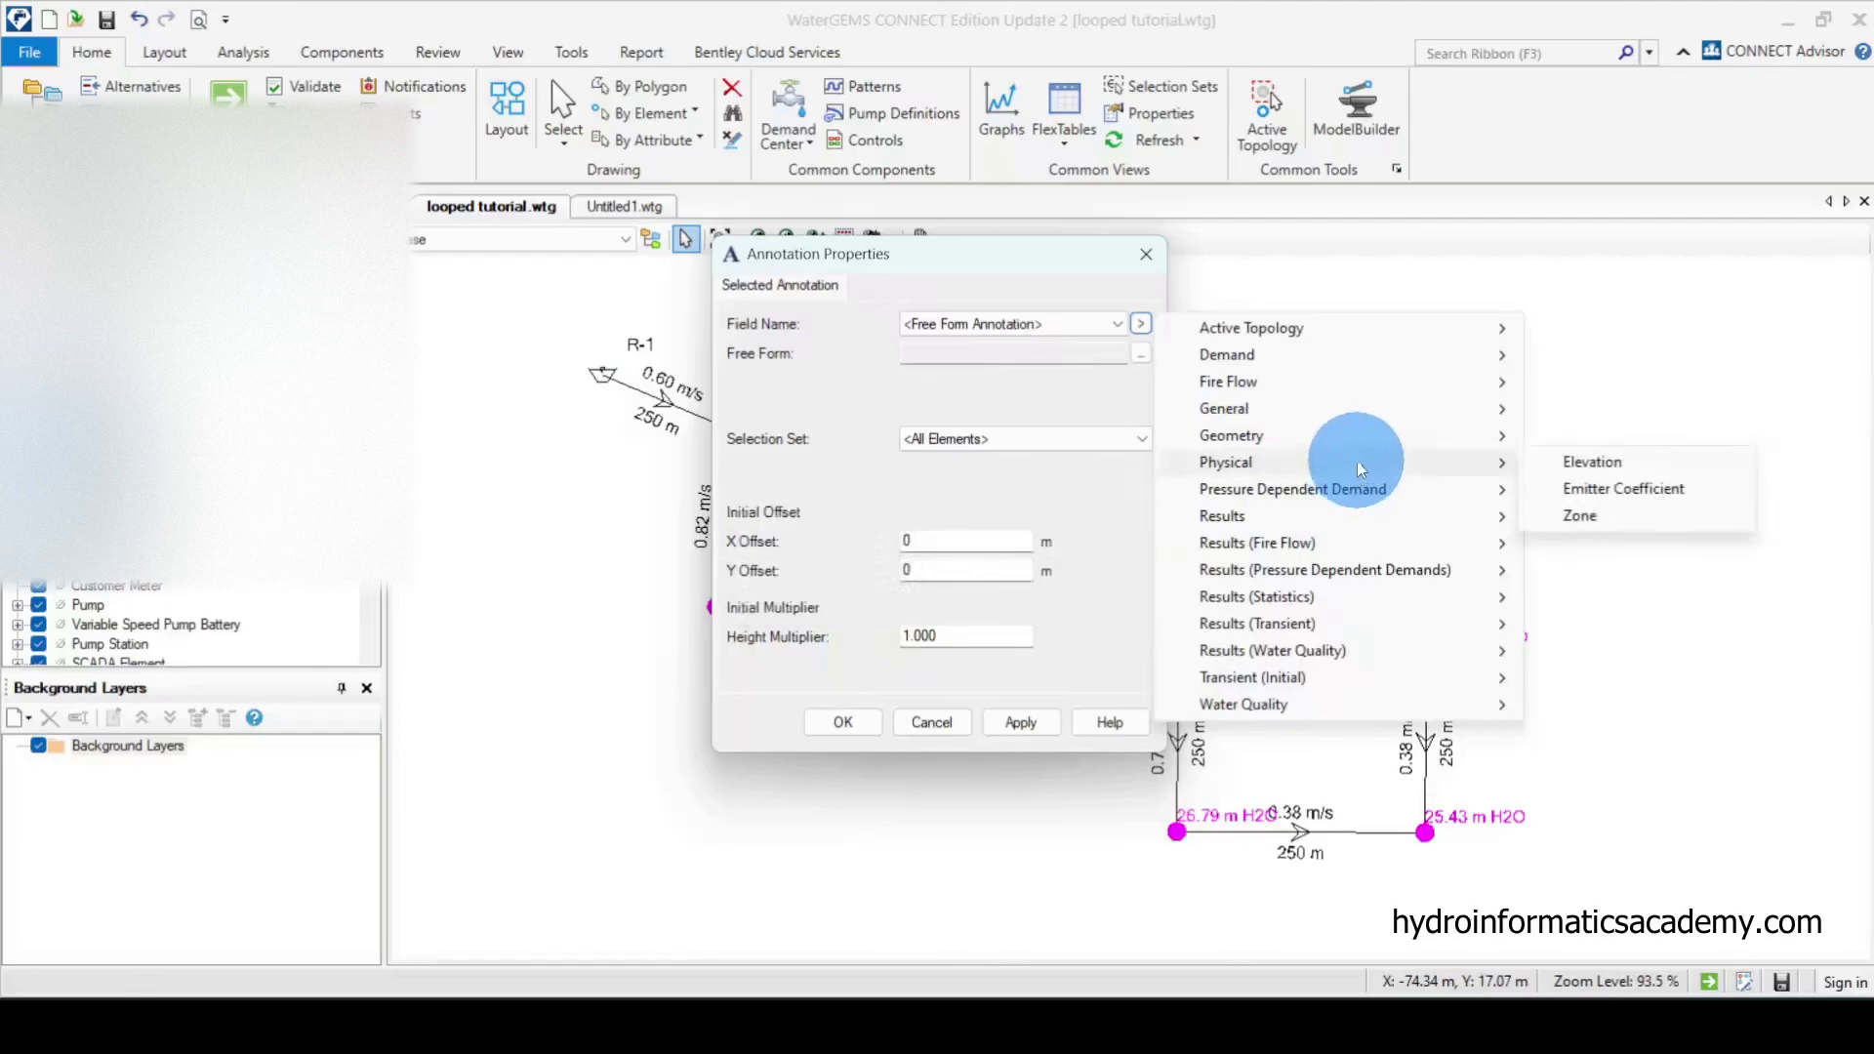
{"action": "left_click", "coordinate": [1589, 468]}
{"action": "left_click_drag", "start_coordinate": [1004, 251], "coordinate": [334, 286]}
{"action": "left_click", "coordinate": [351, 758]}
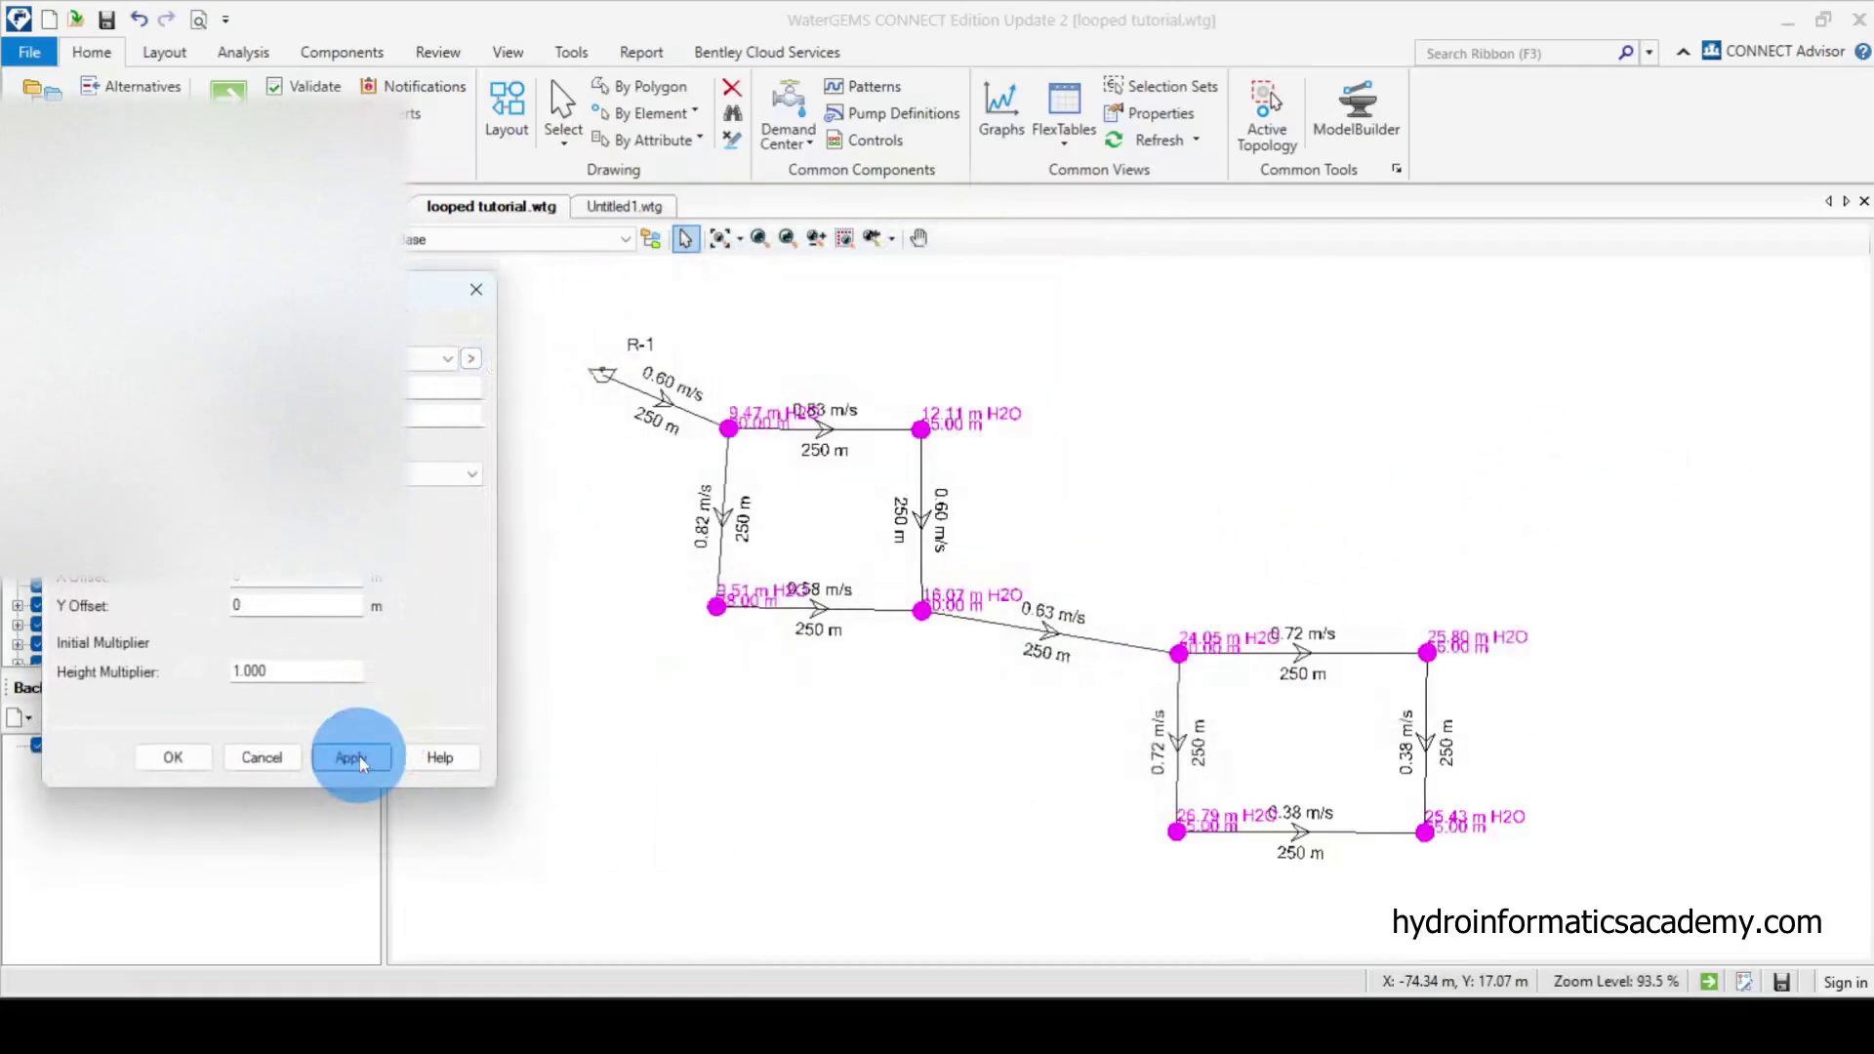
{"action": "left_click", "coordinate": [173, 758]}
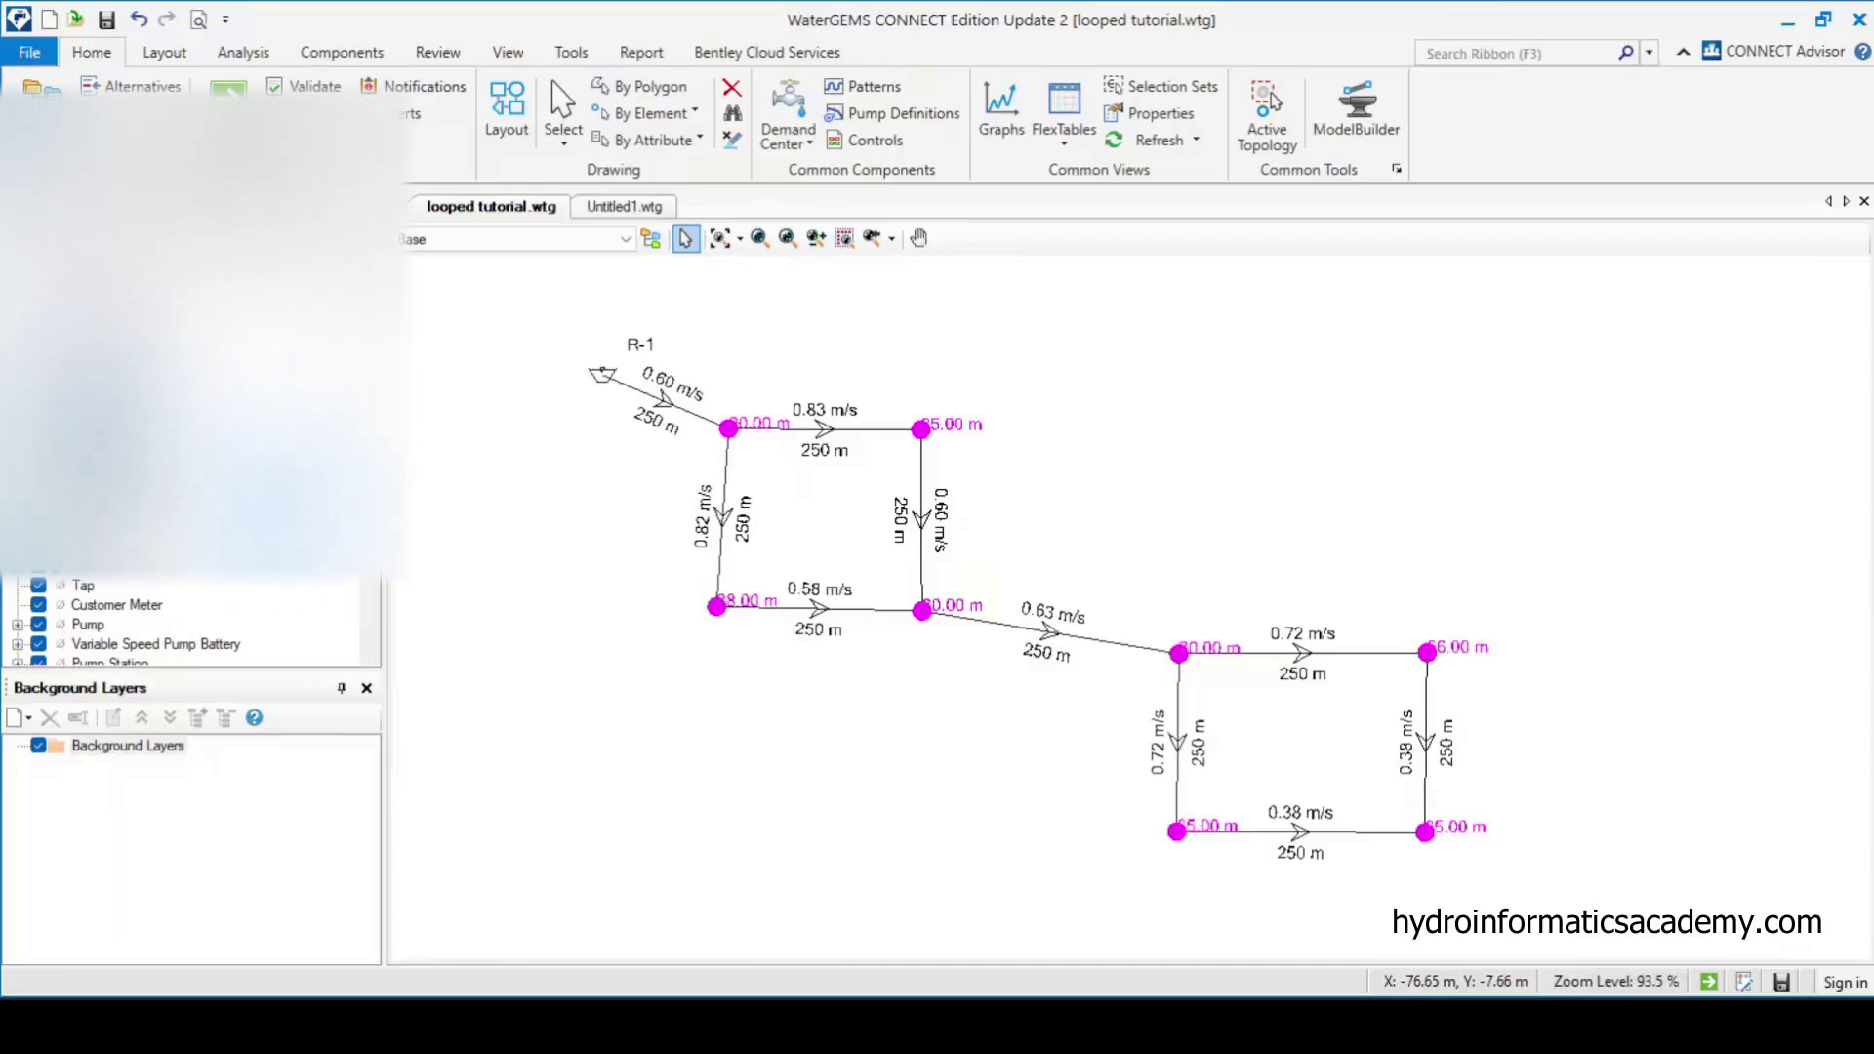
- Set the elevation annotation's Y offset to 2 m, after trying 1 m
{"action": "right_click", "coordinate": [141, 532]}
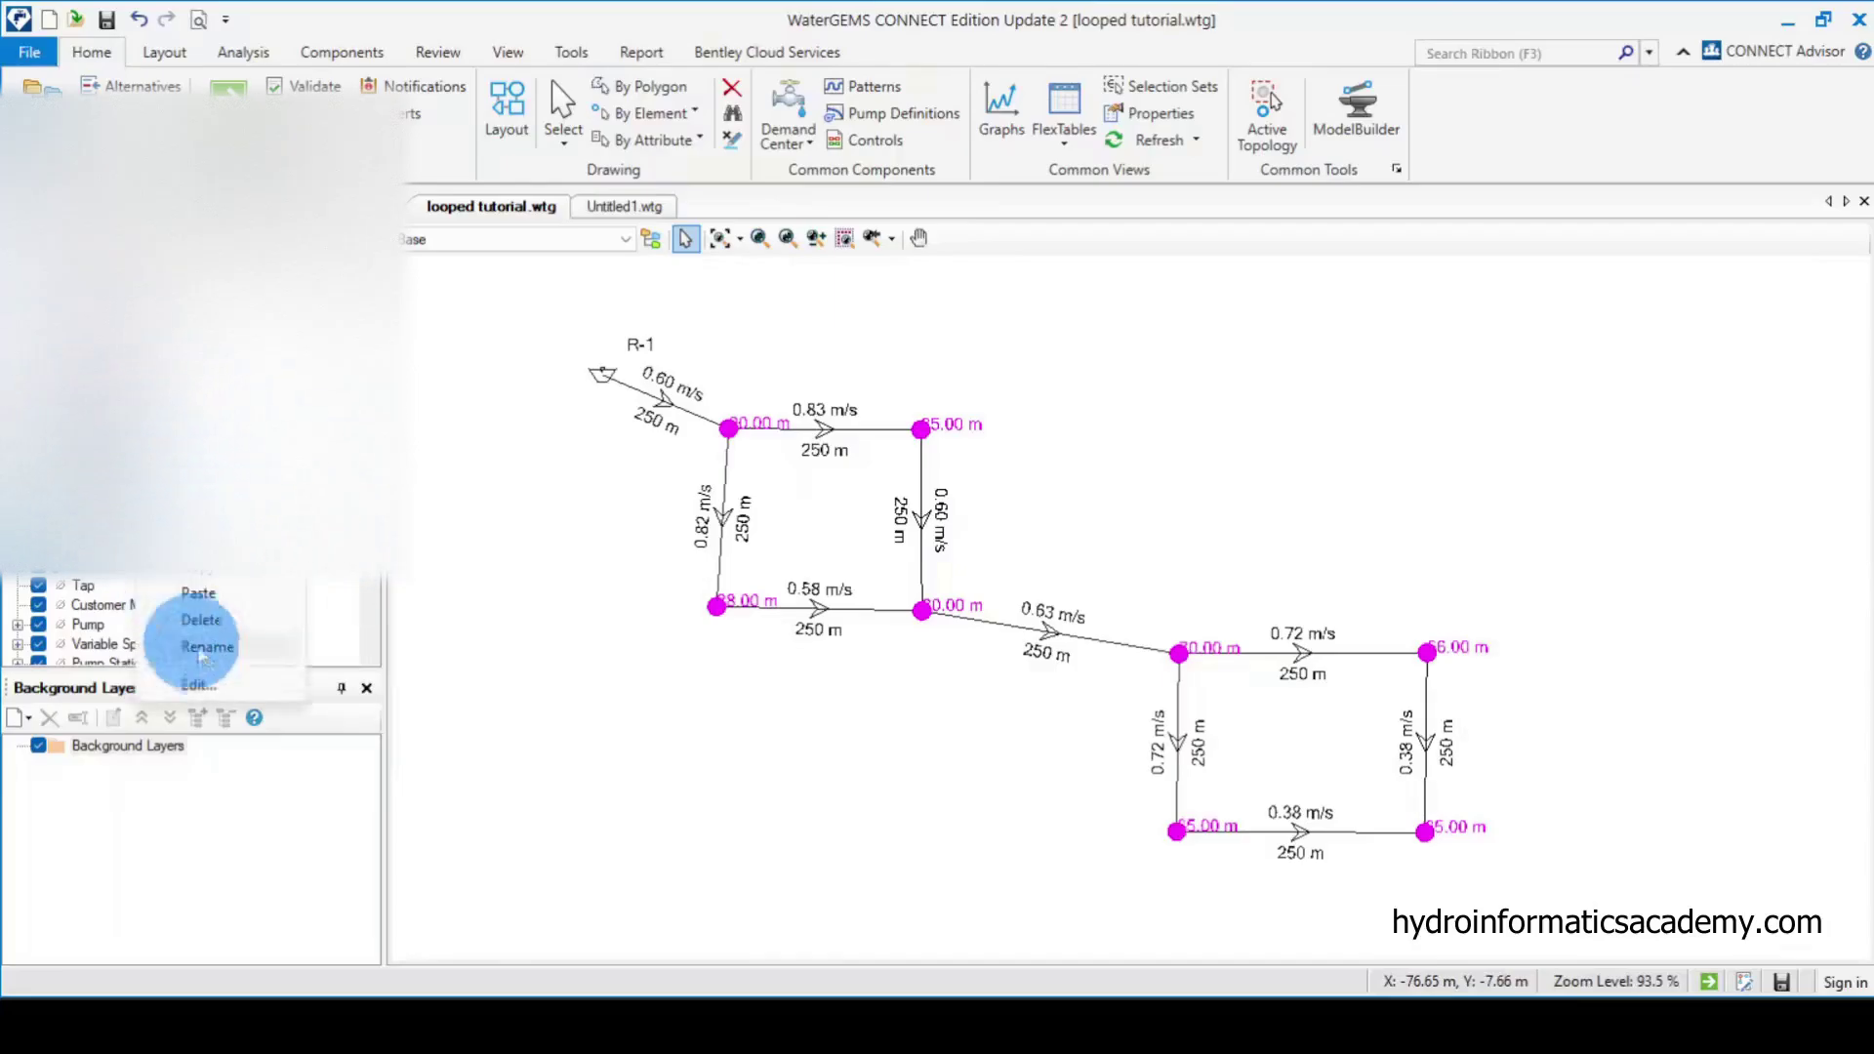
{"action": "left_click", "coordinate": [212, 688]}
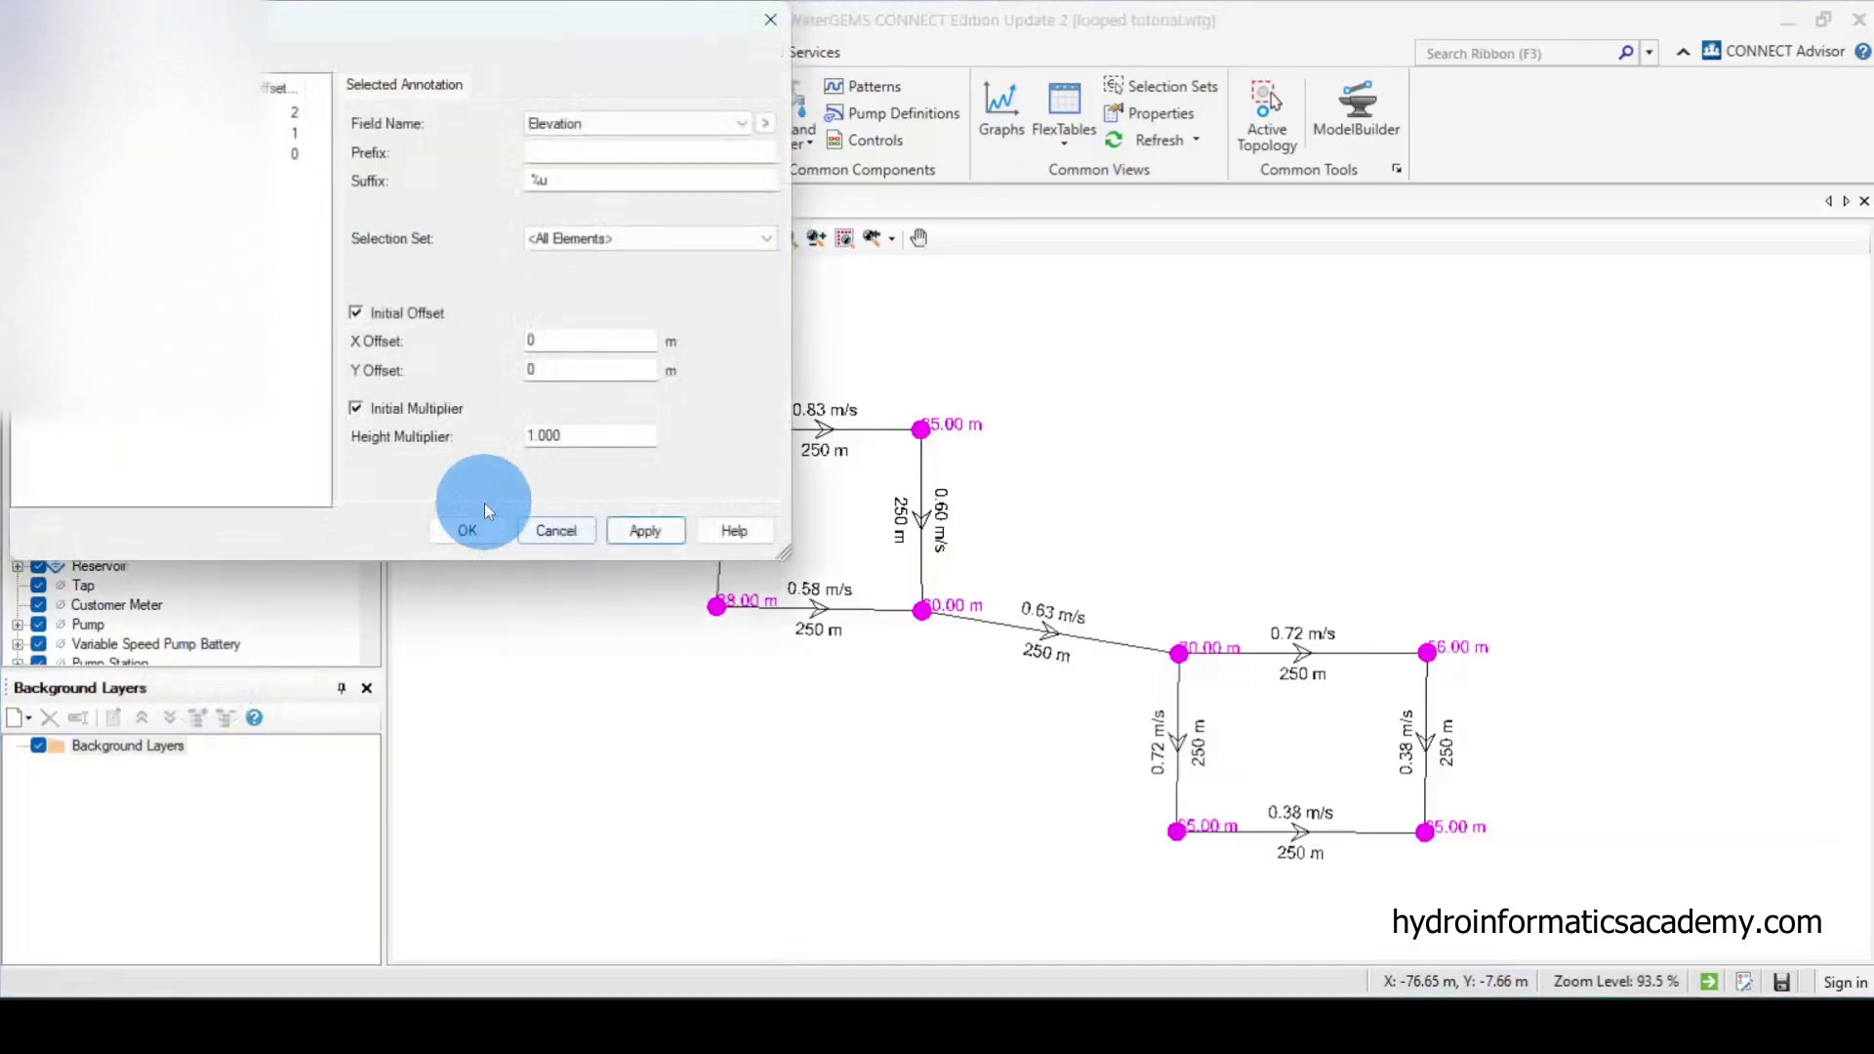
{"action": "double_click", "coordinate": [625, 373]}
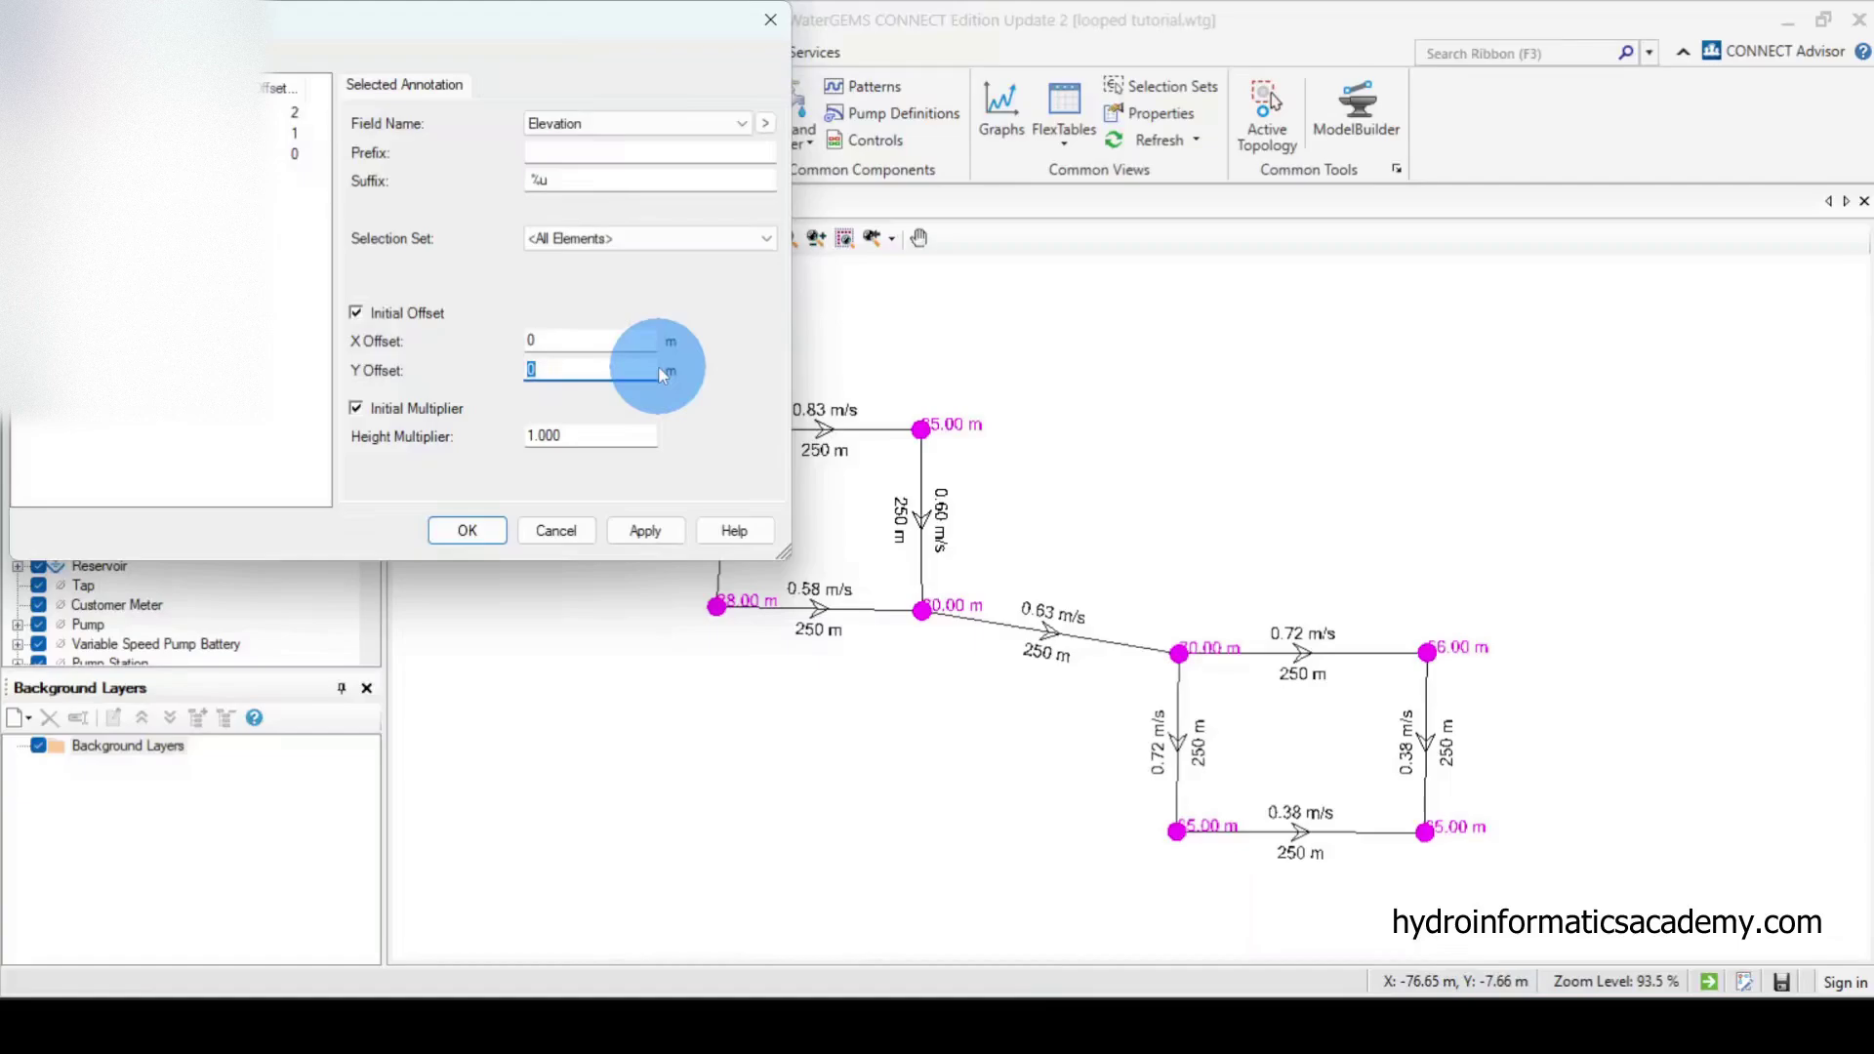
{"action": "type", "text": "1"}
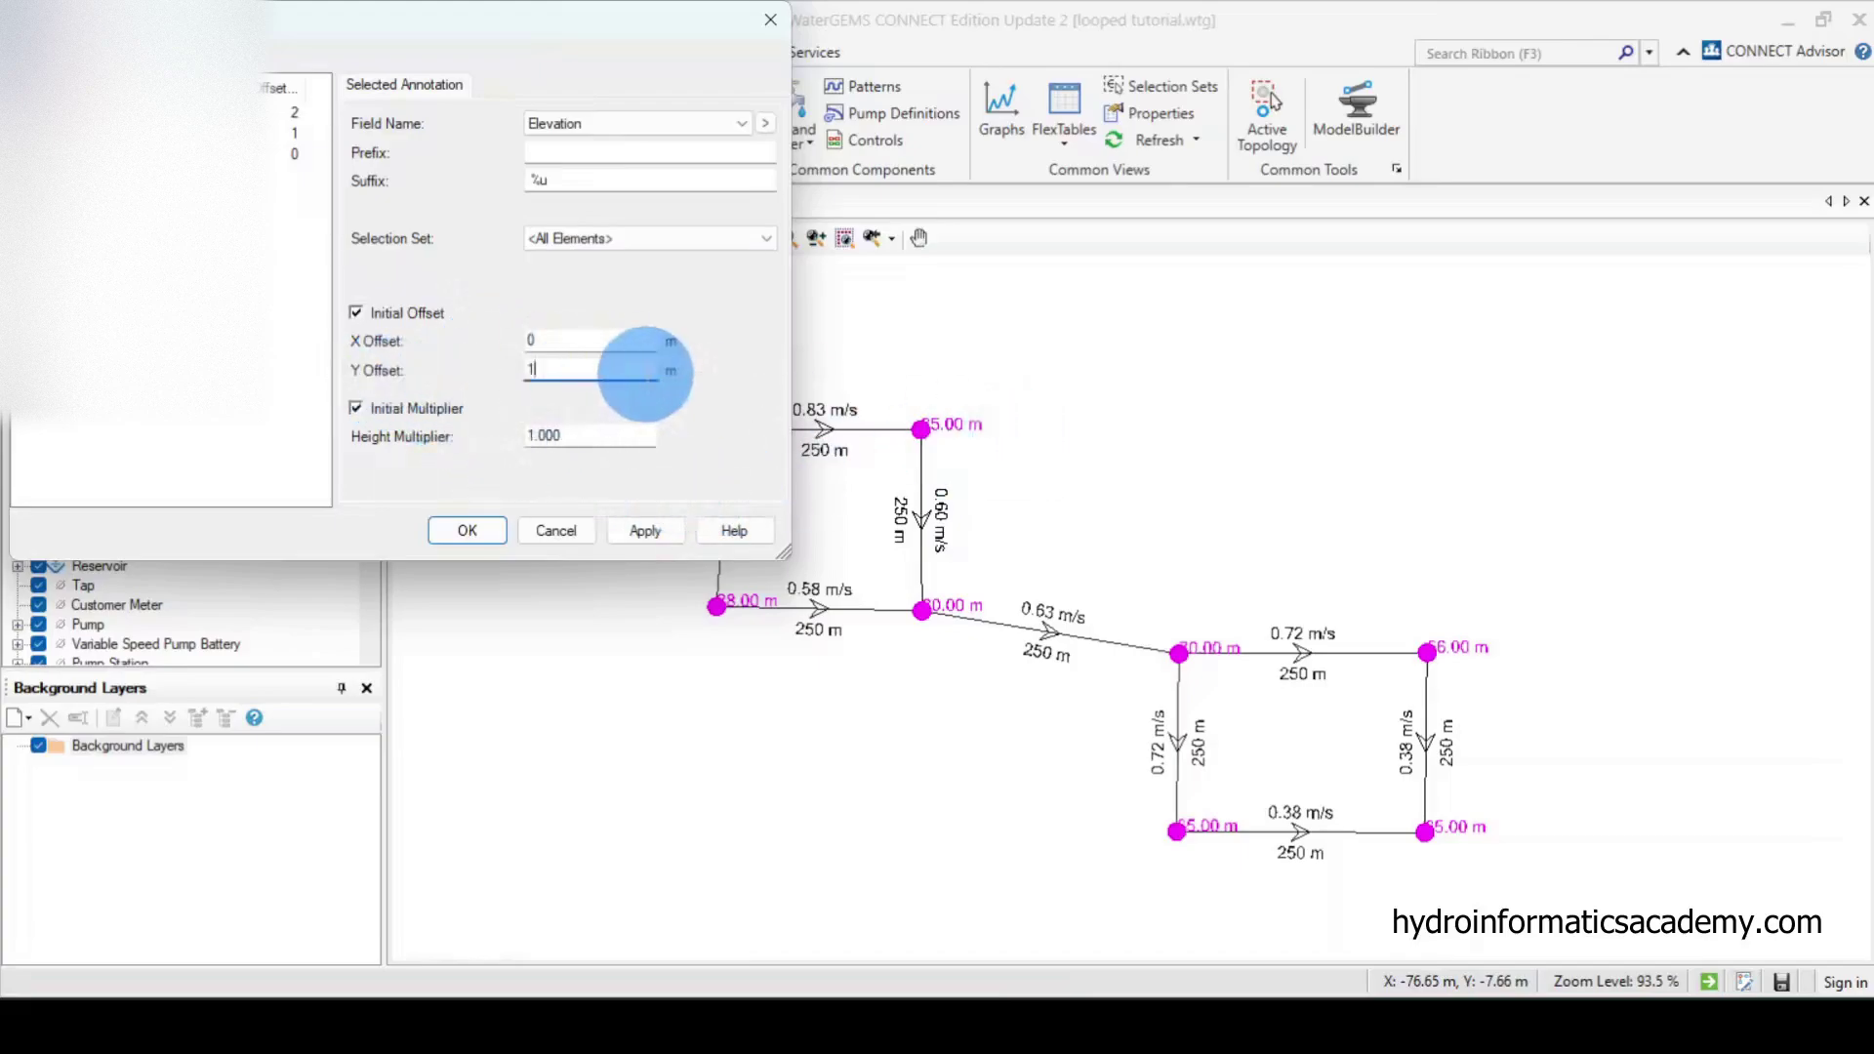
{"action": "left_click", "coordinate": [649, 532]}
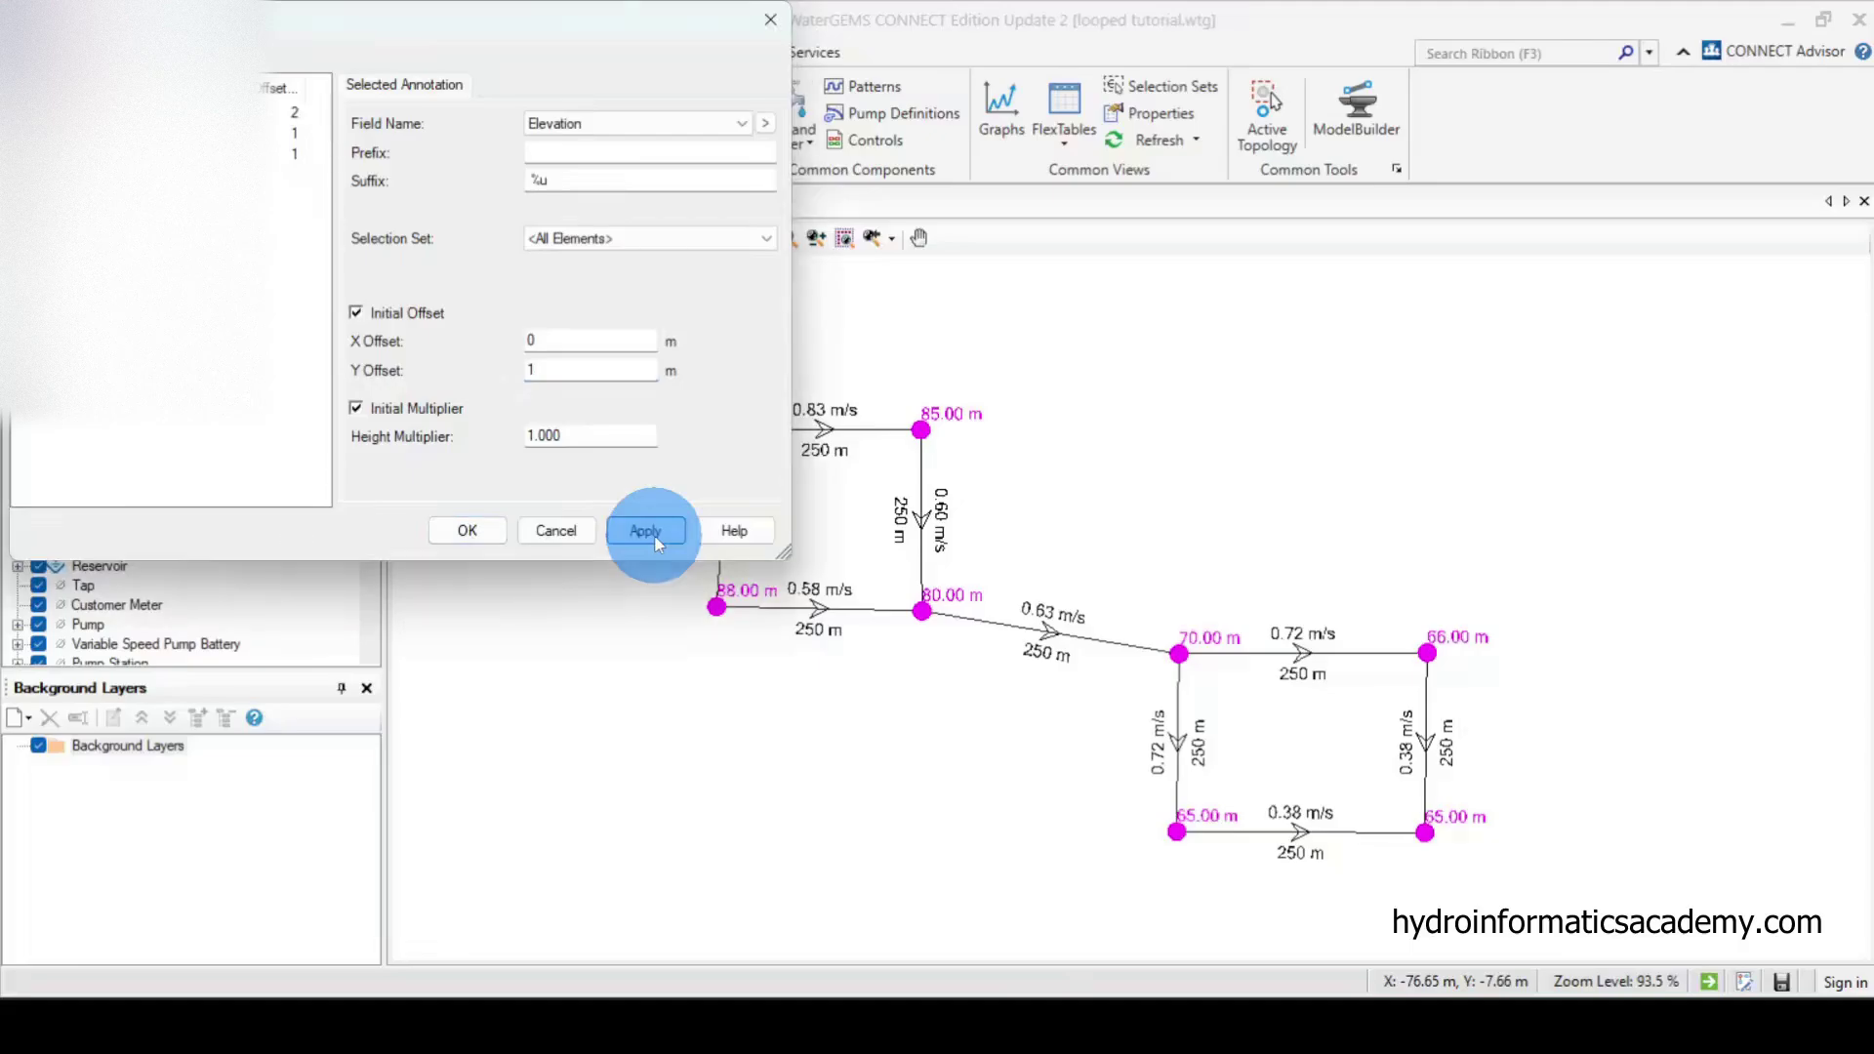
{"action": "mouse_move", "coordinate": [690, 34]}
{"action": "left_mouse_down"}
{"action": "mouse_move", "coordinate": [355, 251]}
{"action": "mouse_move", "coordinate": [371, 267]}
{"action": "left_mouse_up"}
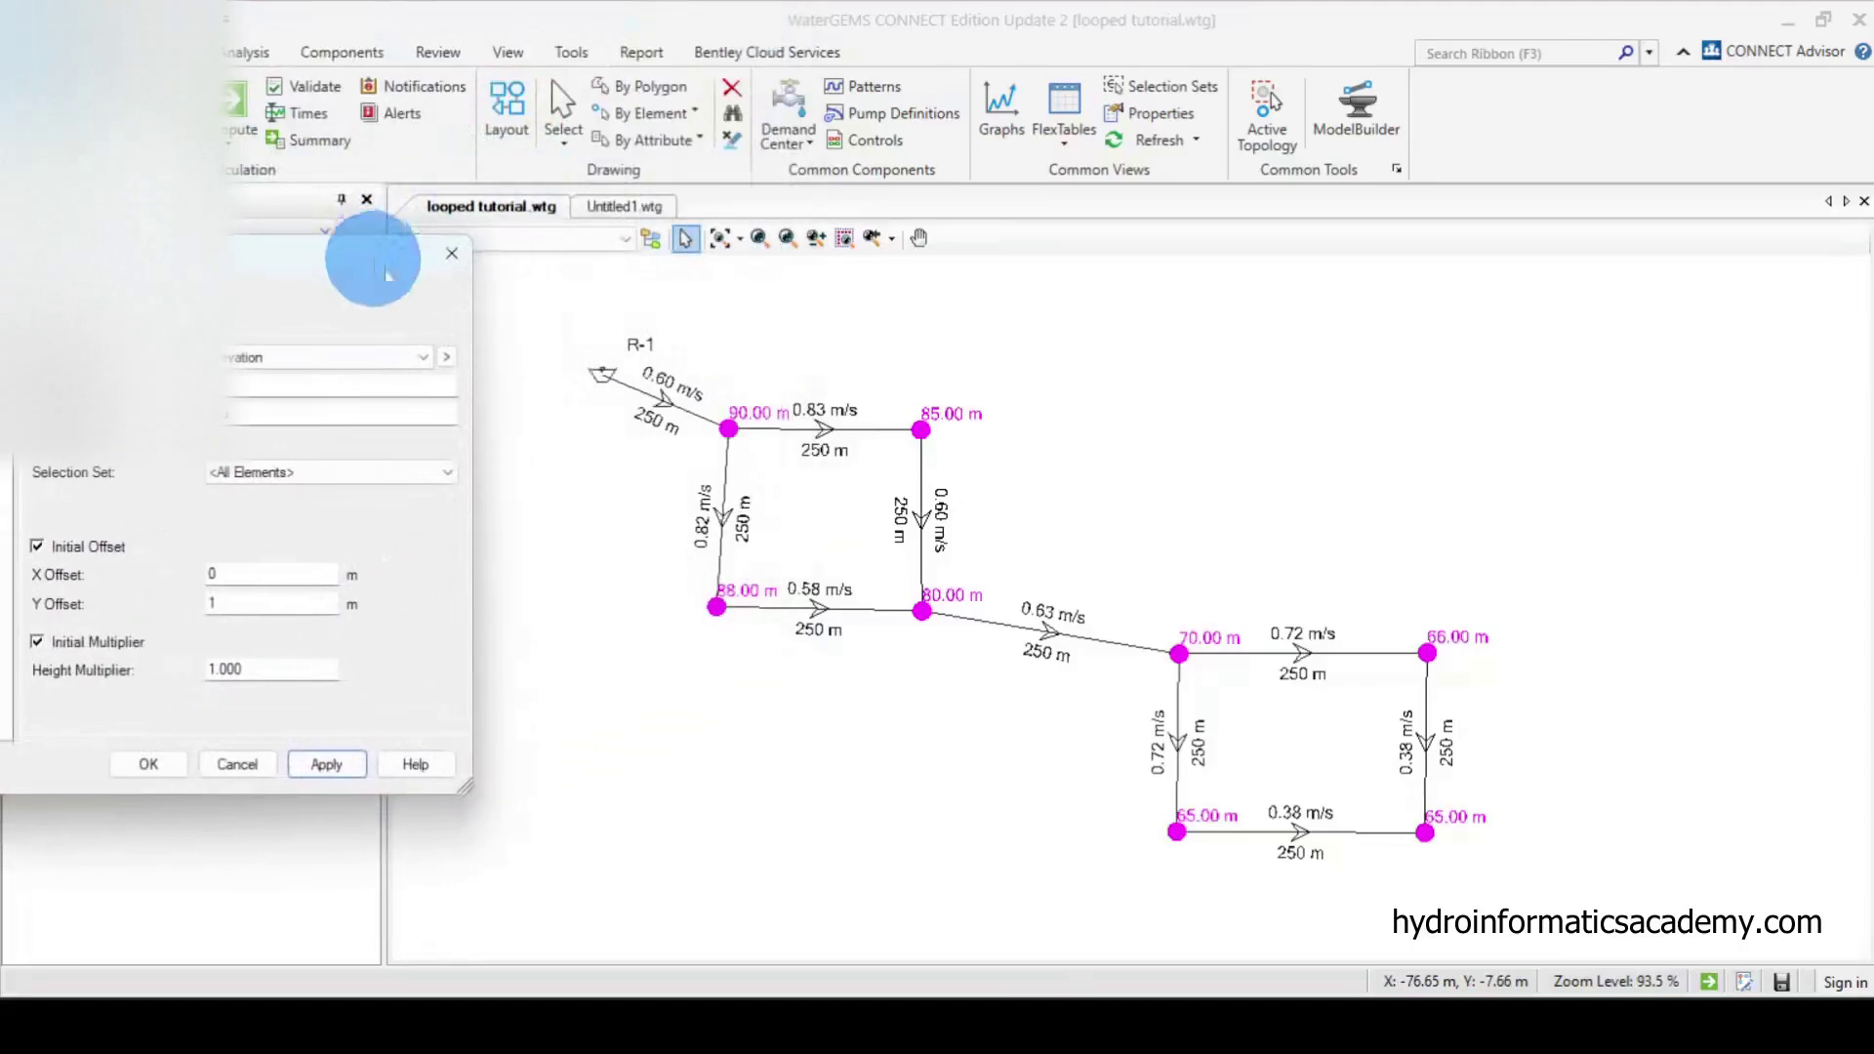
{"action": "double_click", "coordinate": [254, 605]}
{"action": "type", "text": "2"}
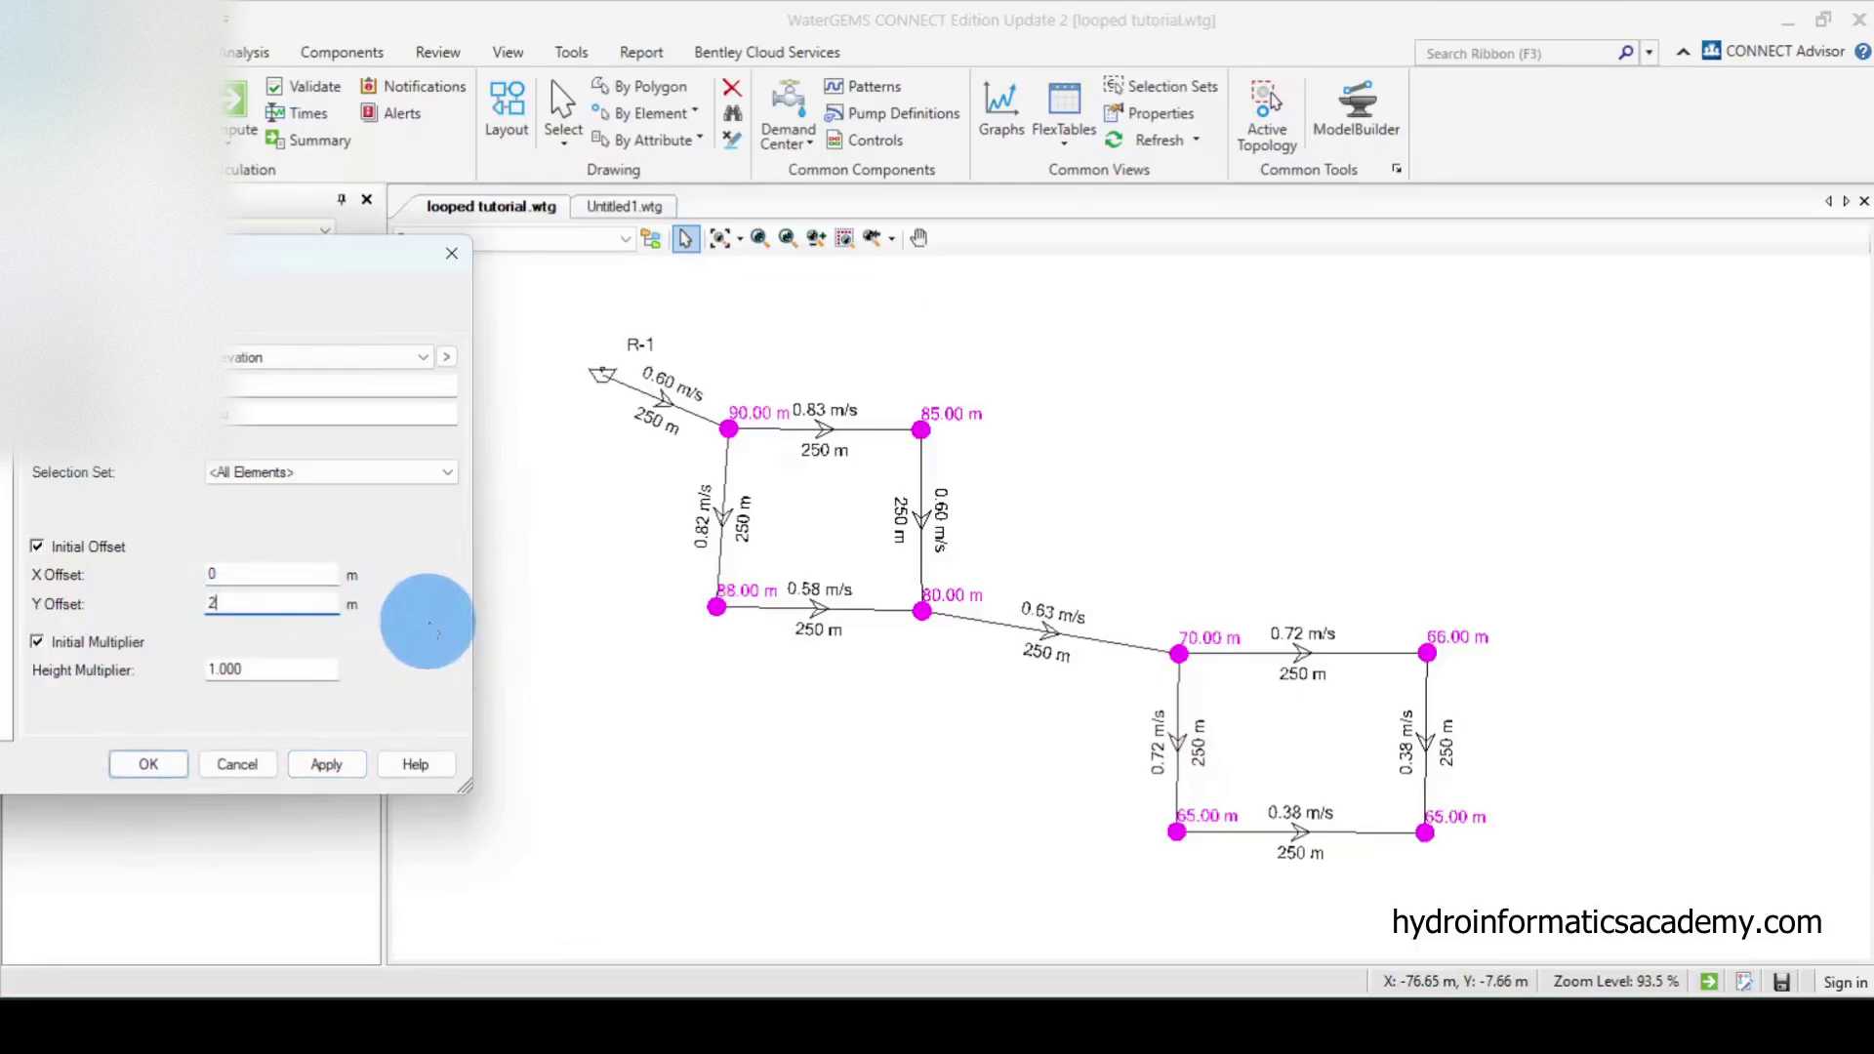
{"action": "left_click", "coordinate": [330, 766]}
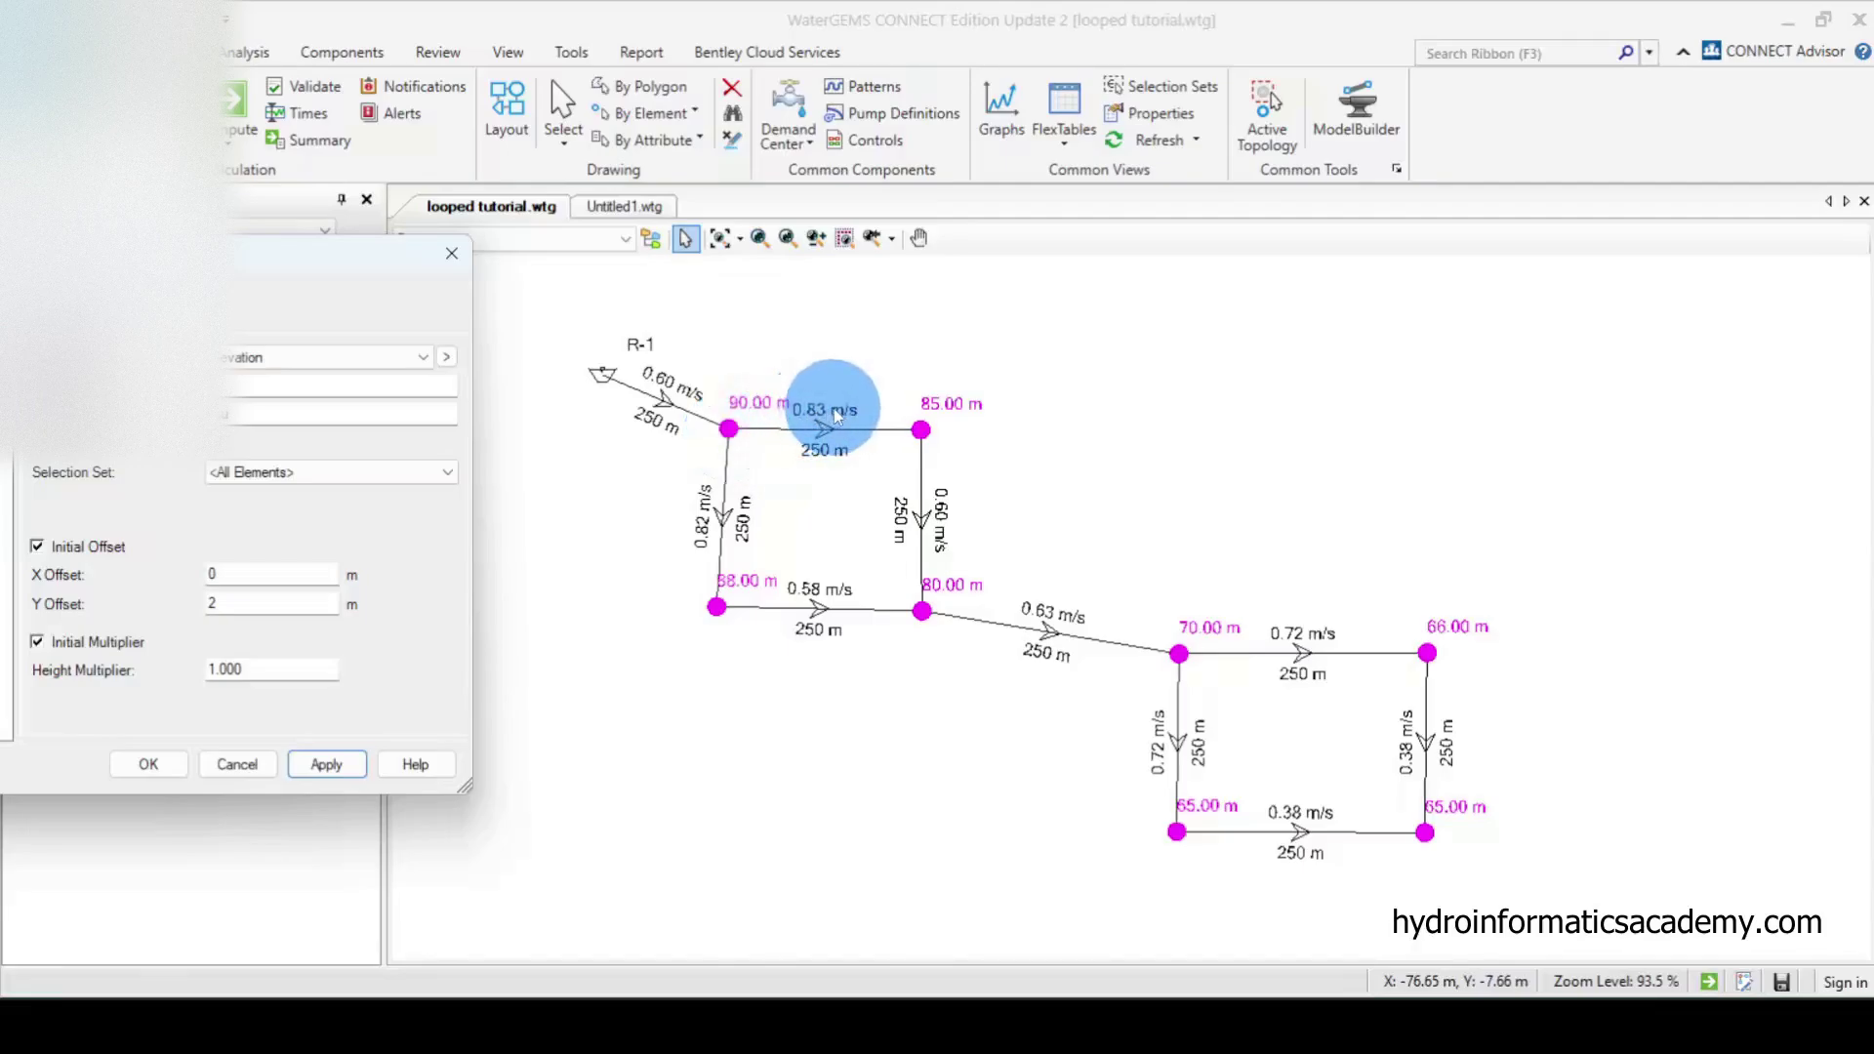
- Set the elevation labels' X offset to -2, after trying -1, and confirm with OK
{"action": "double_click", "coordinate": [220, 603]}
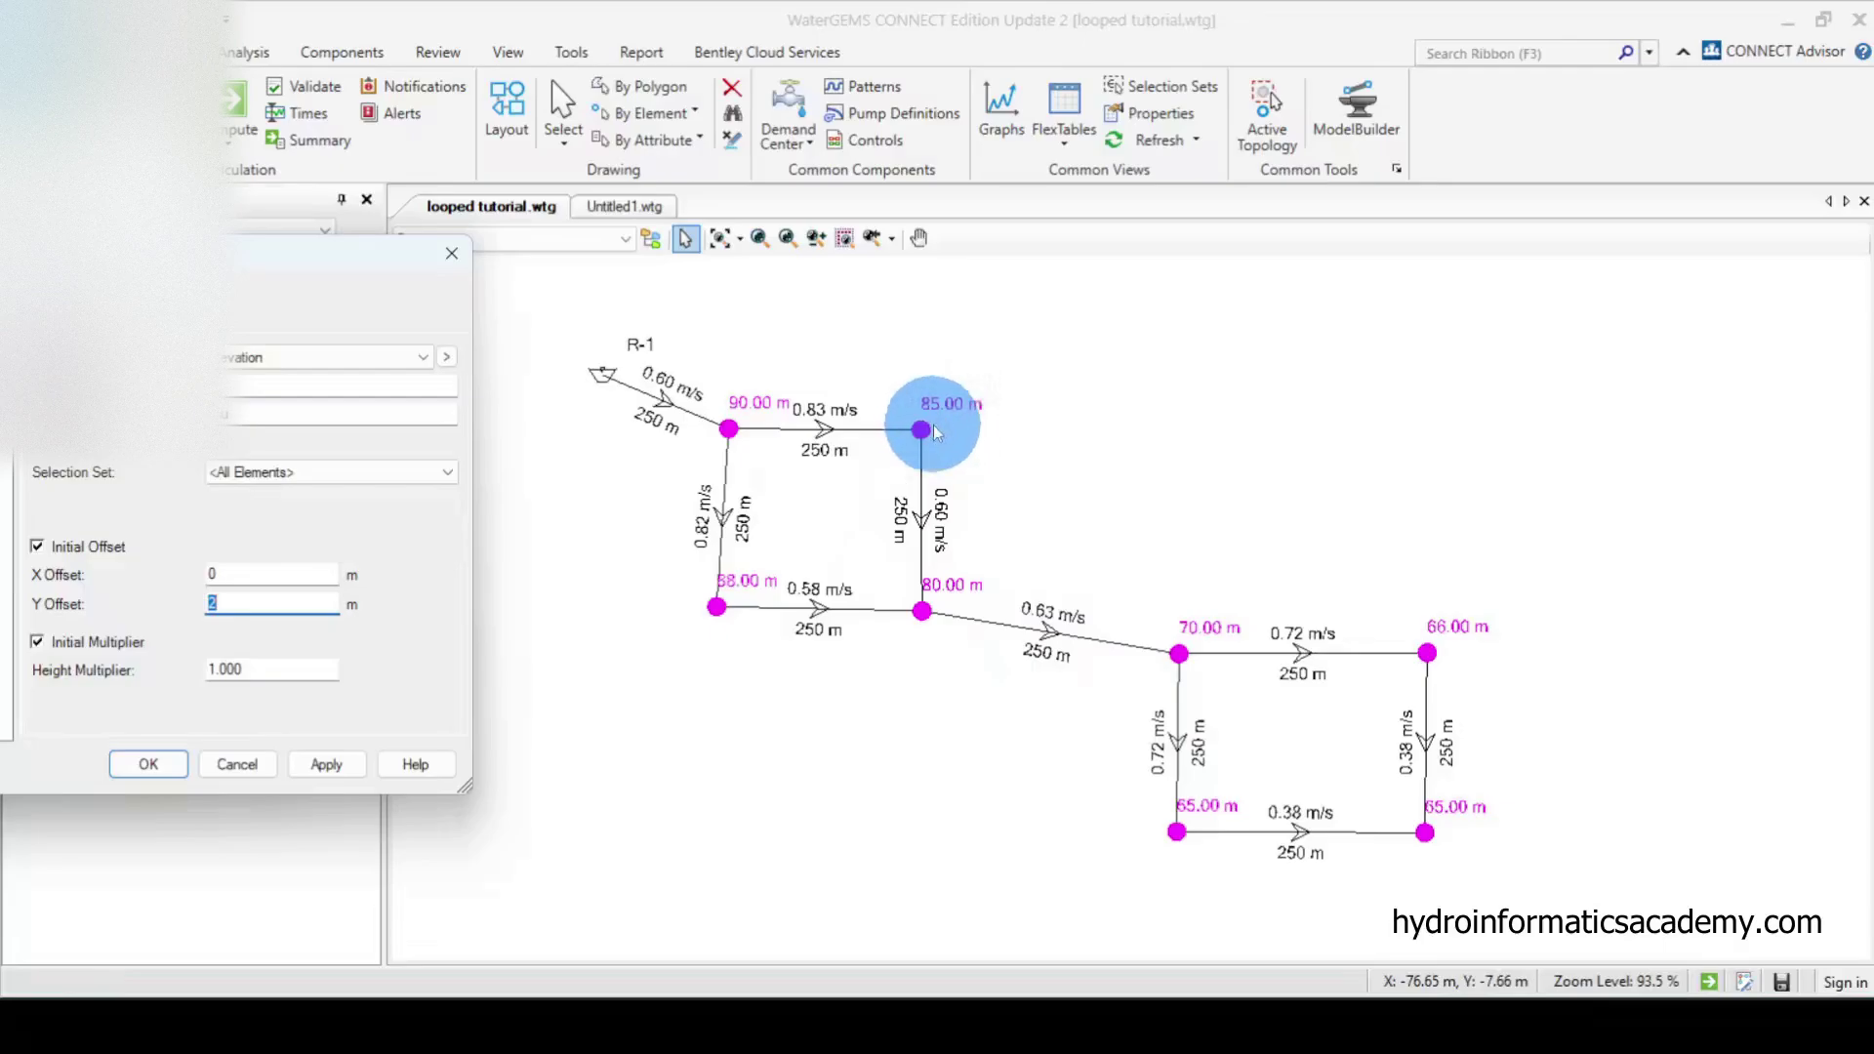
{"action": "double_click", "coordinate": [265, 571]}
{"action": "type", "text": "-1"}
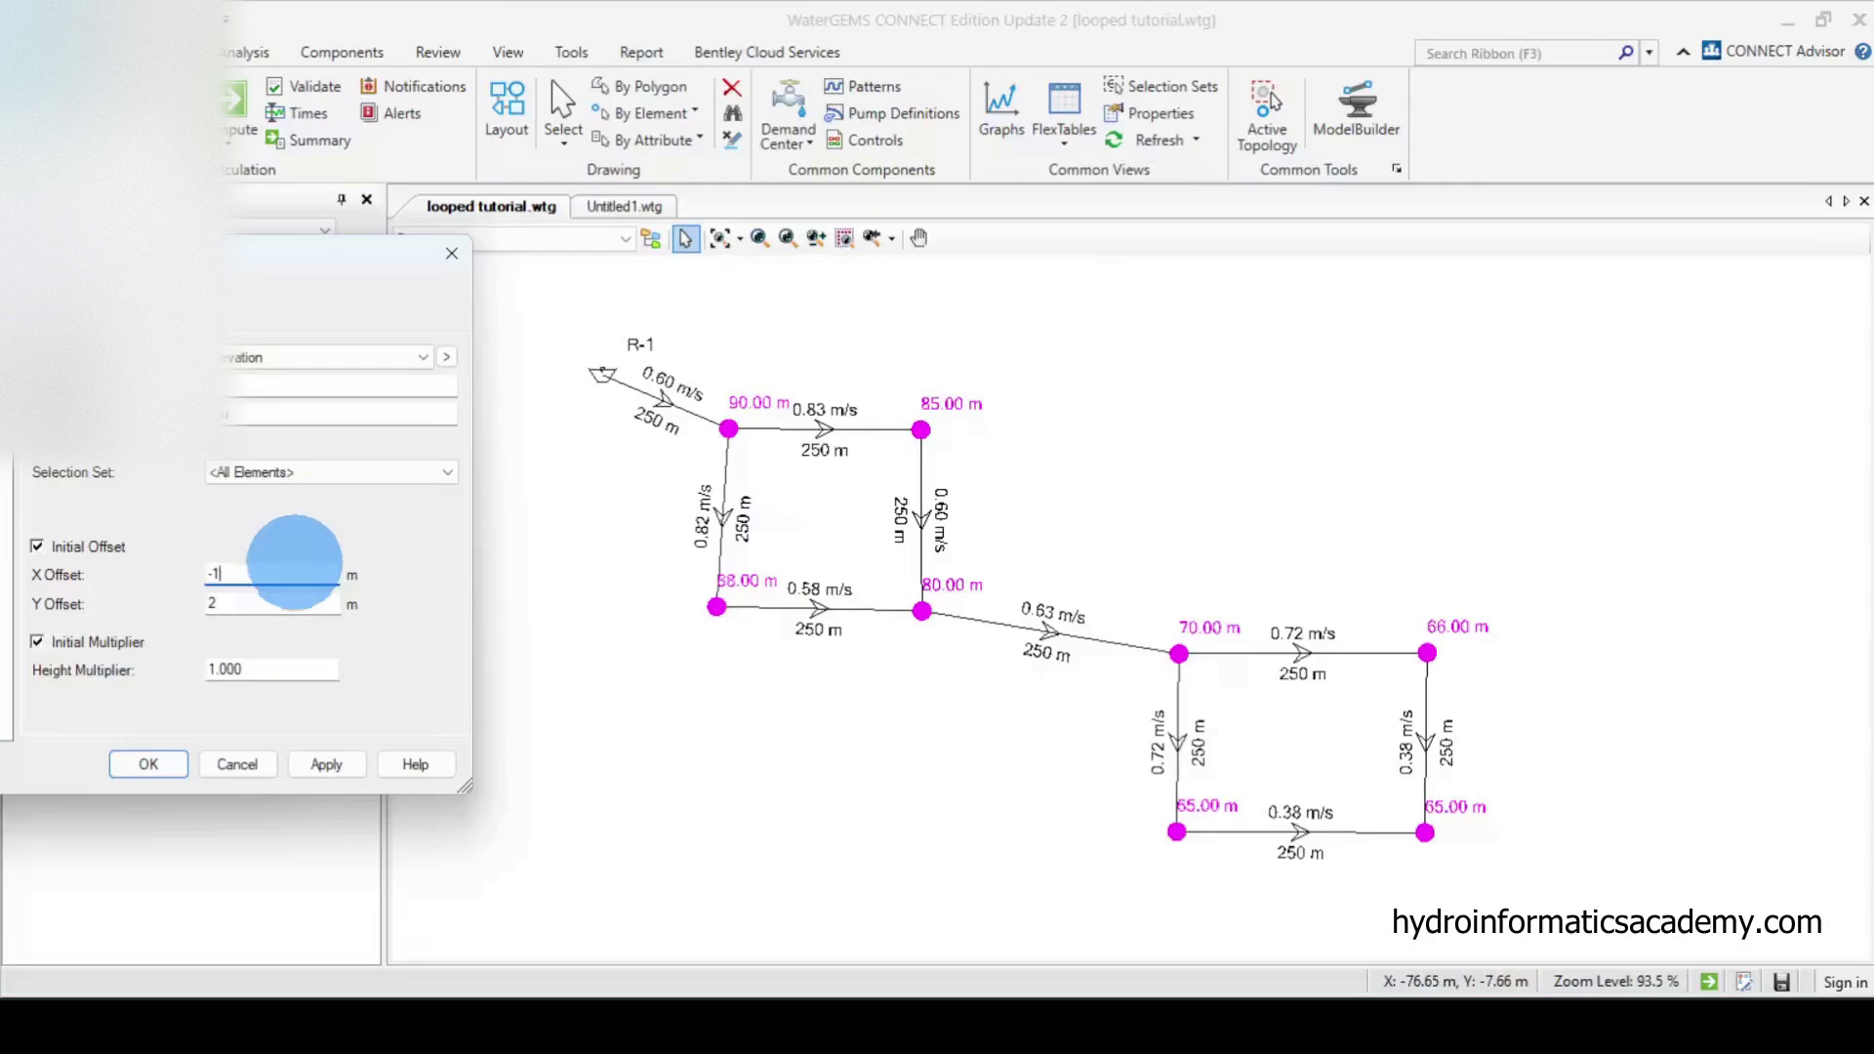
{"action": "left_click", "coordinate": [322, 763]}
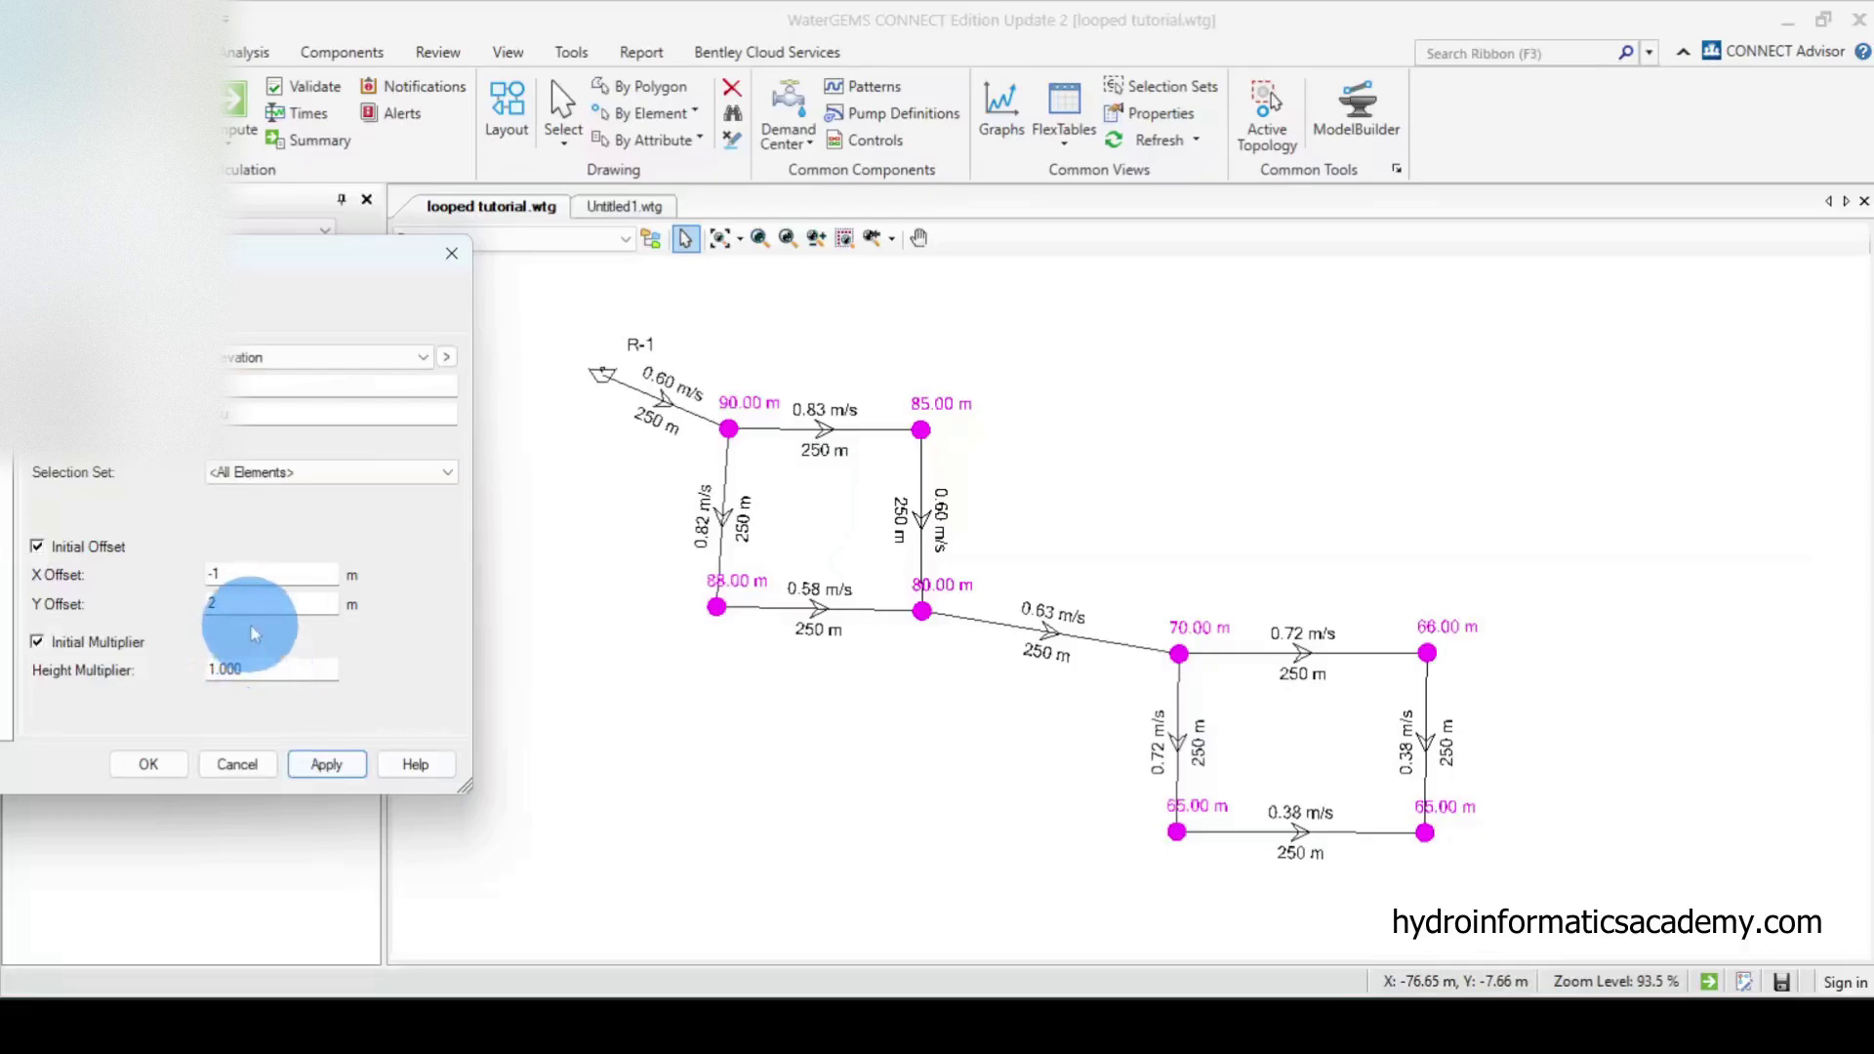
{"action": "double_click", "coordinate": [246, 574]}
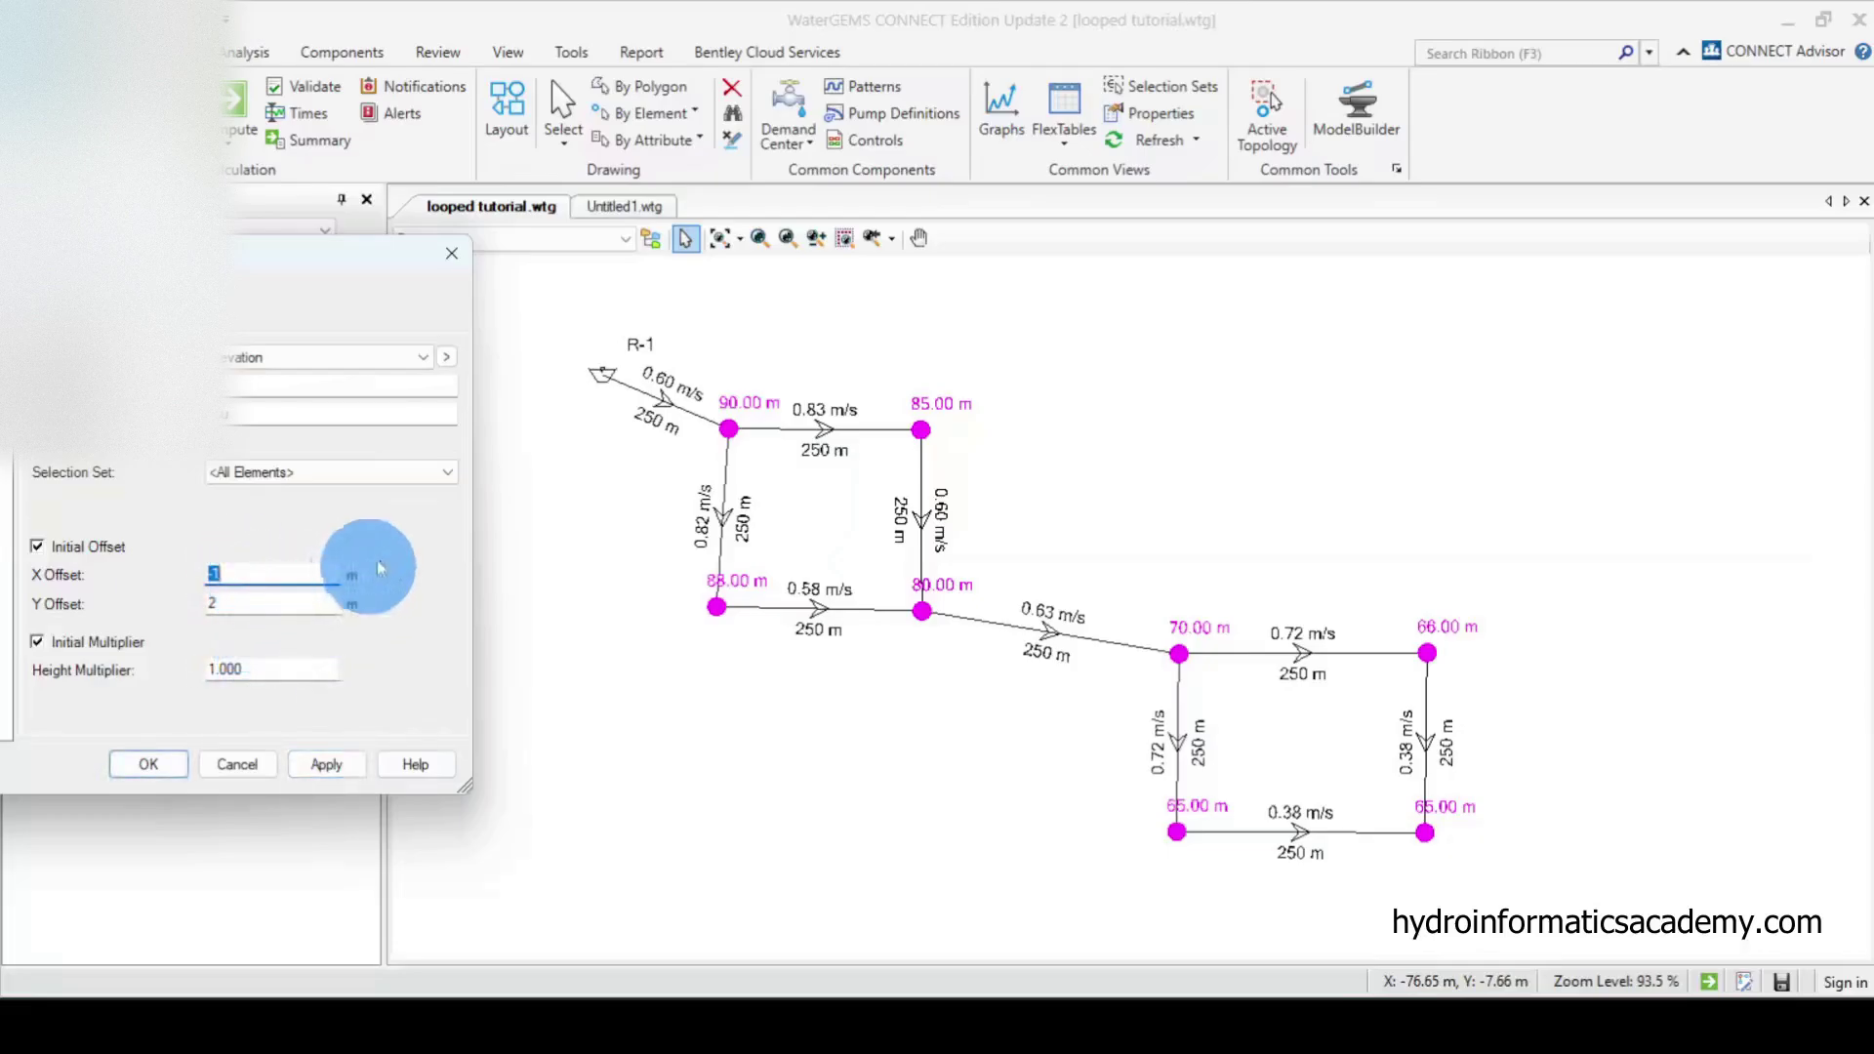
{"action": "type", "text": "-2"}
{"action": "left_click", "coordinate": [326, 764]}
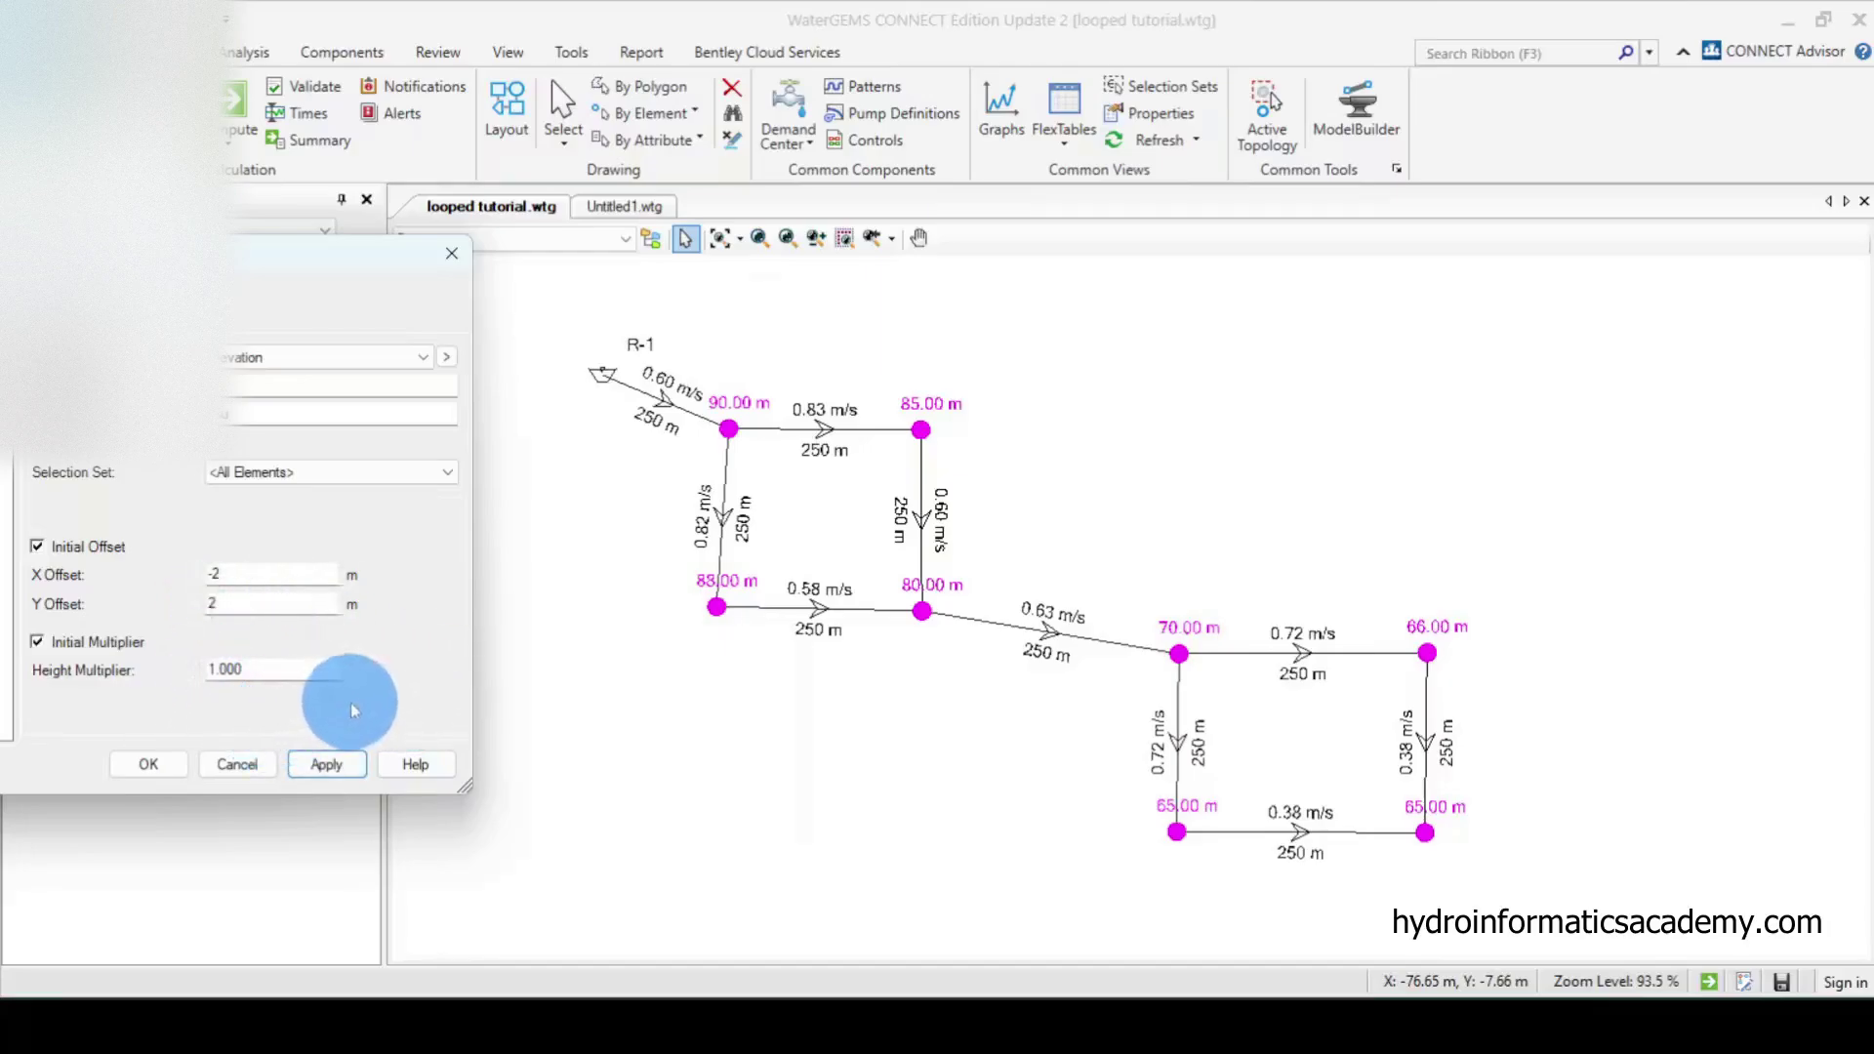
{"action": "left_click", "coordinate": [151, 768]}
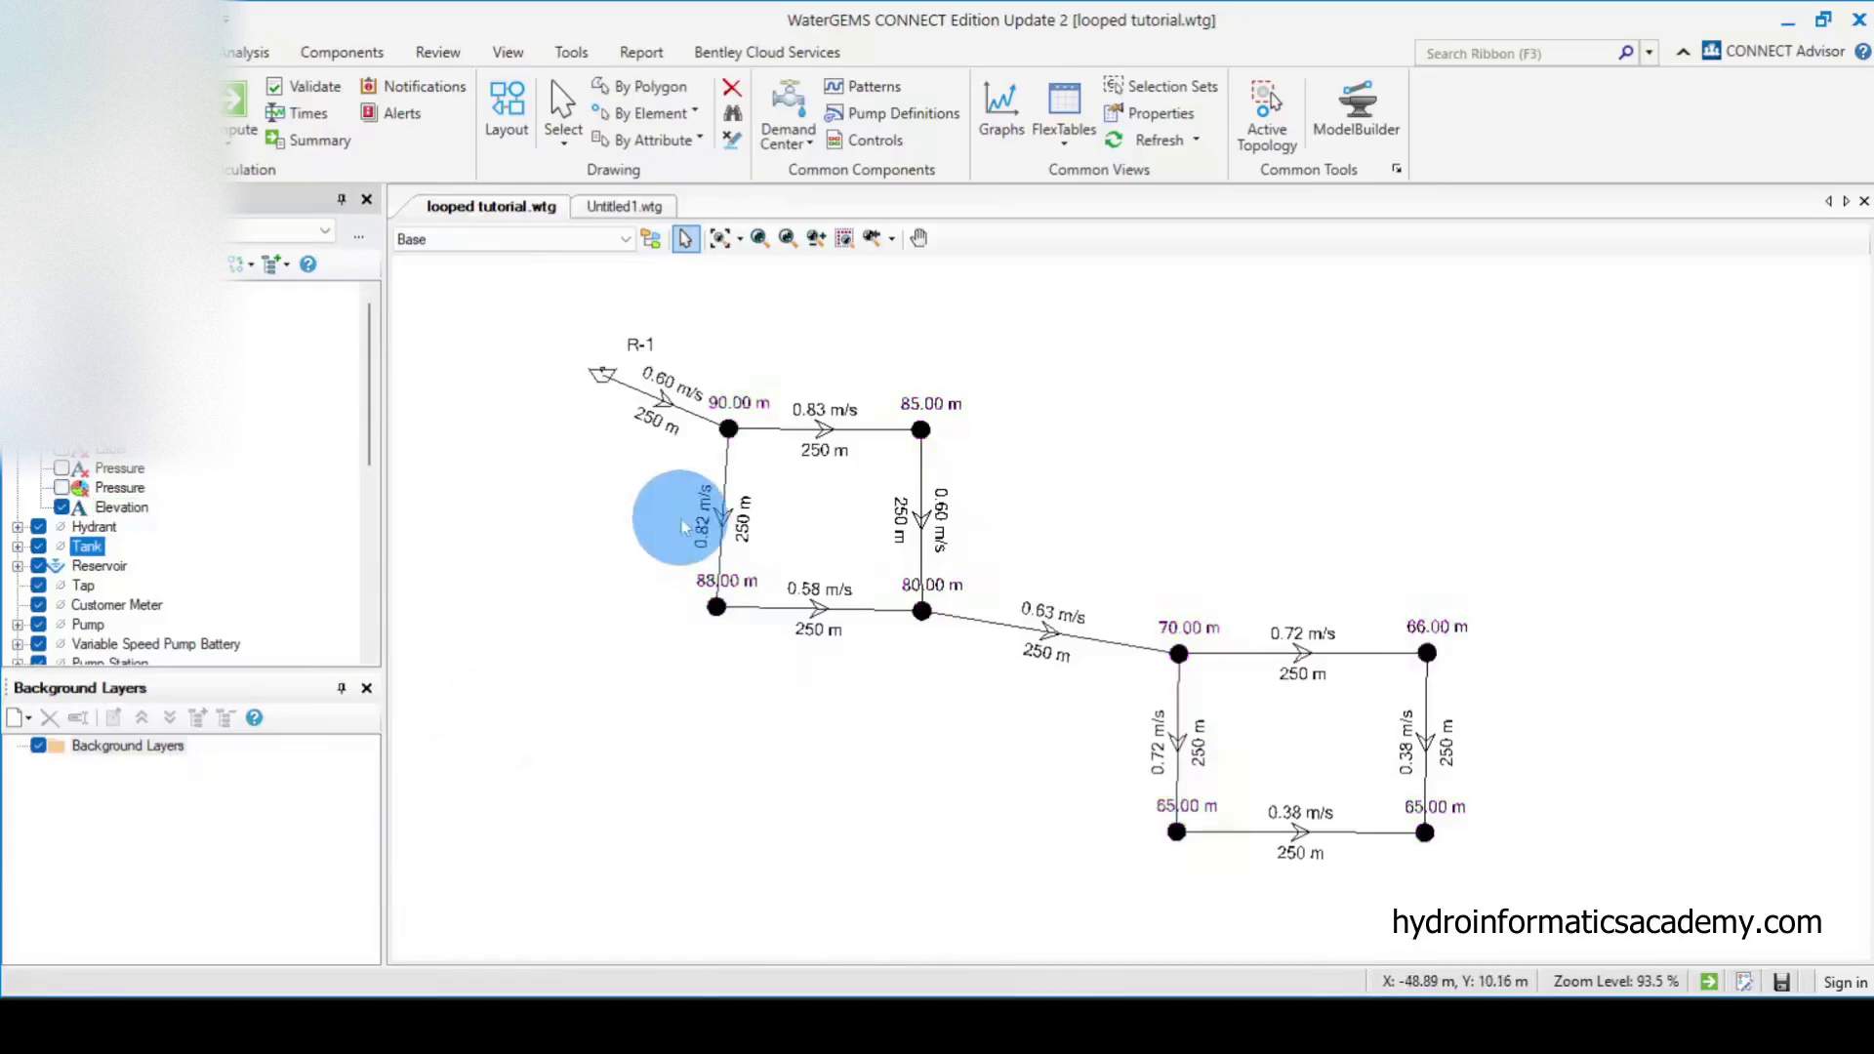
{"action": "scroll", "coordinate": [670, 400], "scroll_direction": "up", "scroll_amount": 2}
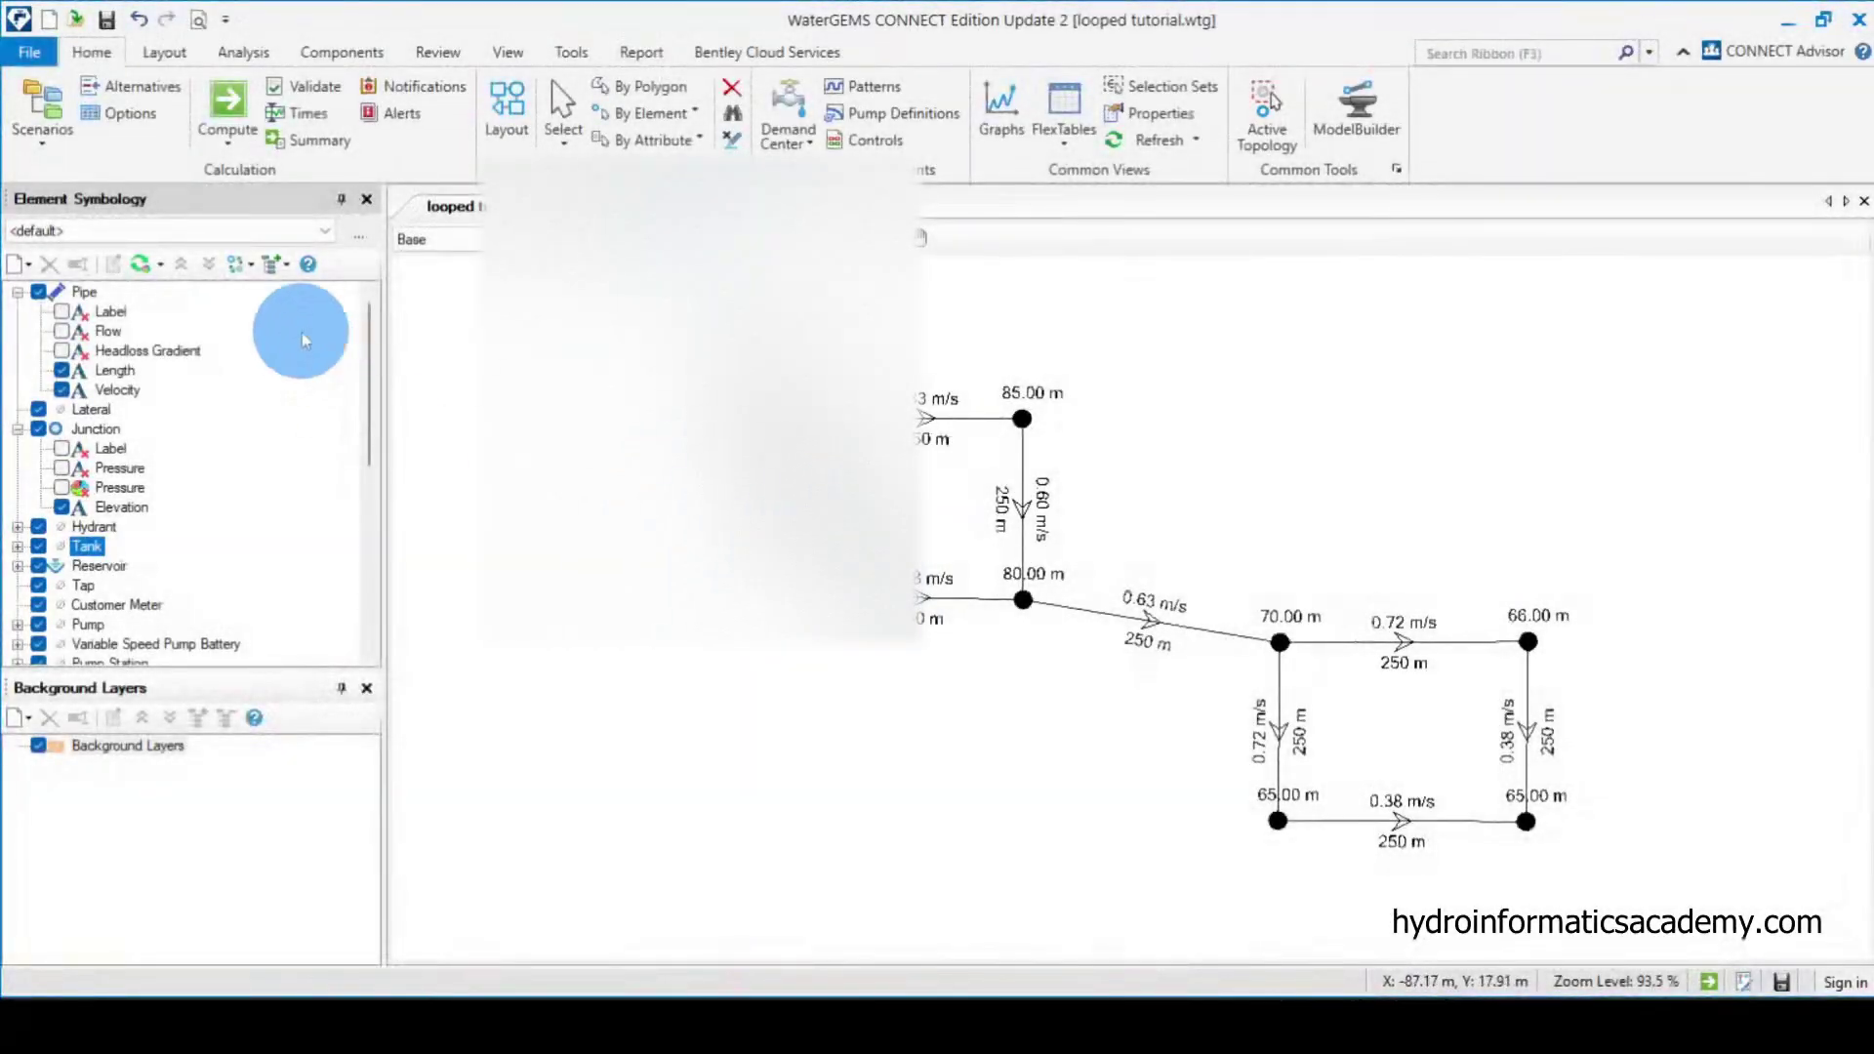
- Export the network to DXF as 'XYZ Layout' in Downloads, accepting the pipe-size layer settings
{"action": "left_click", "coordinate": [30, 51]}
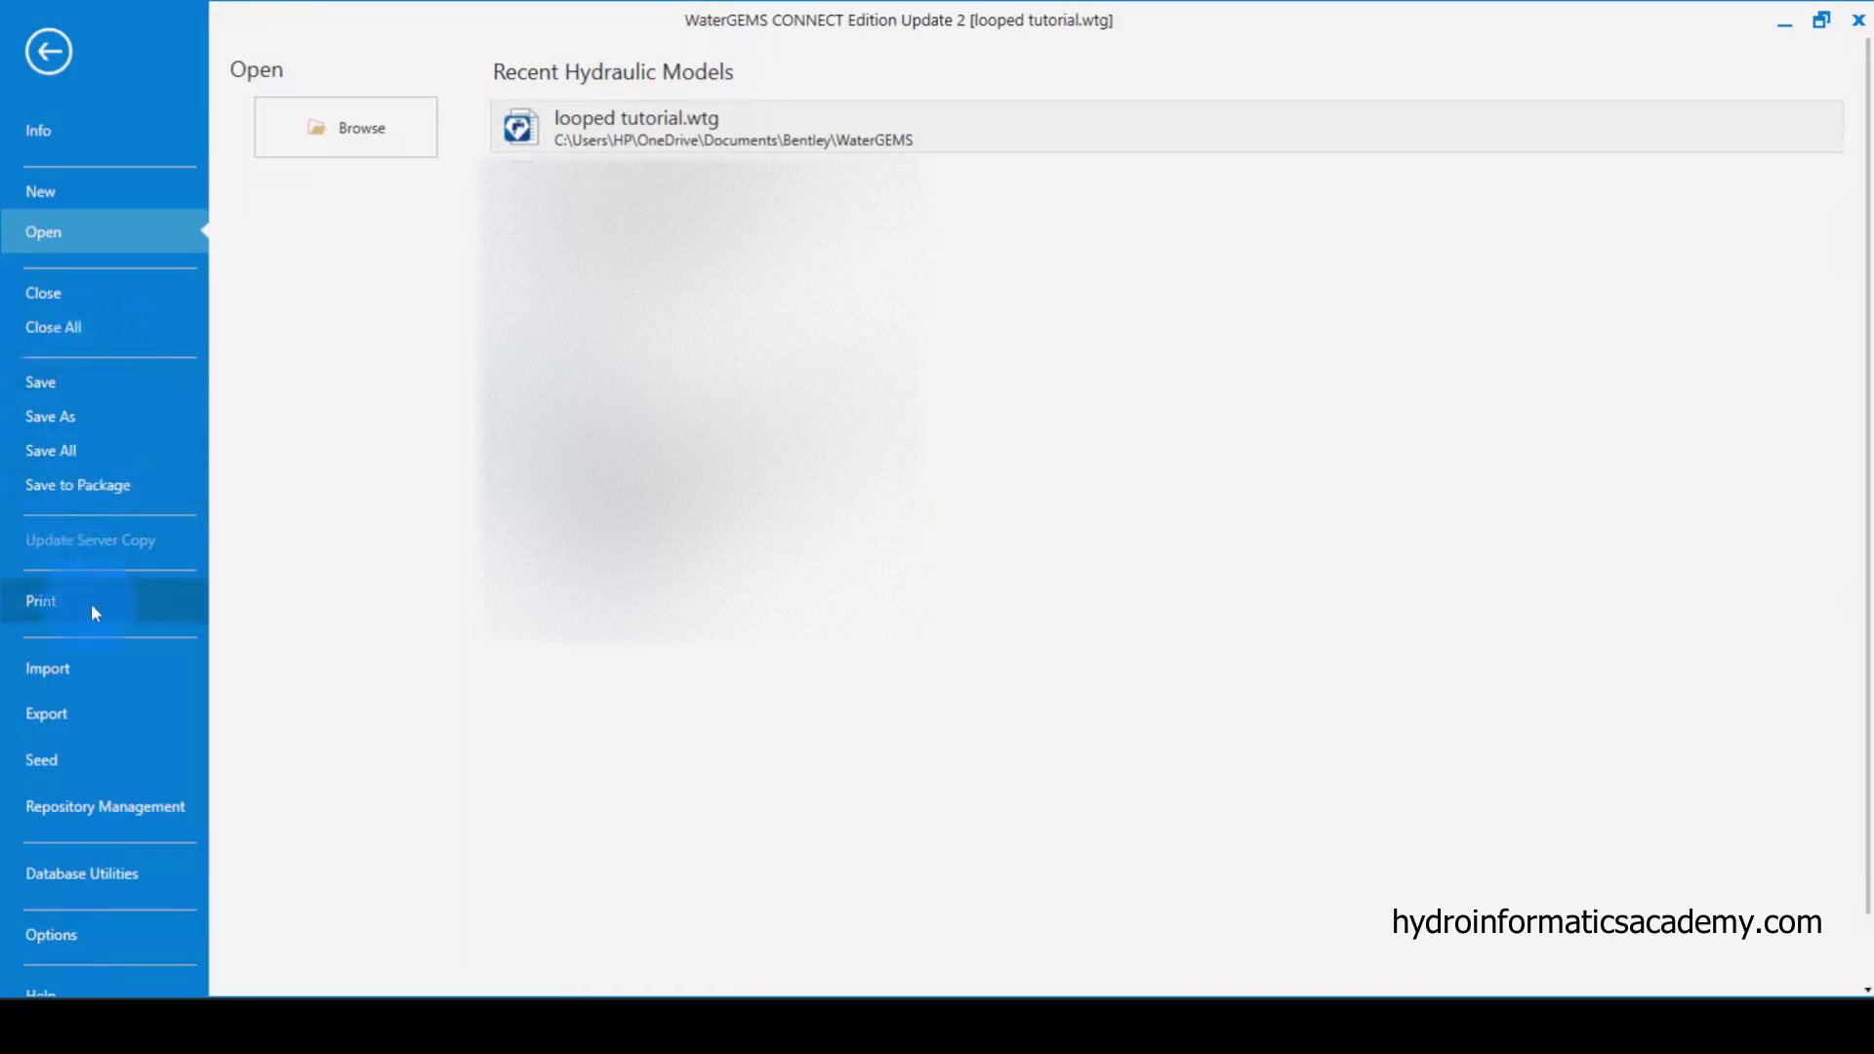
{"action": "left_click", "coordinate": [106, 718]}
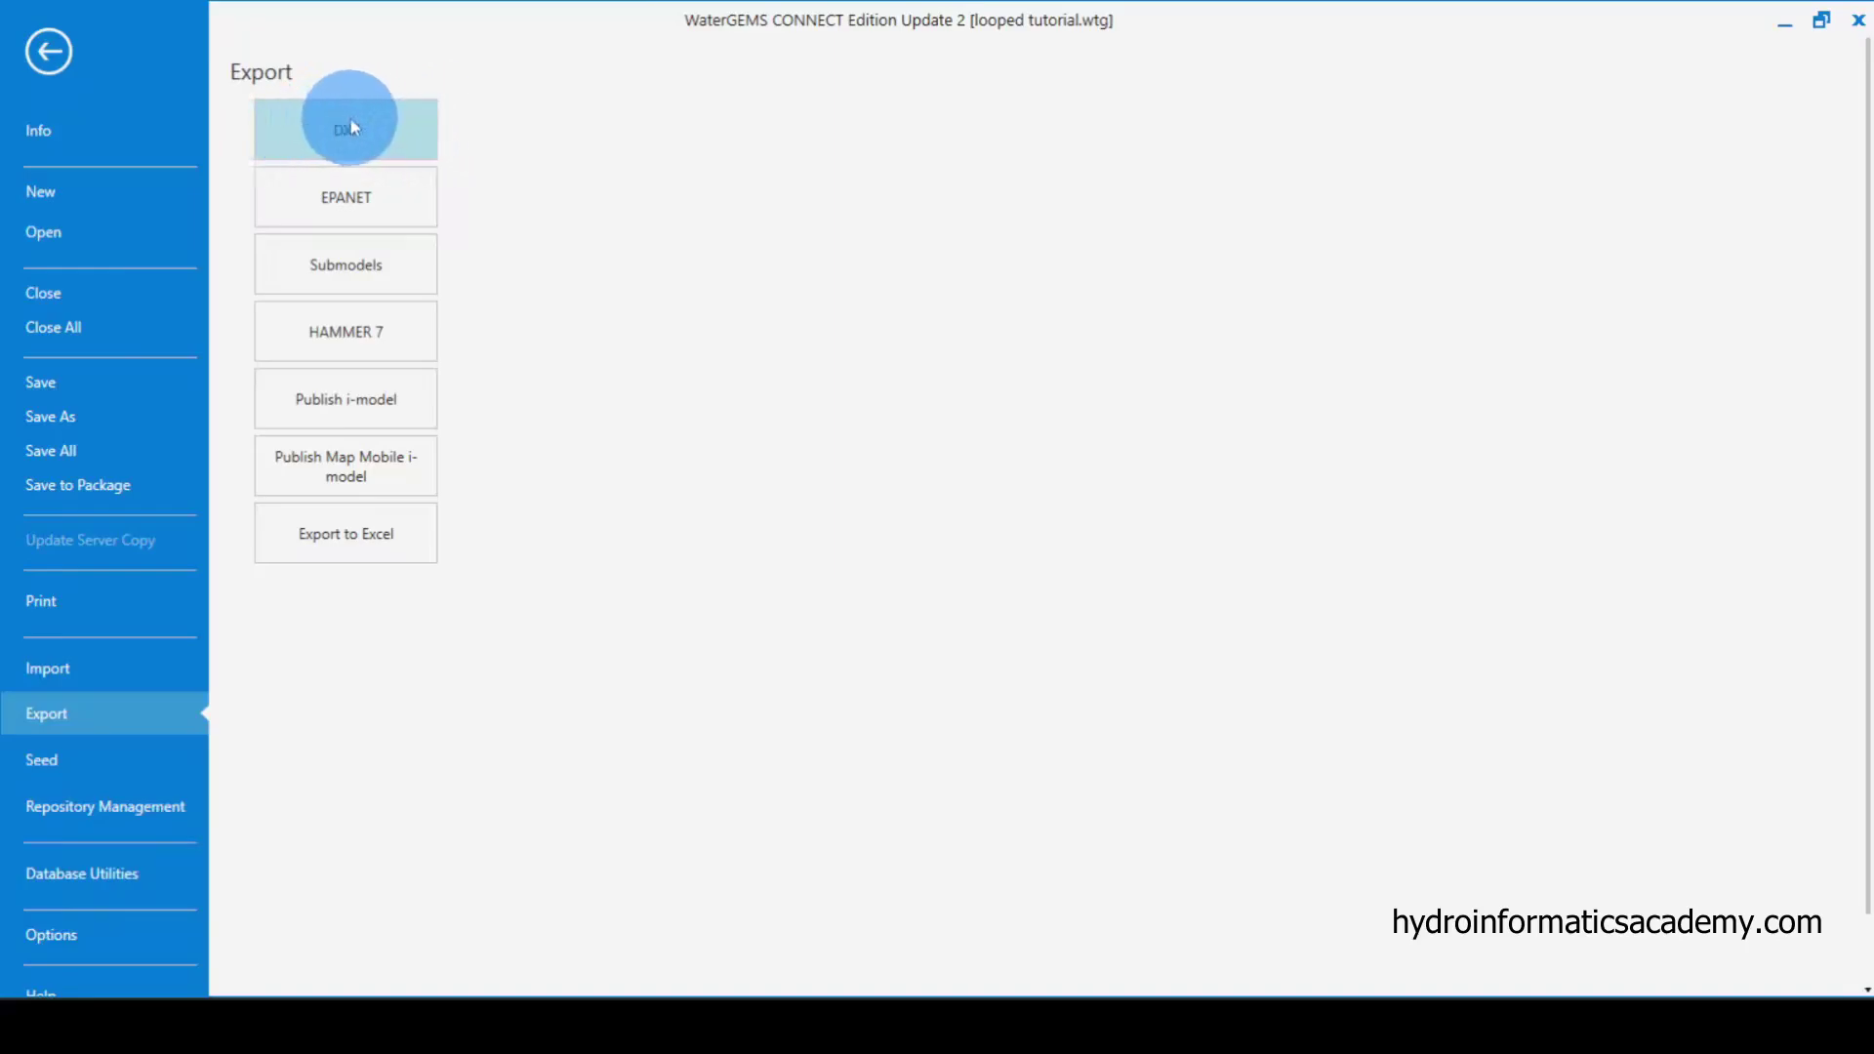
{"action": "left_click", "coordinate": [404, 134]}
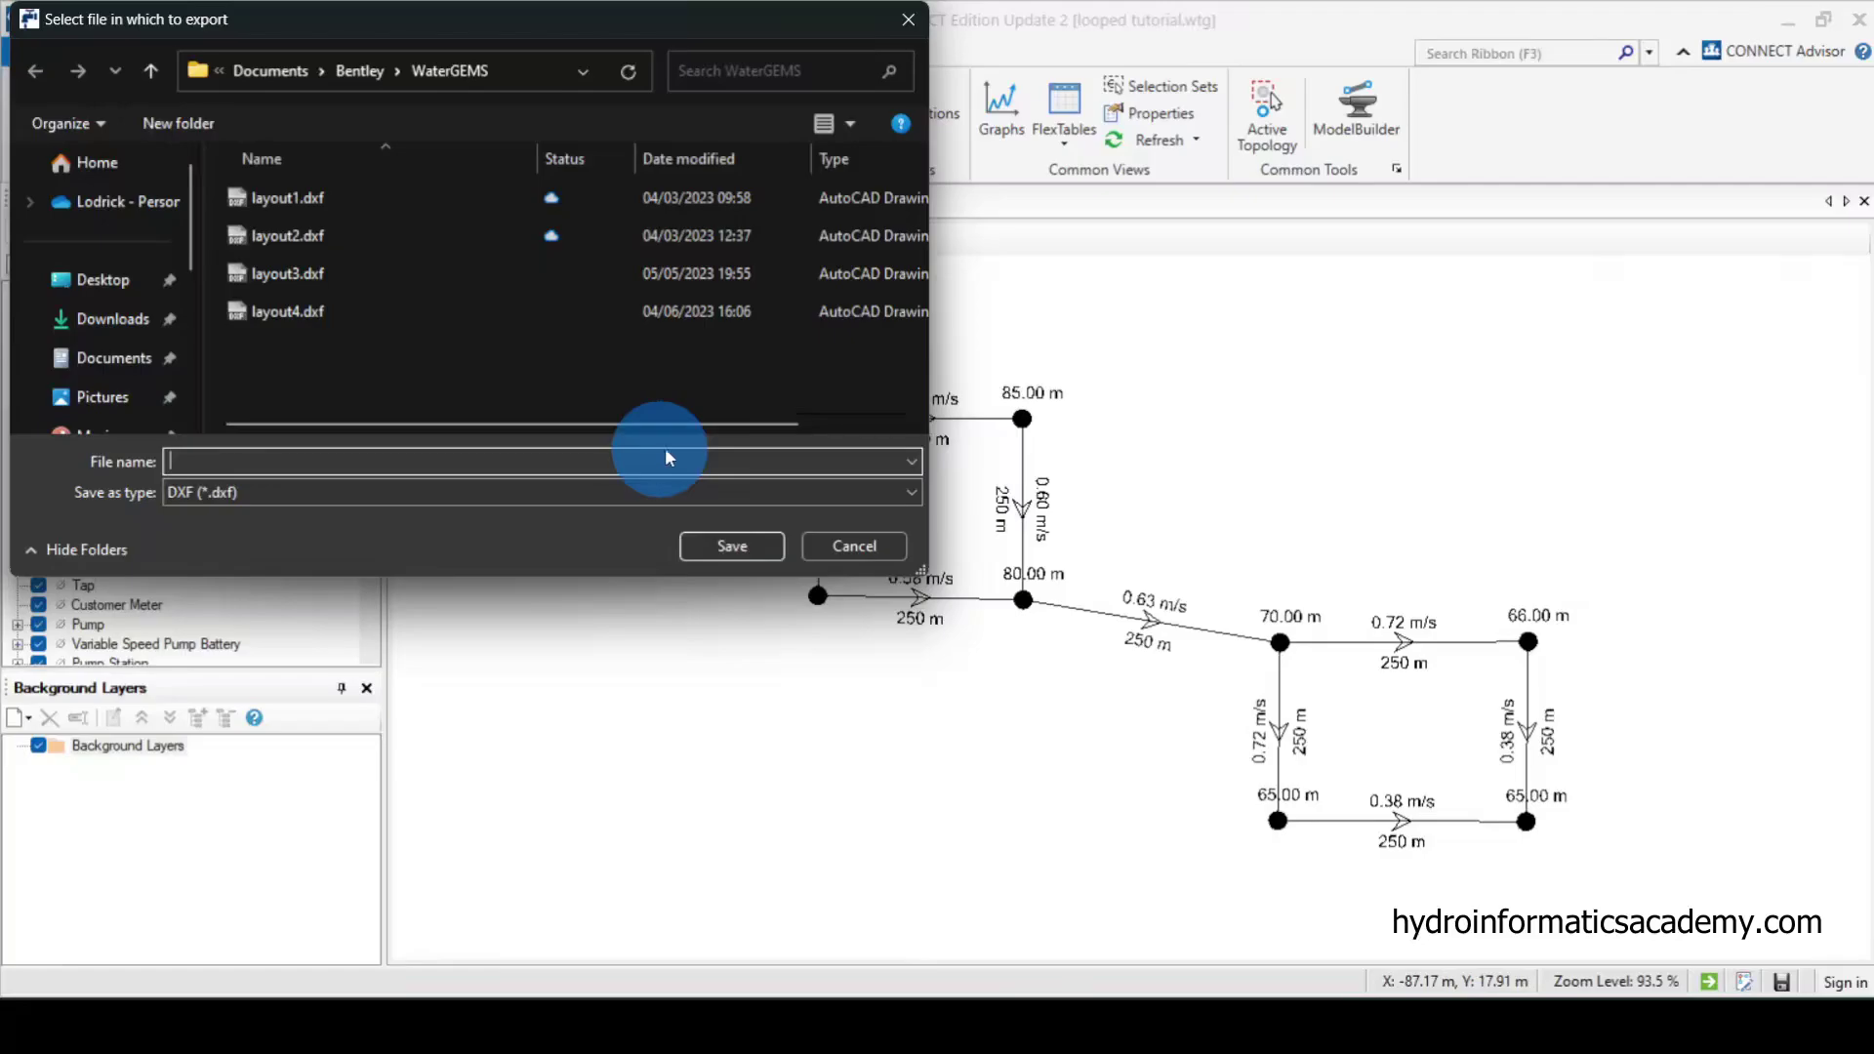
{"action": "left_click", "coordinate": [113, 318]}
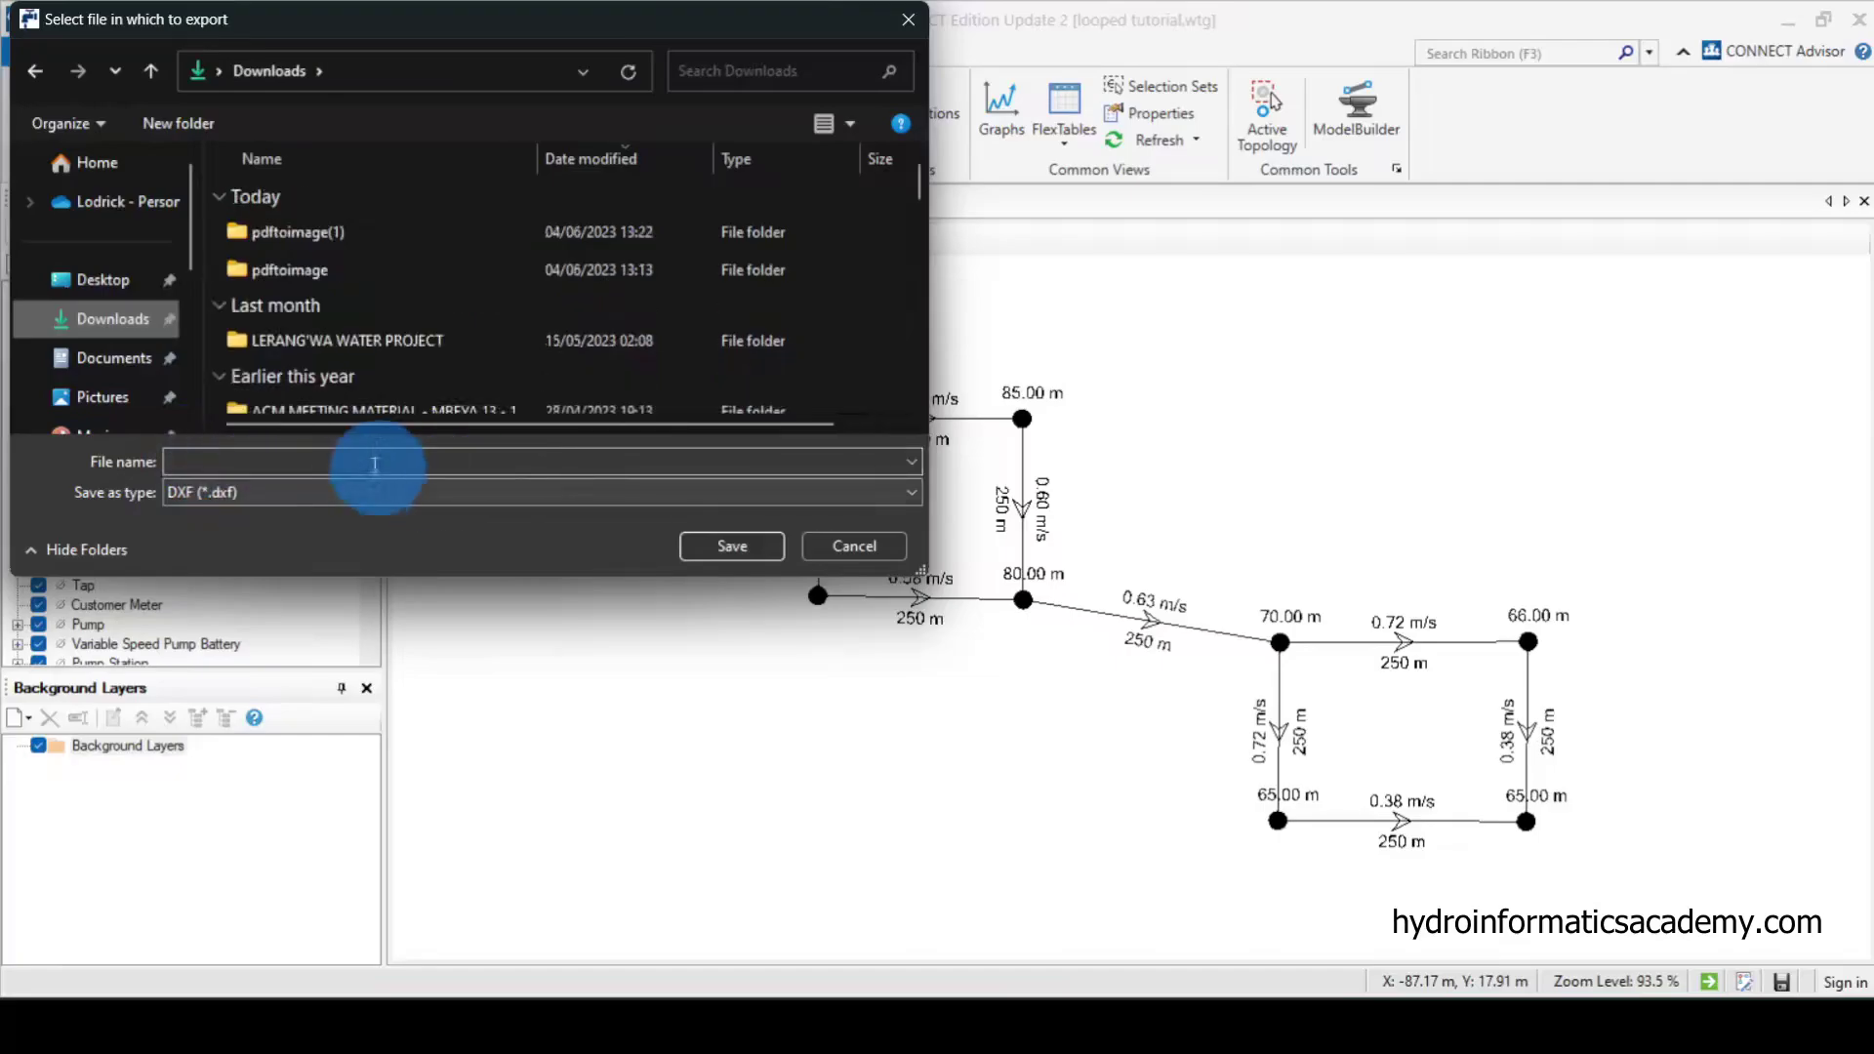
{"action": "left_click", "coordinate": [278, 463]}
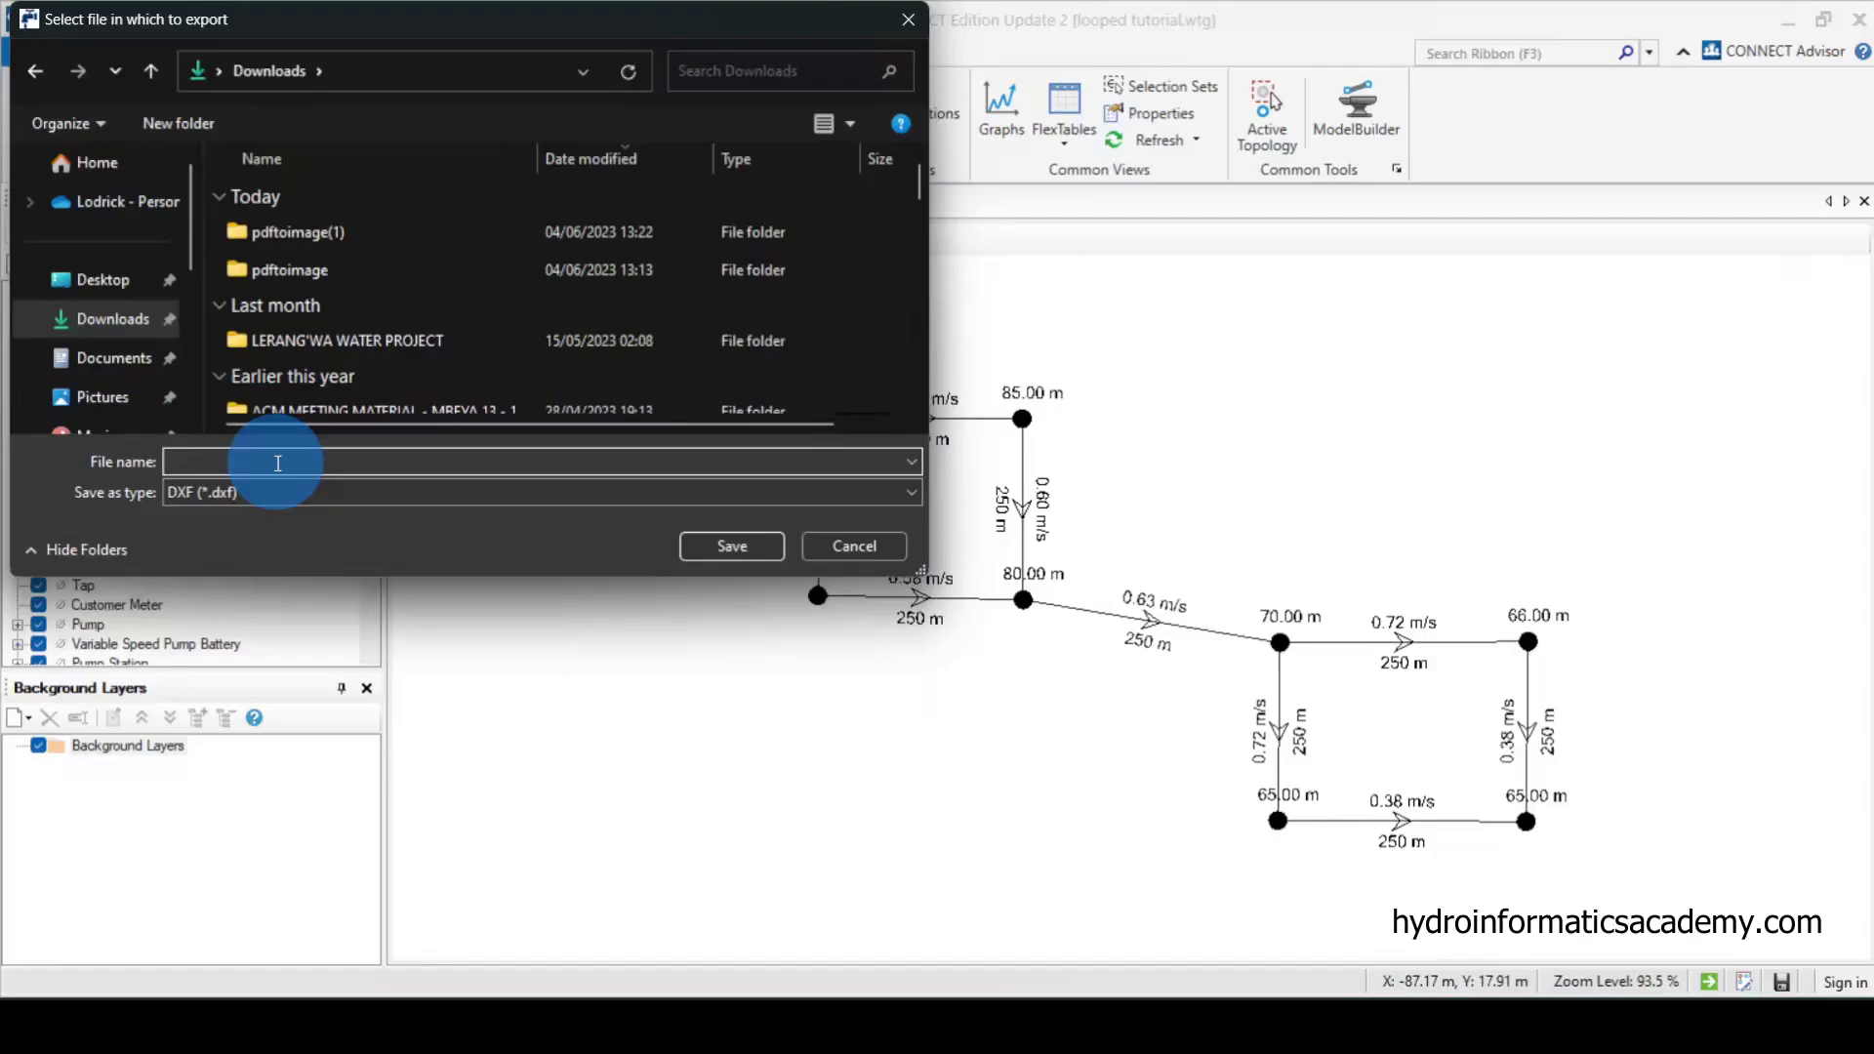
{"action": "type", "text": "X"}
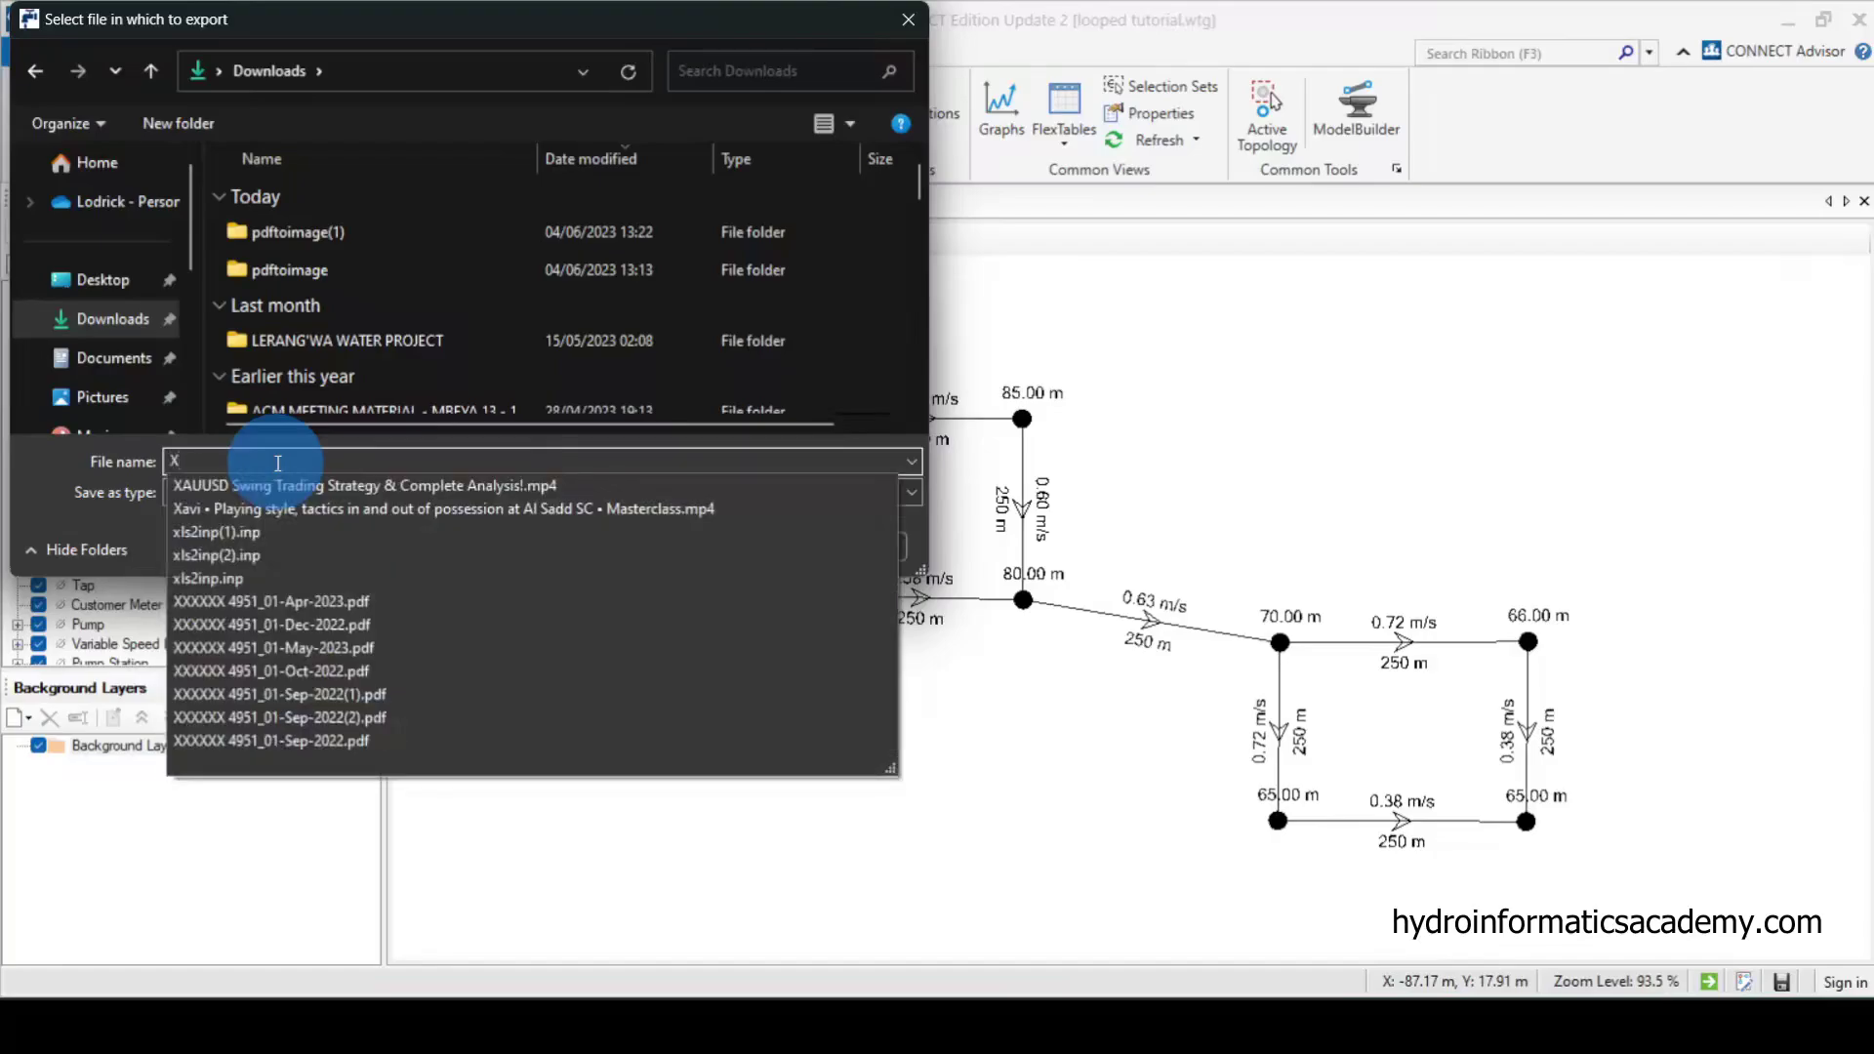
{"action": "type", "text": "YZ"}
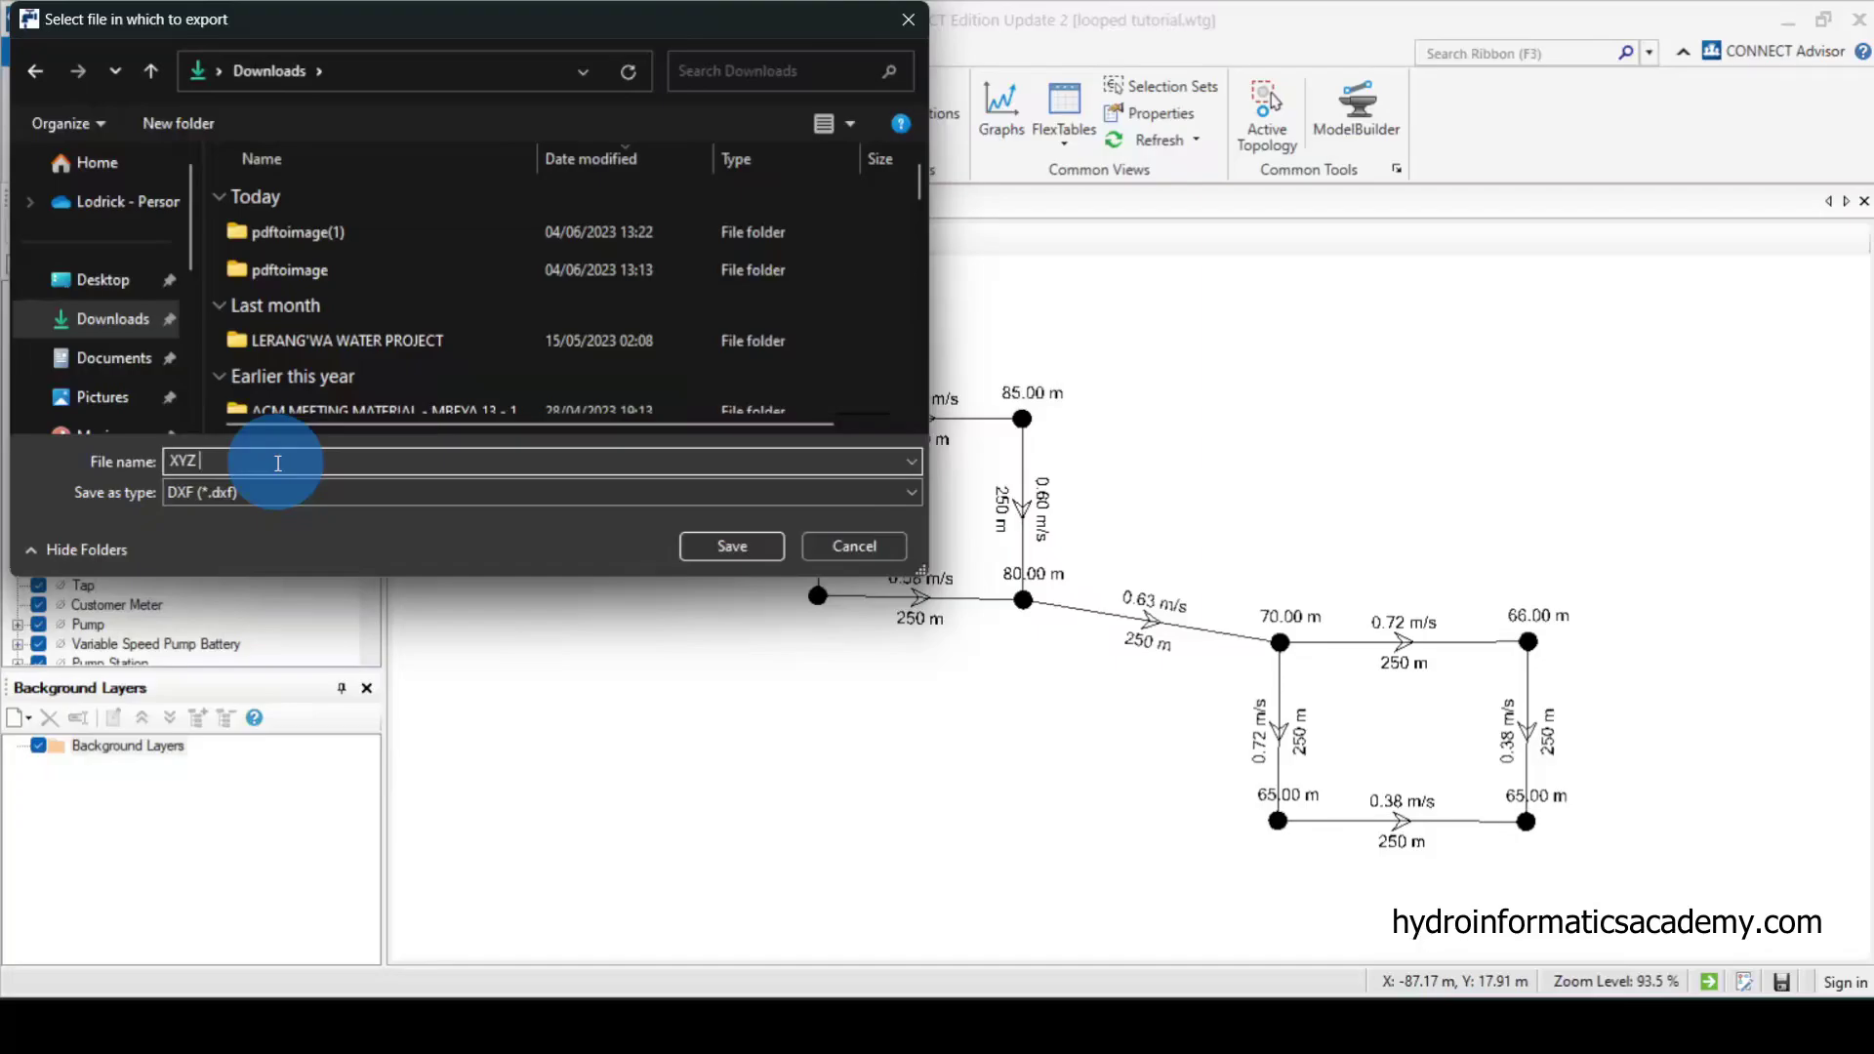
{"action": "type", "text": " Layout"}
{"action": "left_click", "coordinate": [709, 555]}
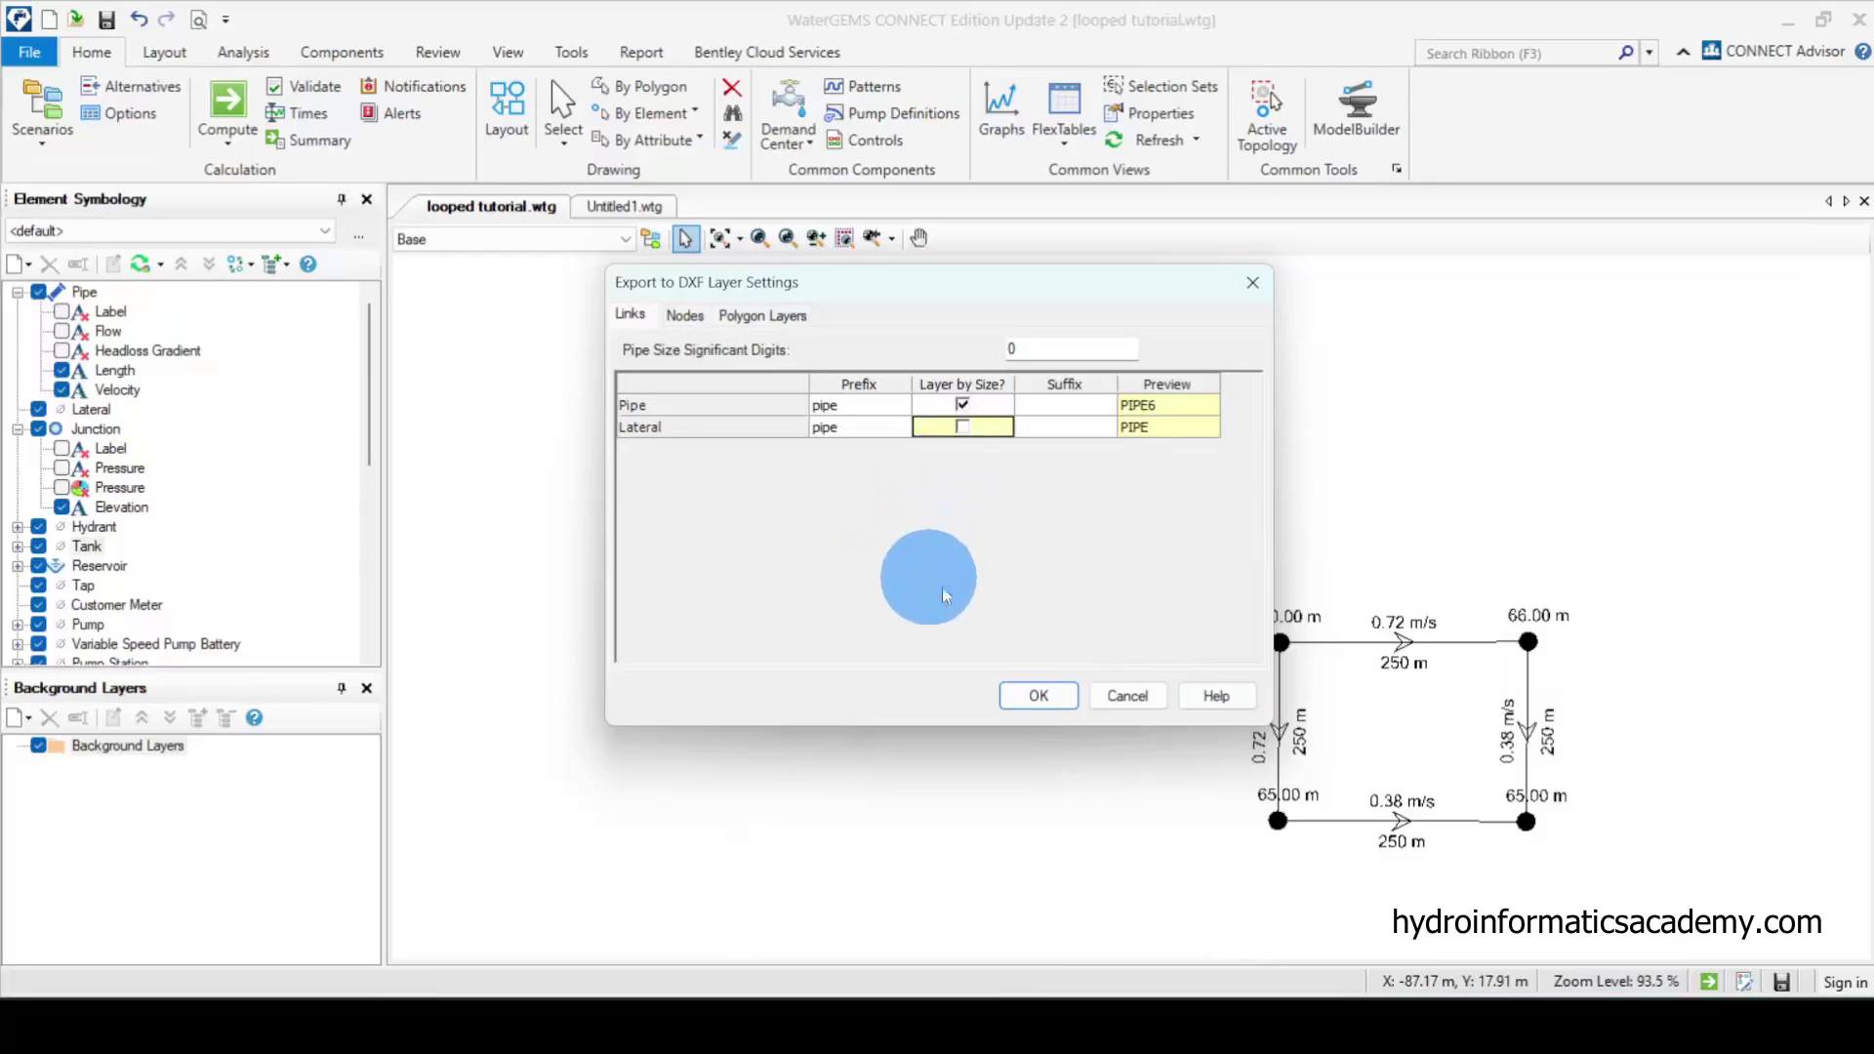
{"action": "left_click", "coordinate": [1041, 697]}
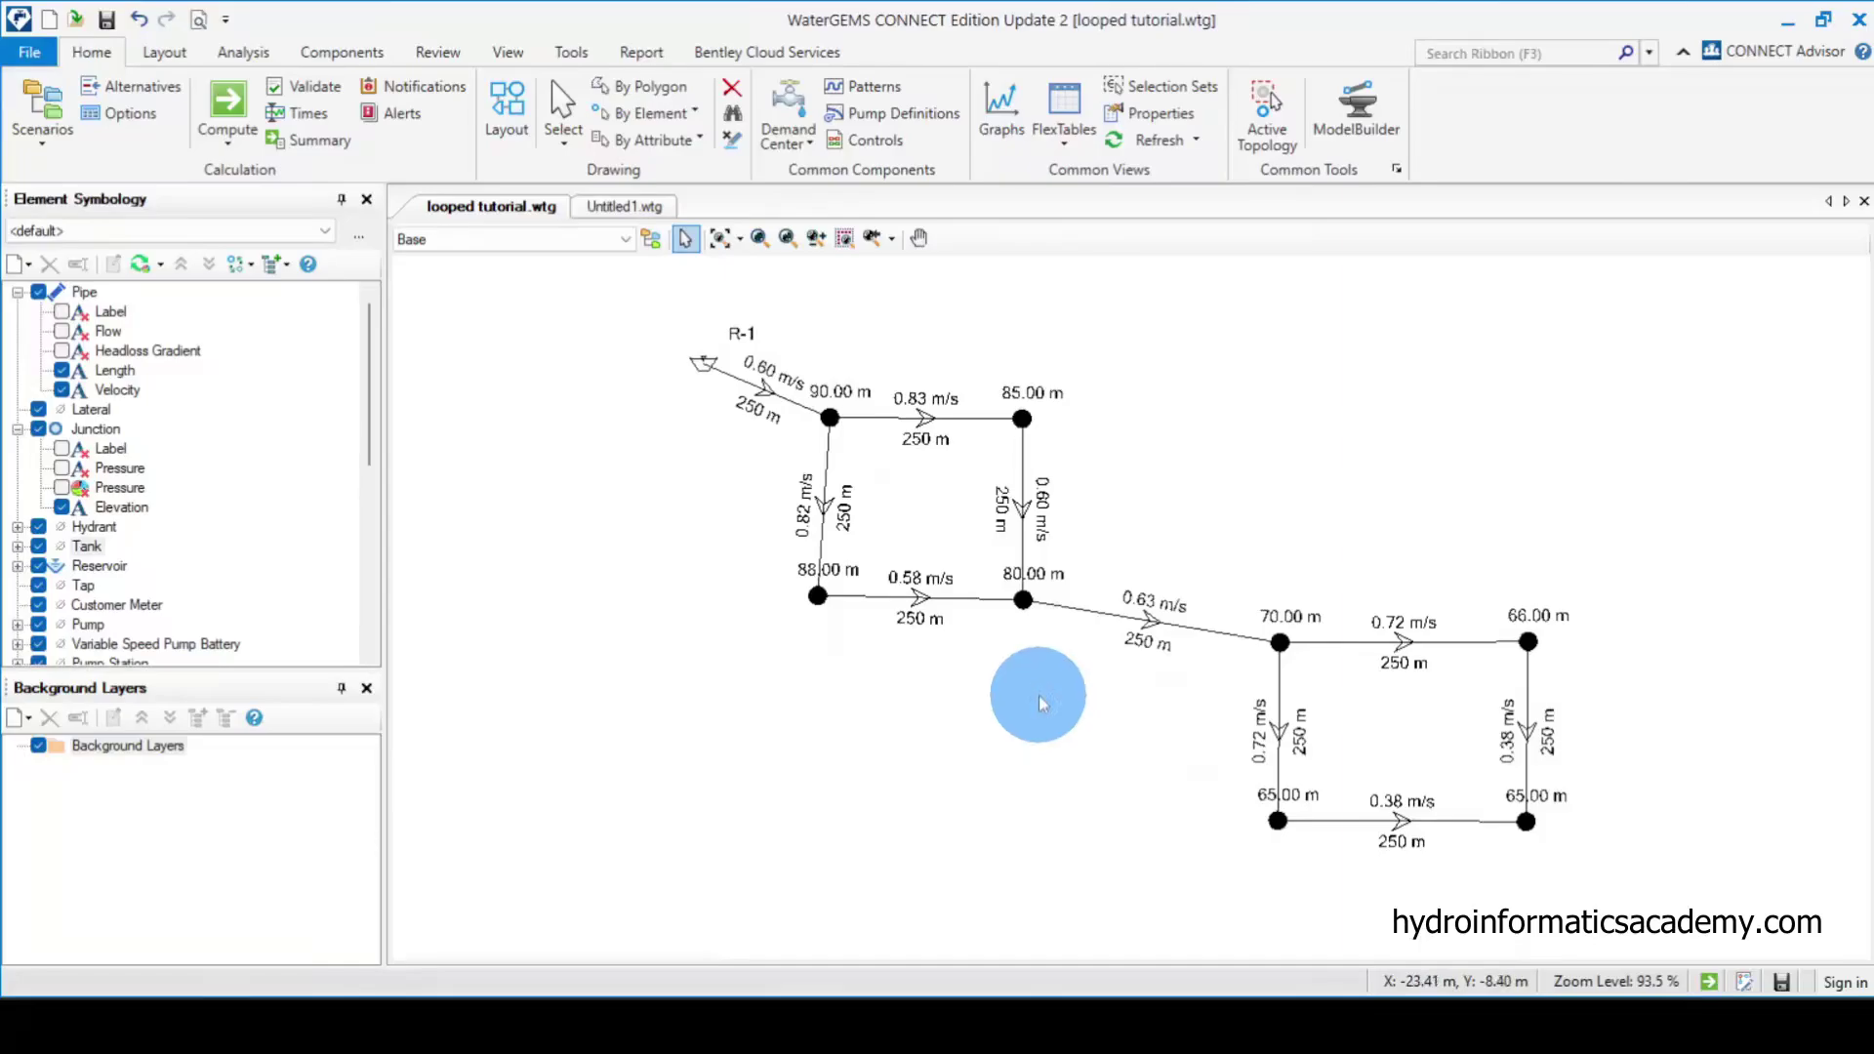
- Open XYZ Layout.dxf from the Downloads folder so it launches in AutoCAD
{"action": "mouse_move", "coordinate": [571, 1025]}
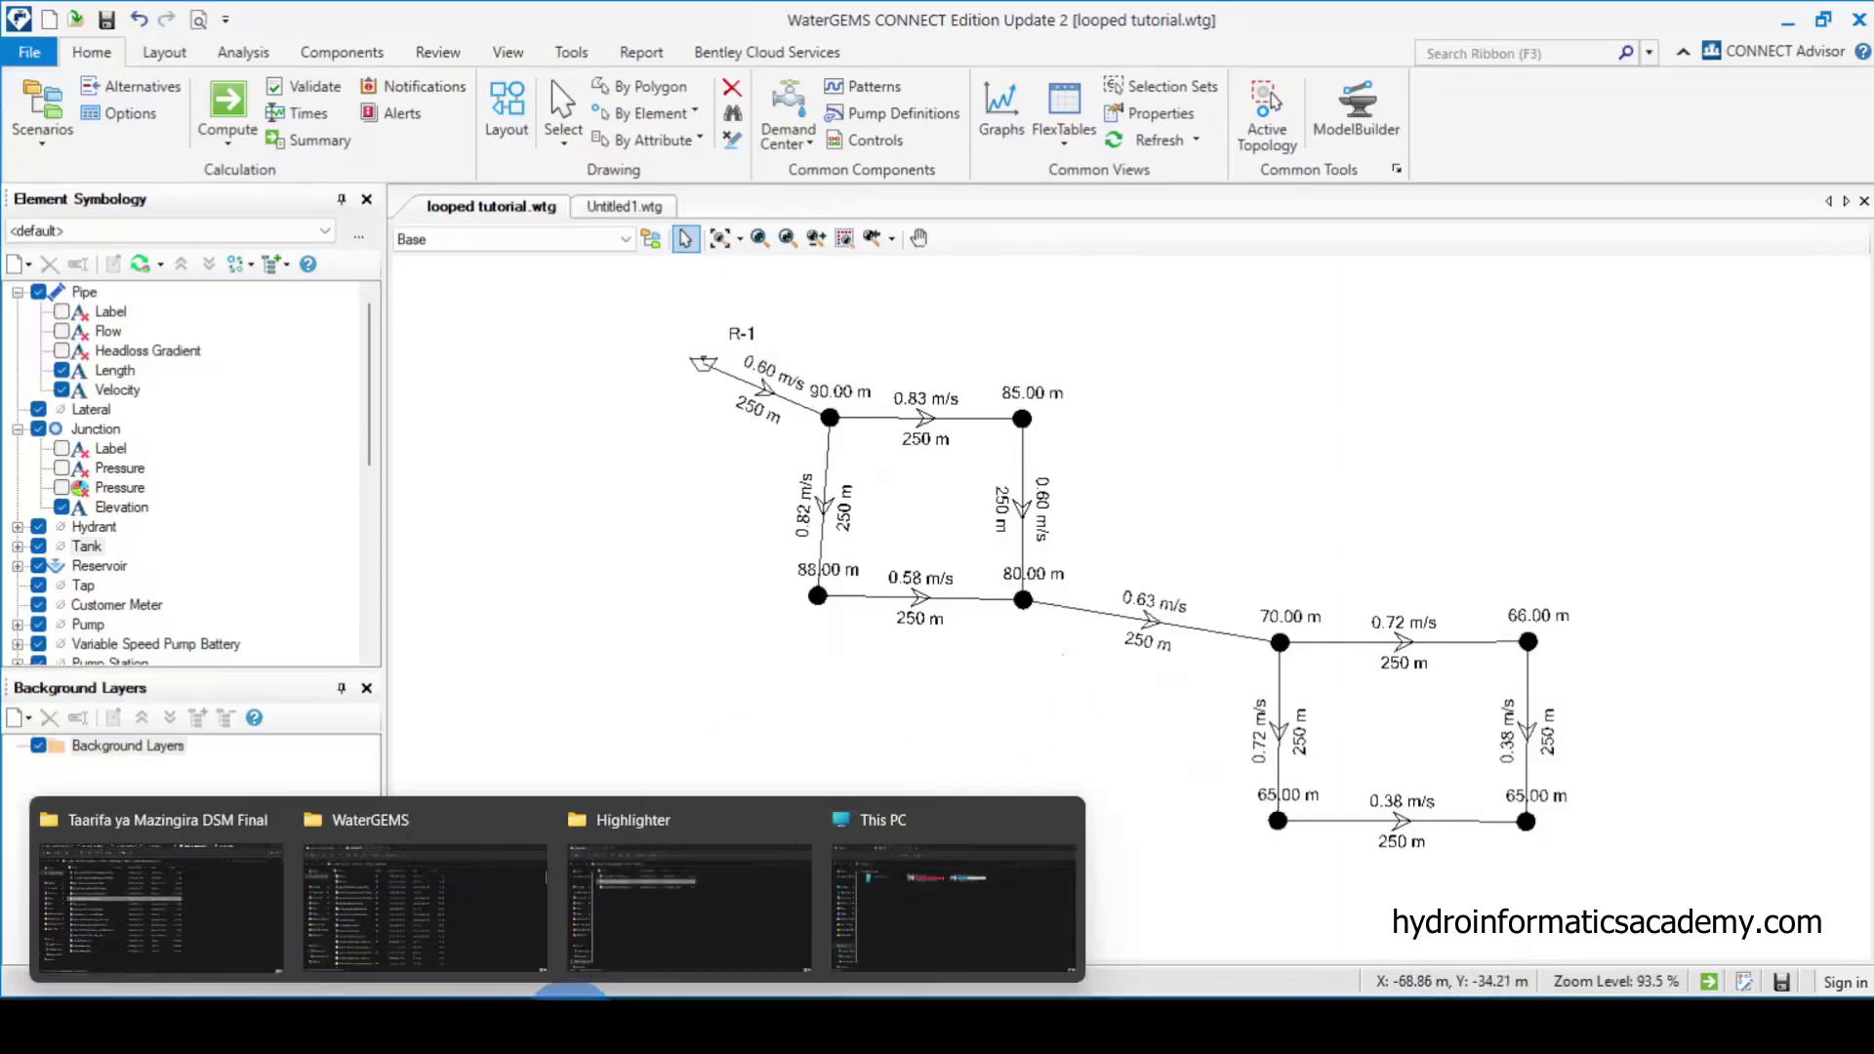
{"action": "left_click", "coordinate": [976, 923]}
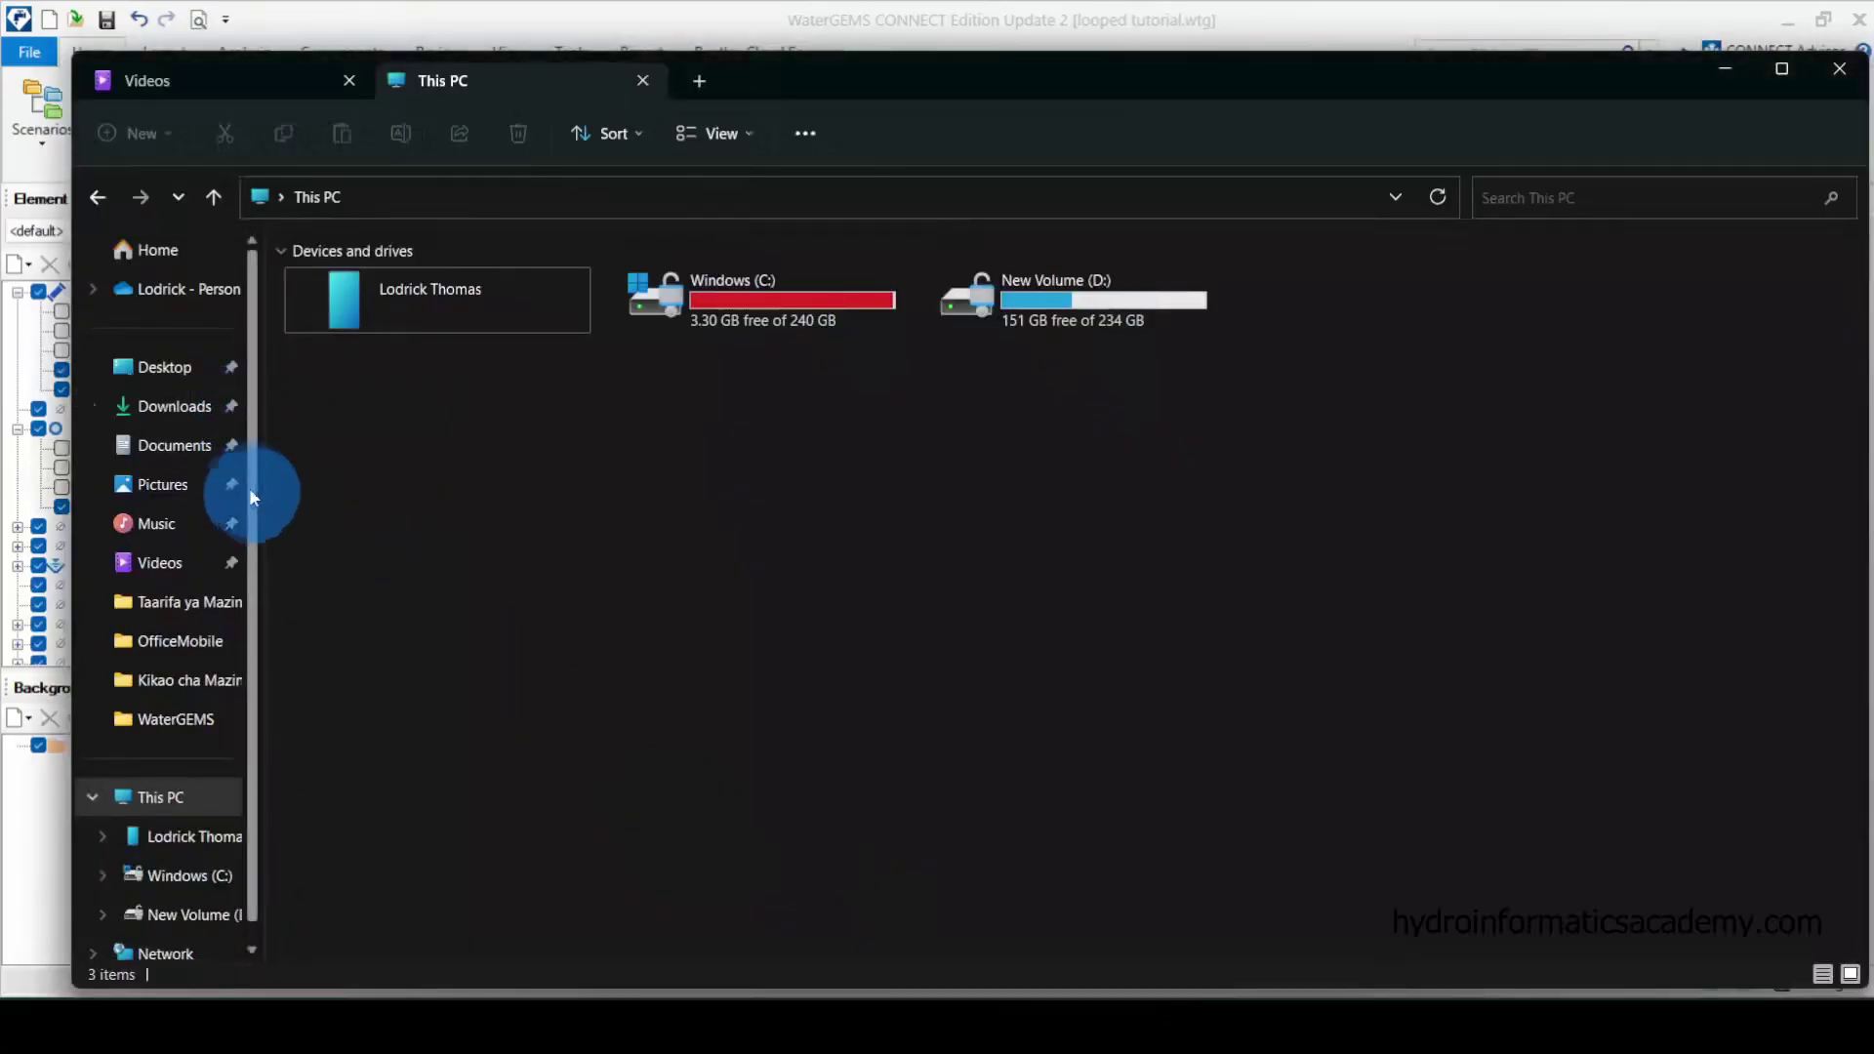
{"action": "left_click", "coordinate": [172, 408]}
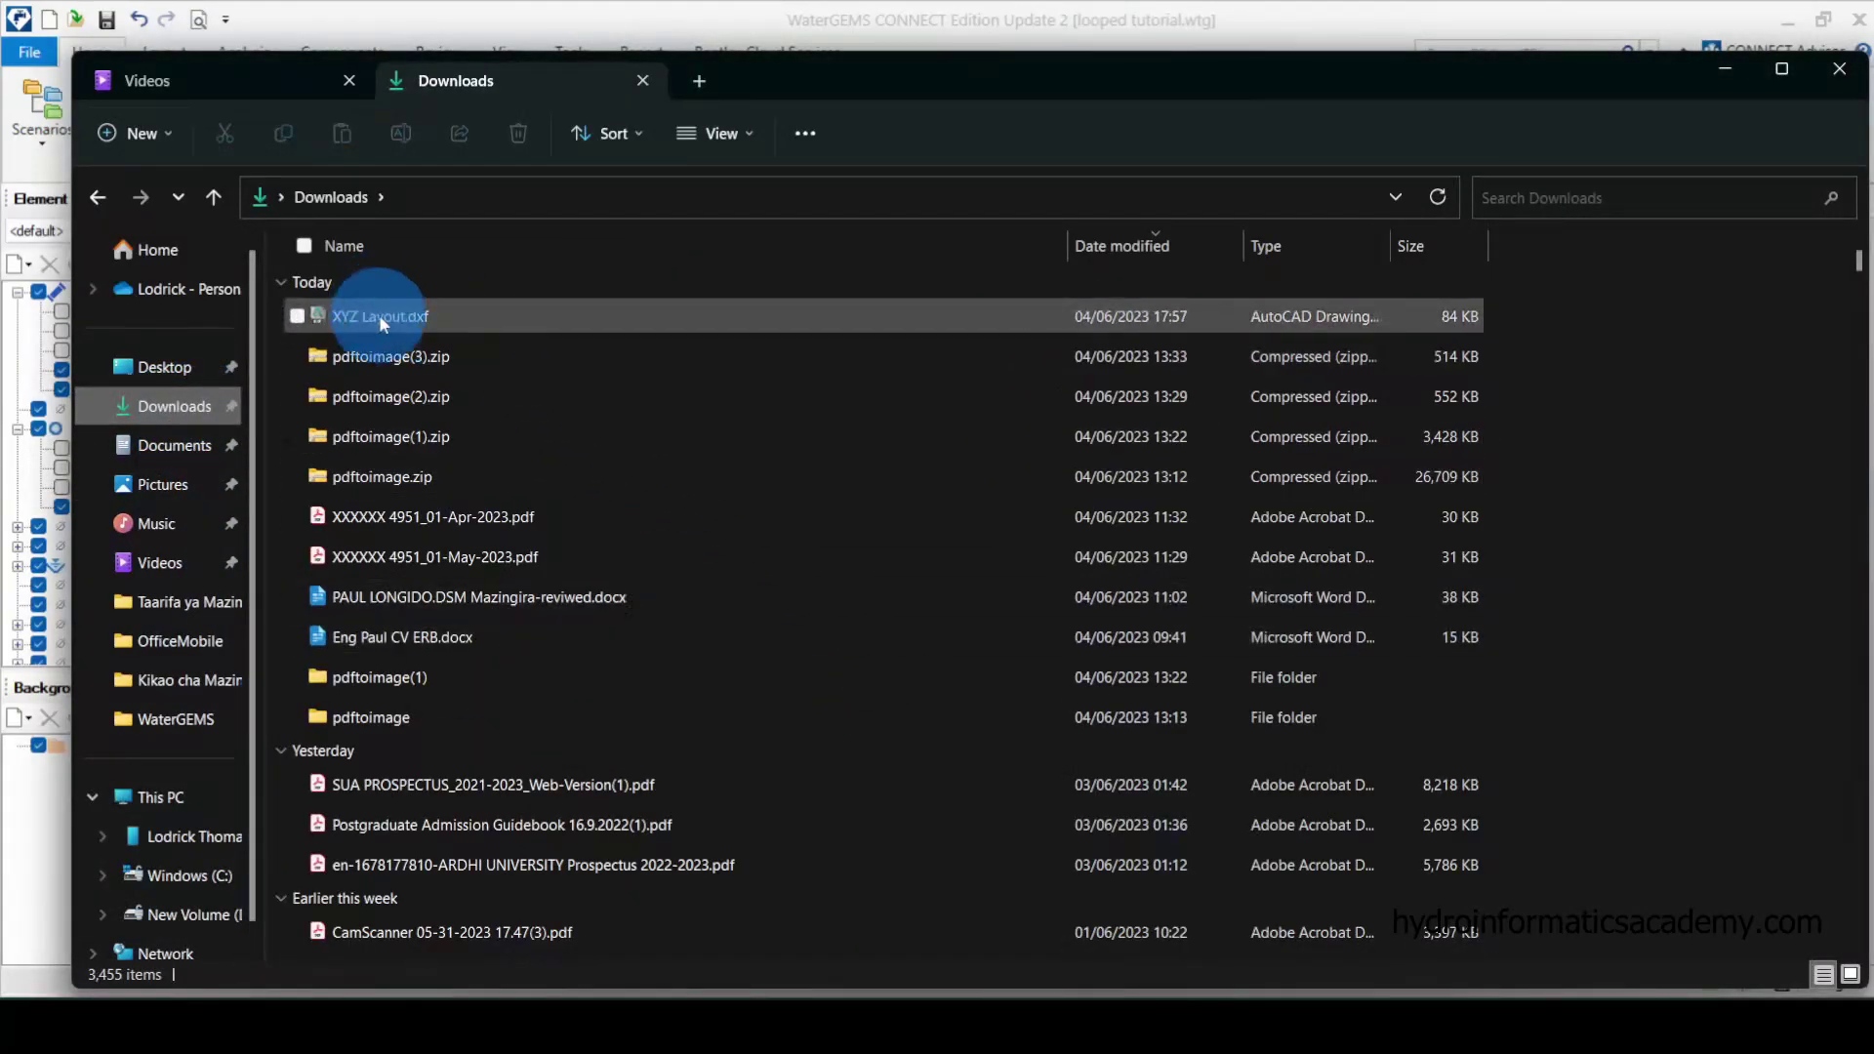
{"action": "double_click", "coordinate": [379, 314]}
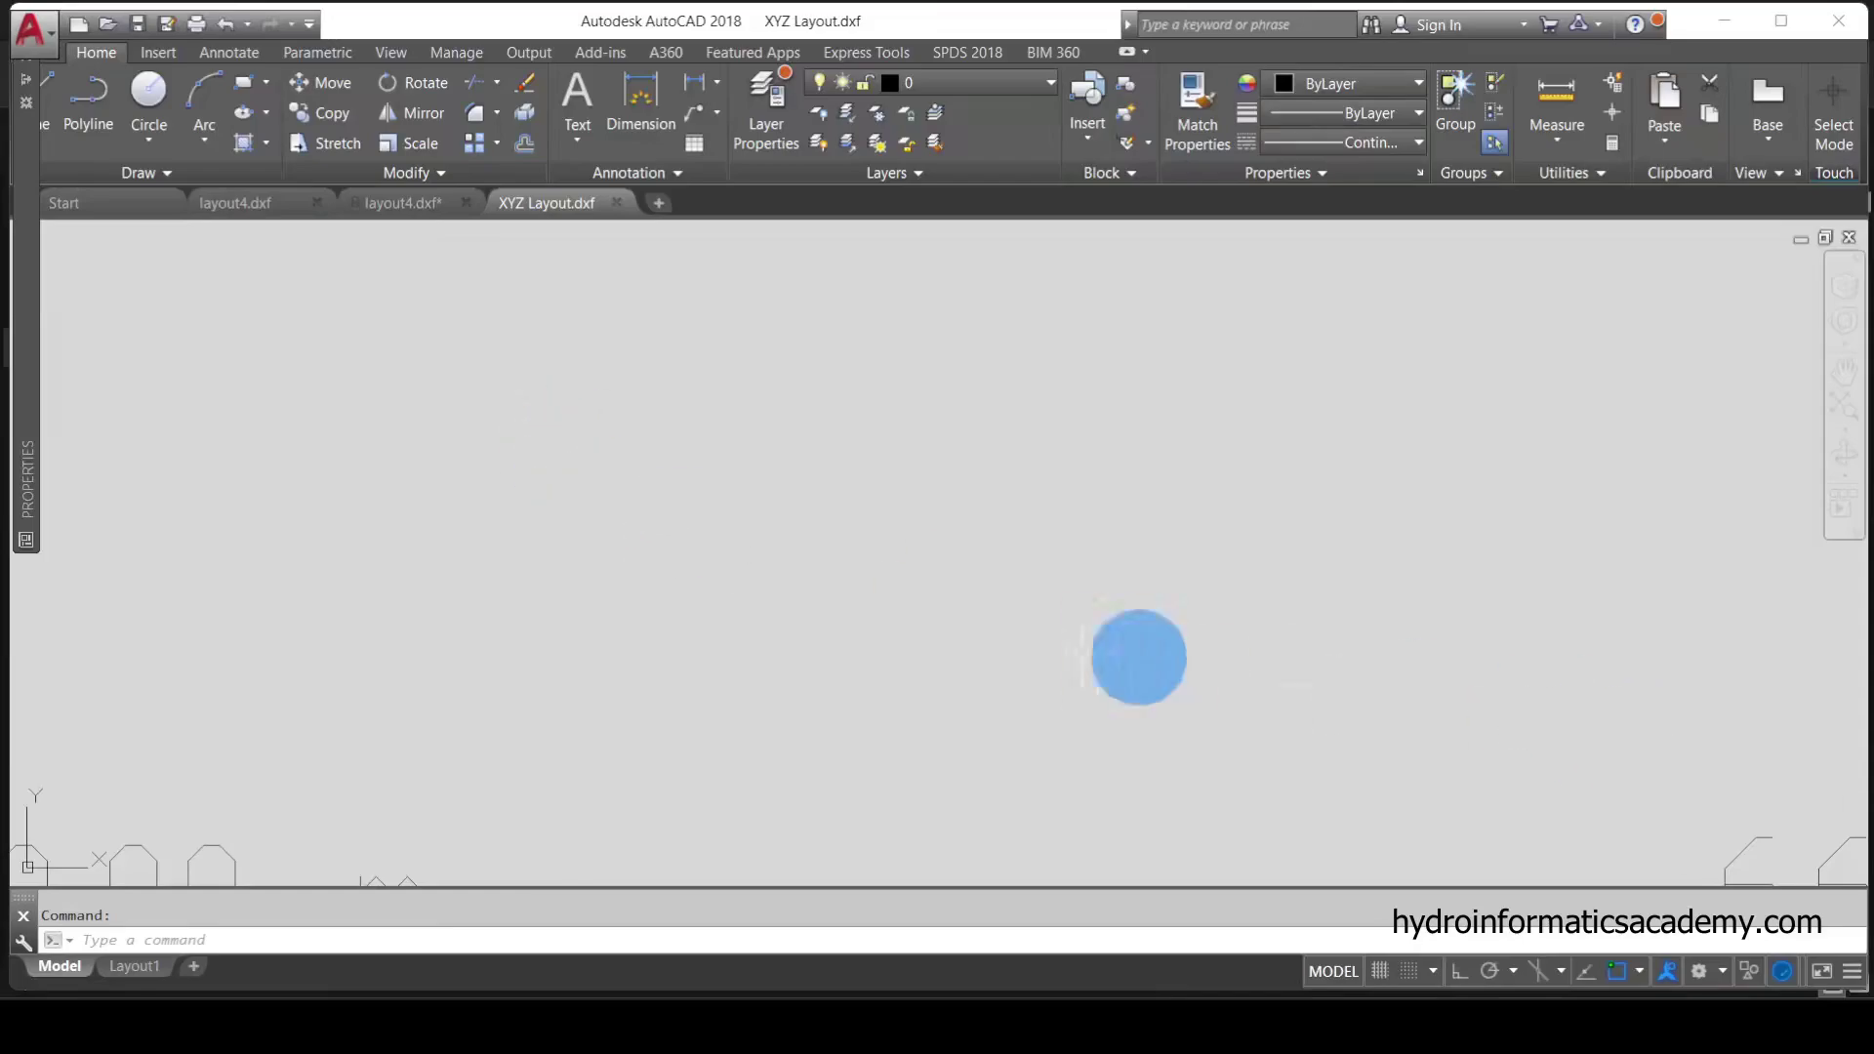
- Zoom the AutoCAD drawing to extents and compare it against the WaterGEMS model
{"action": "left_click", "coordinate": [1844, 403]}
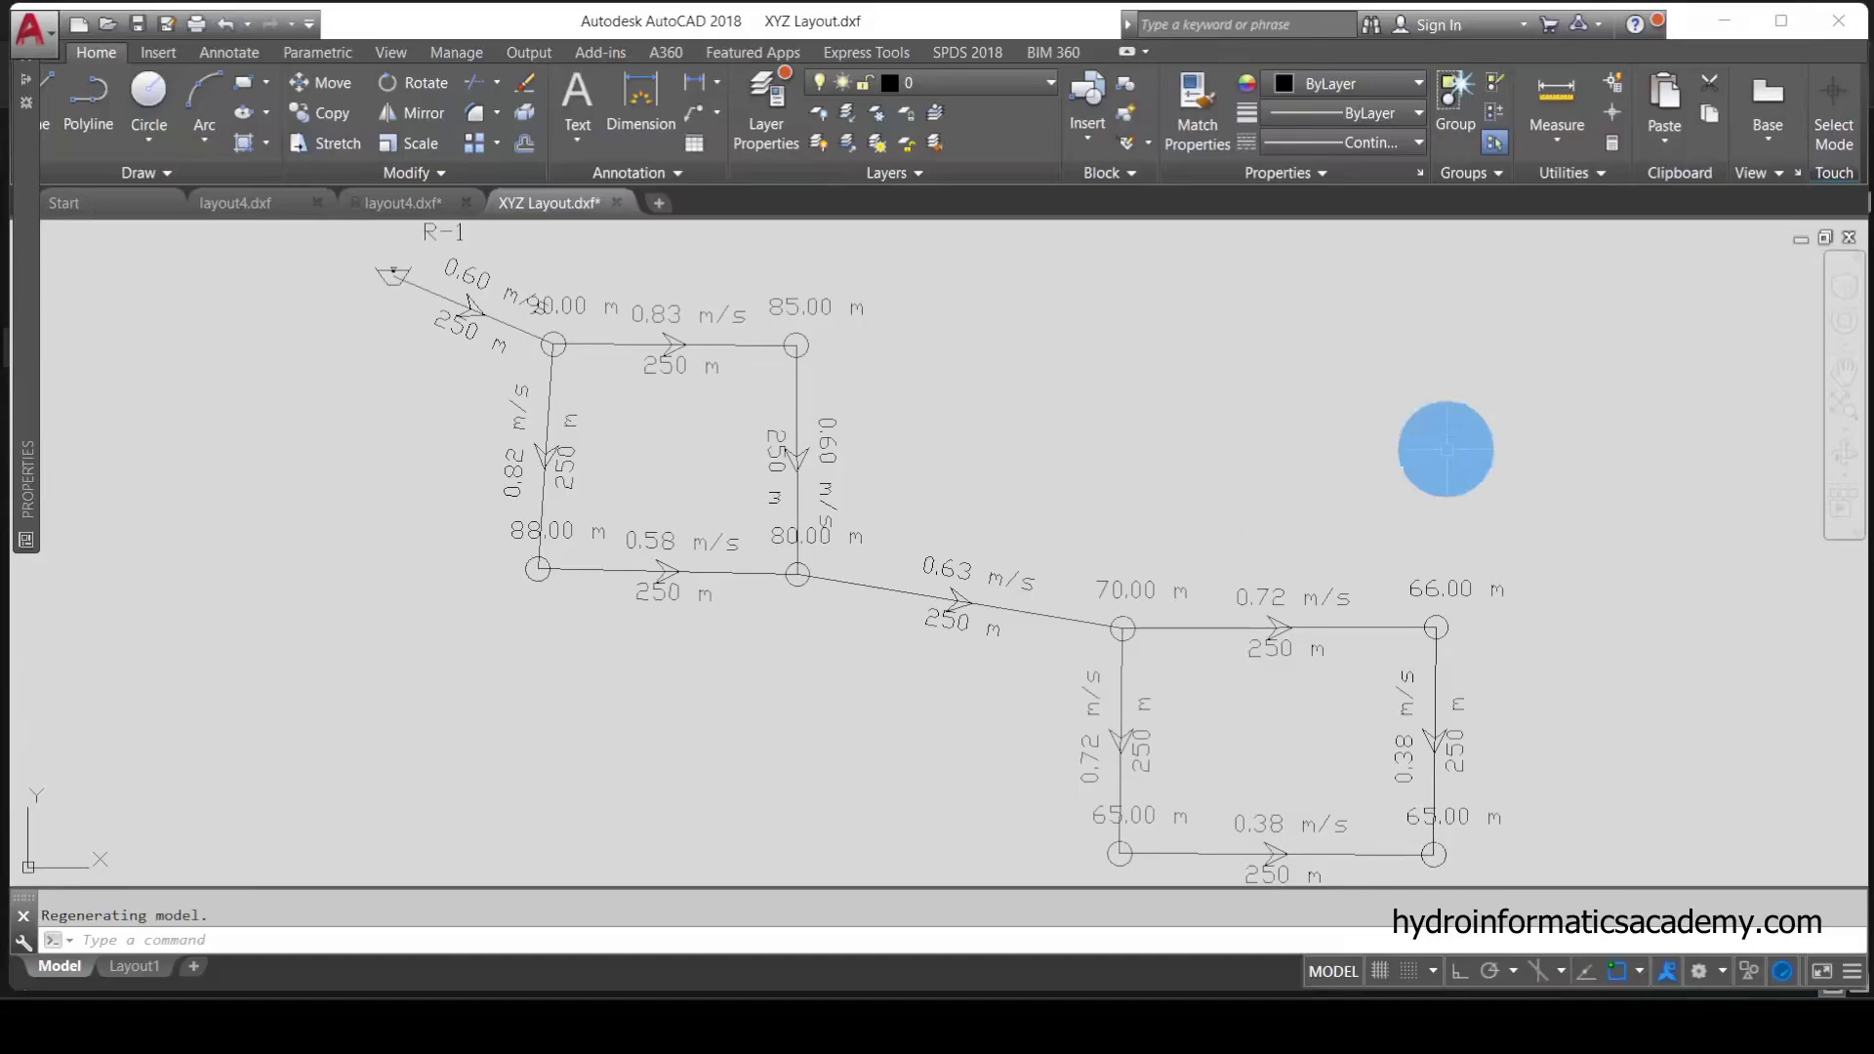
{"action": "mouse_move", "coordinate": [1214, 991]}
{"action": "left_click", "coordinate": [1205, 915]}
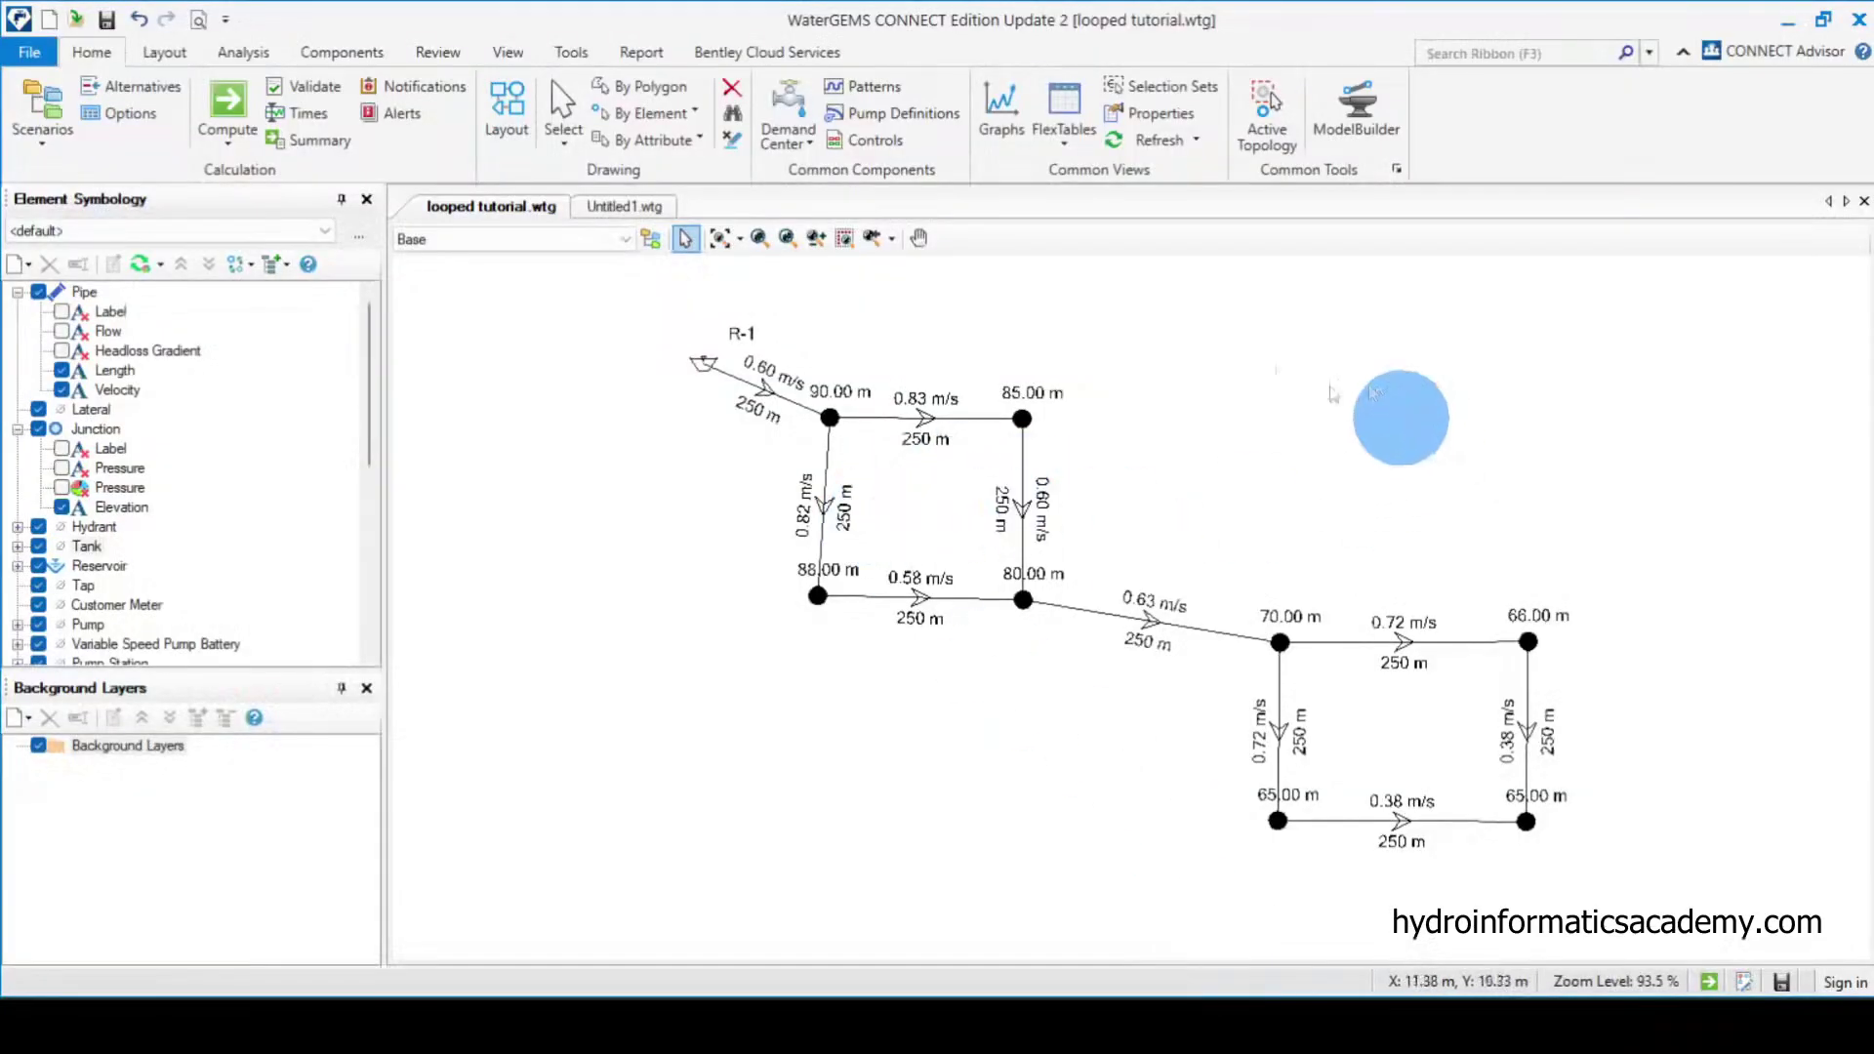
{"action": "left_click_drag", "start_coordinate": [635, 290], "coordinate": [1685, 885]}
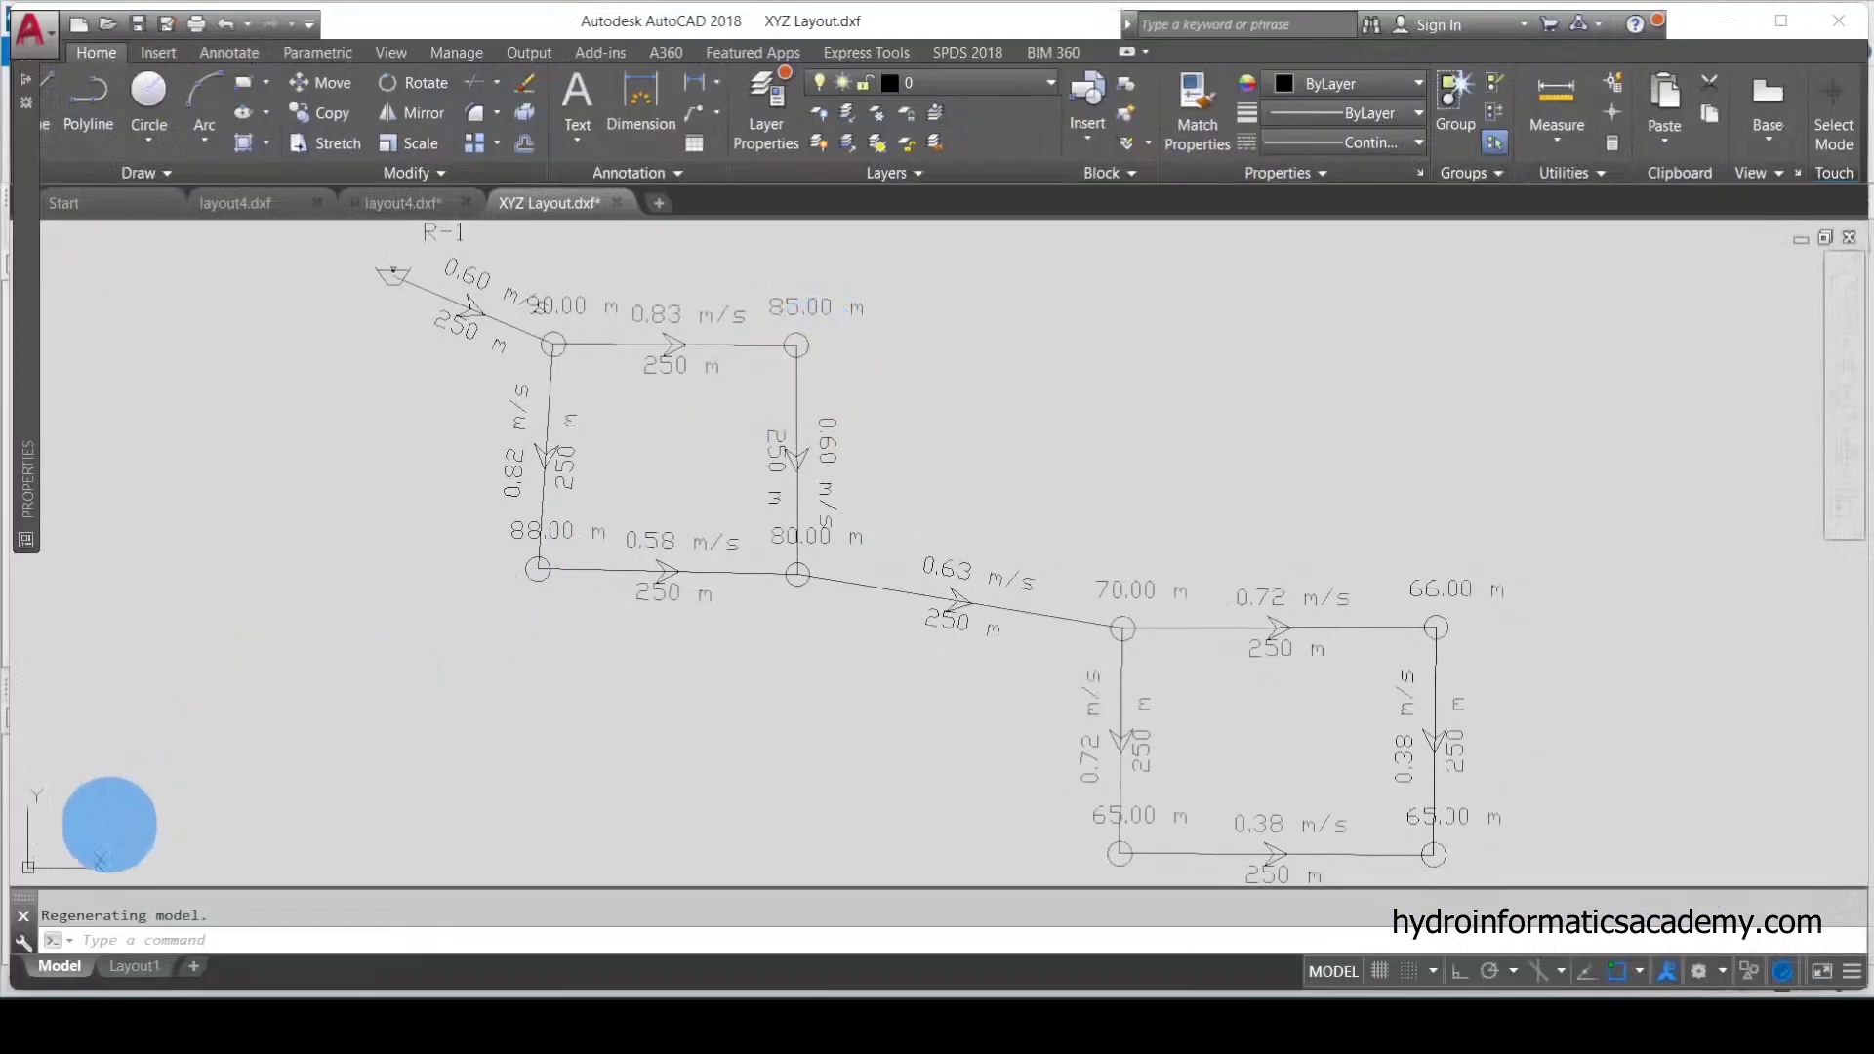
- Show the drawing on the Layout1 paper sheet and make a selection window on empty paper
{"action": "left_click", "coordinate": [127, 964]}
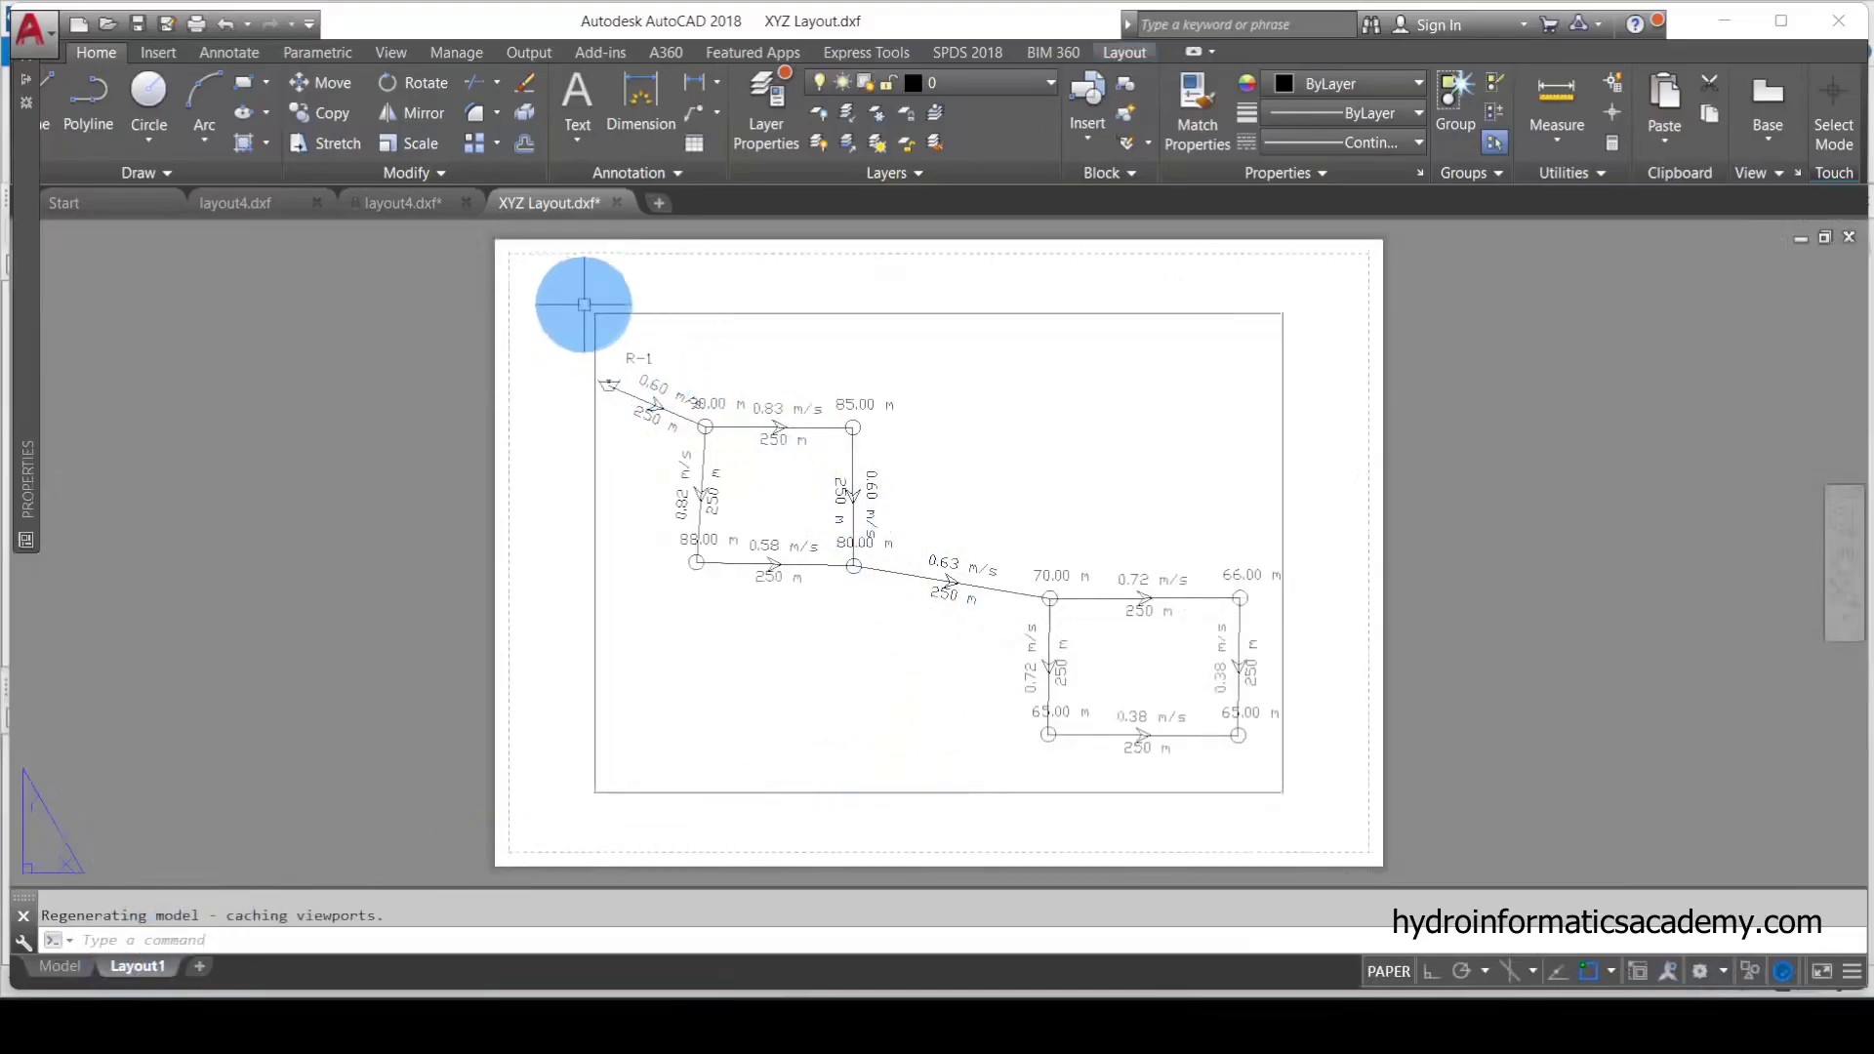
{"action": "left_click", "coordinate": [586, 301]}
{"action": "left_click", "coordinate": [678, 293]}
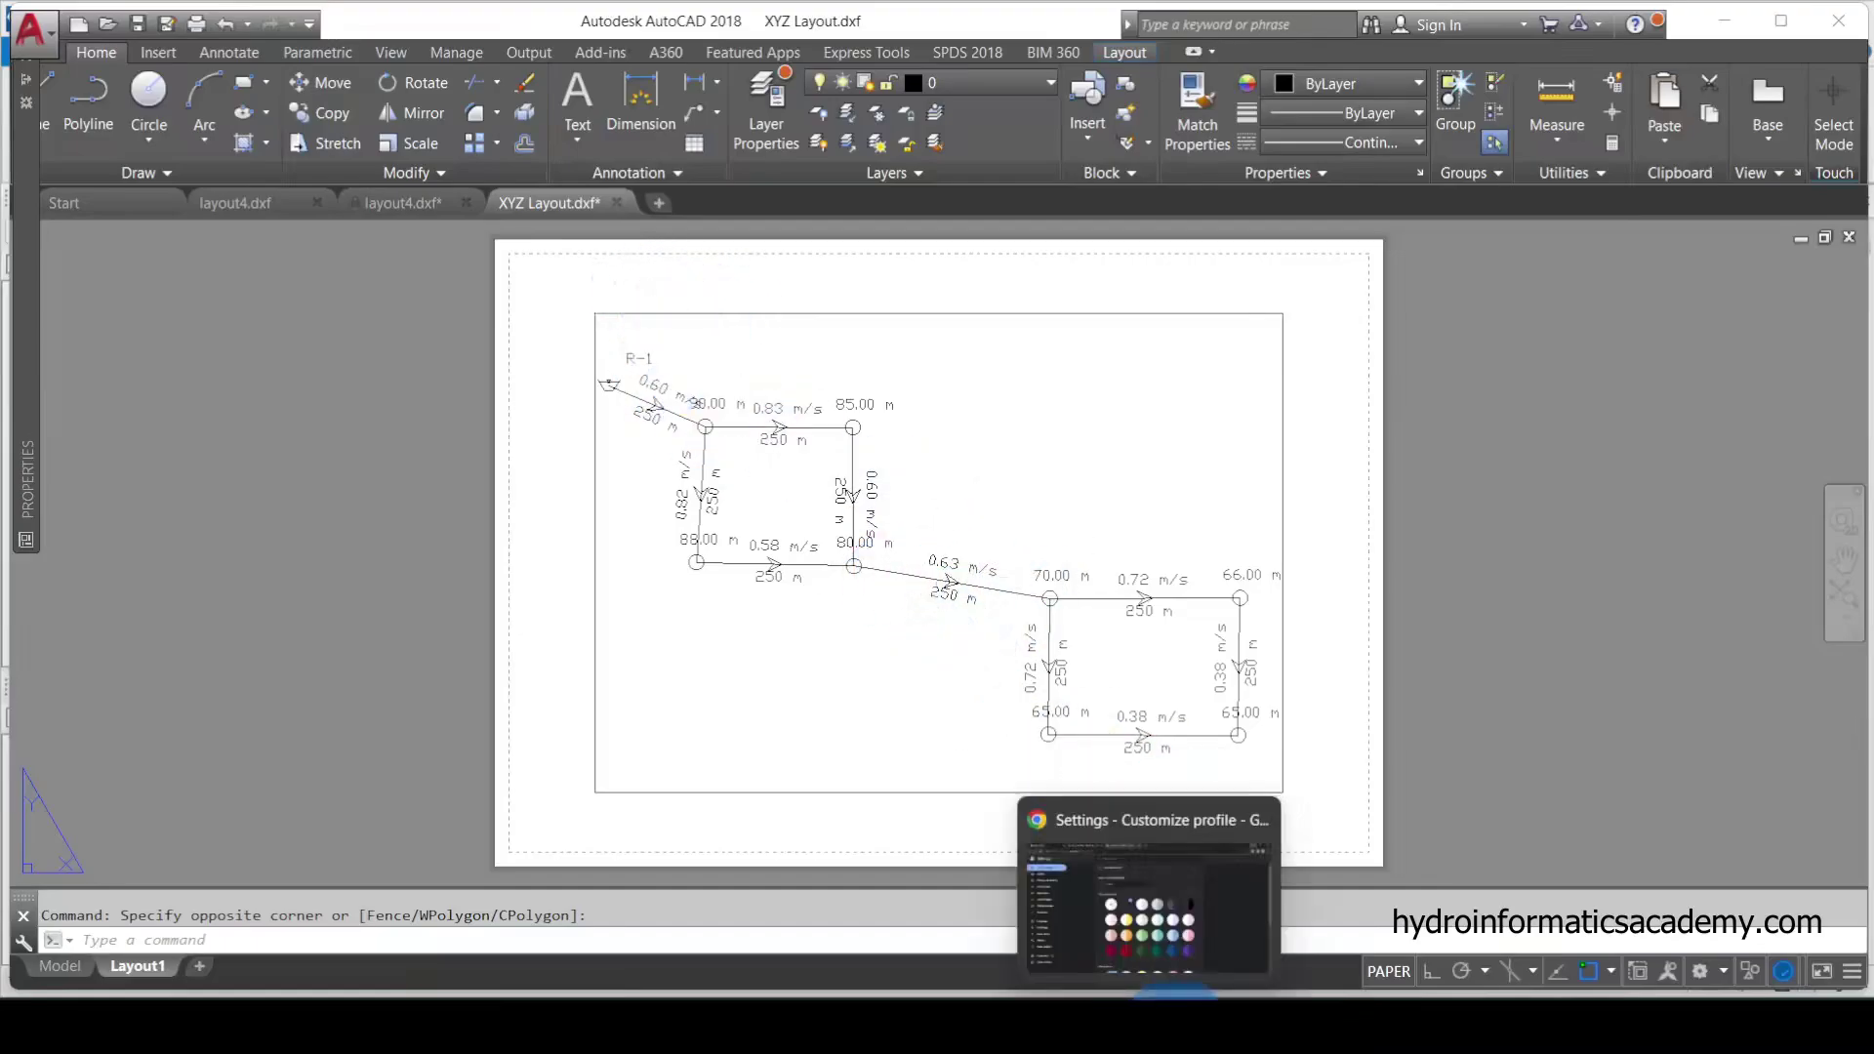
{"action": "mouse_move", "coordinate": [1202, 1025]}
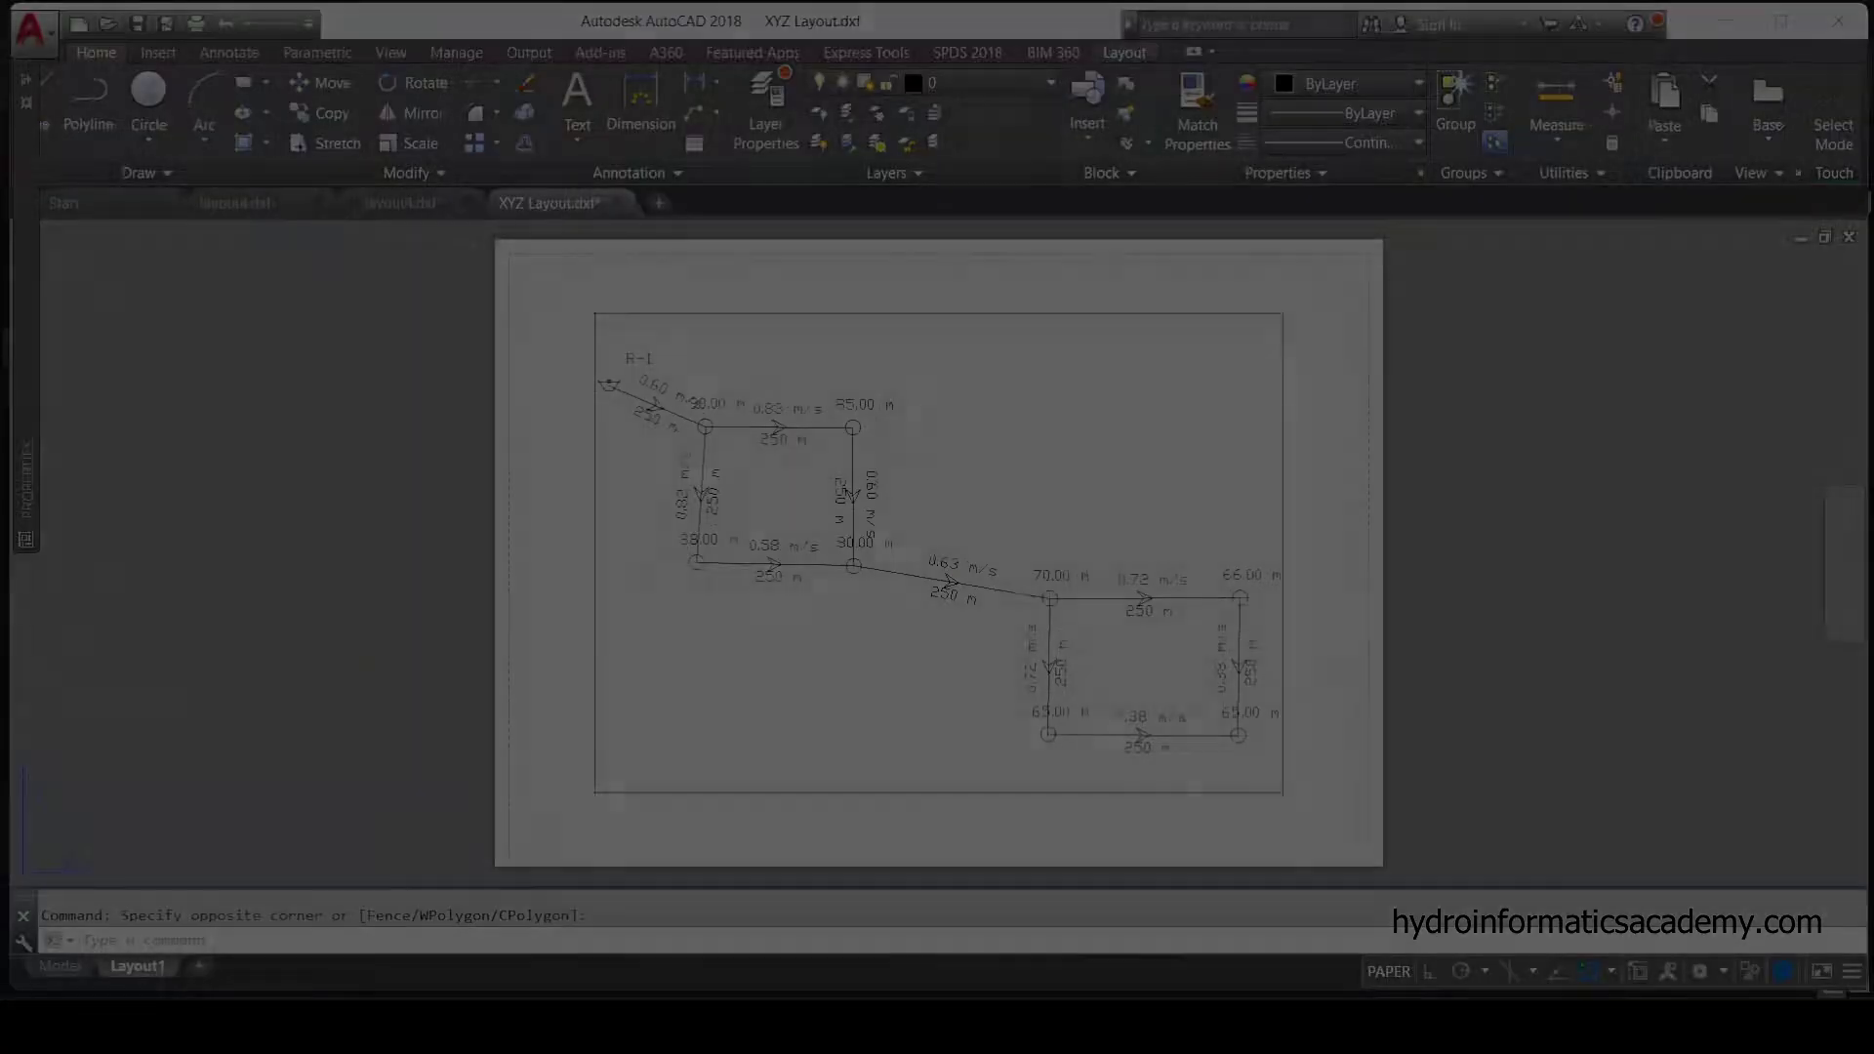